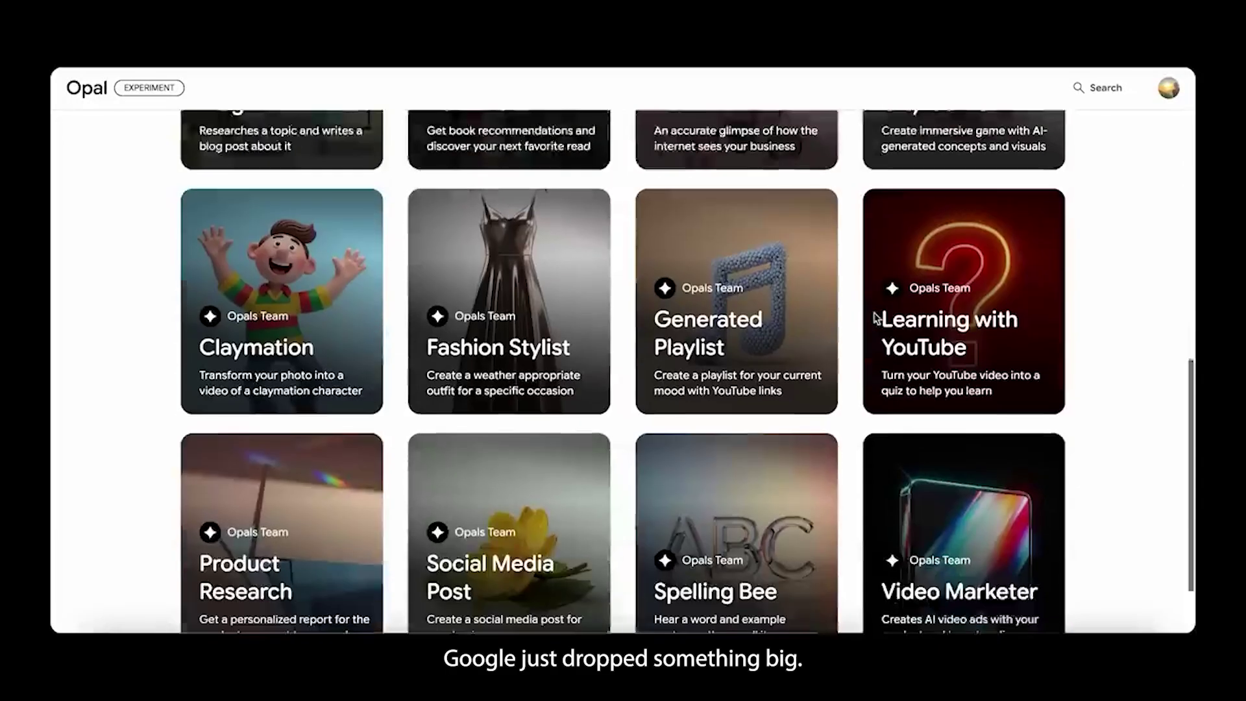
Describe a new app that takes a topic and use case context as input and generates a blog post with a video
scroll(876, 318, "up", 10)
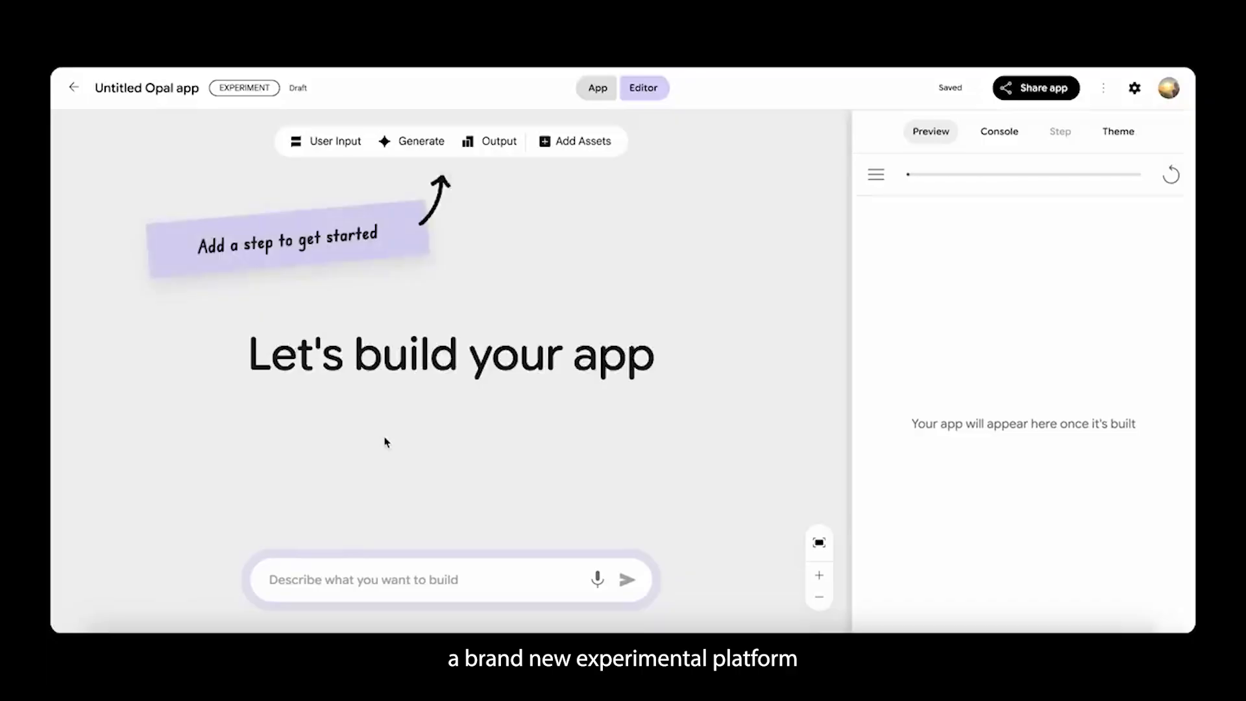
left_click(379, 580)
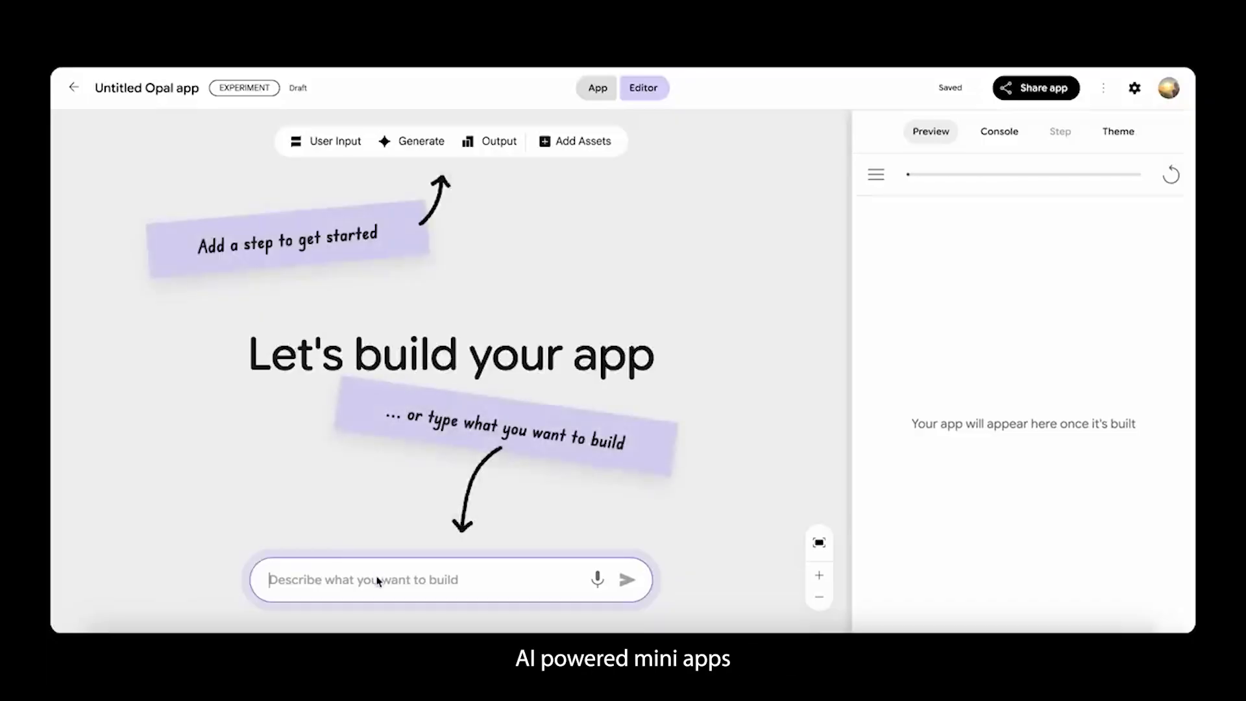
type("An app that takes a topic and use case context as input, and generates a blog post with a video")
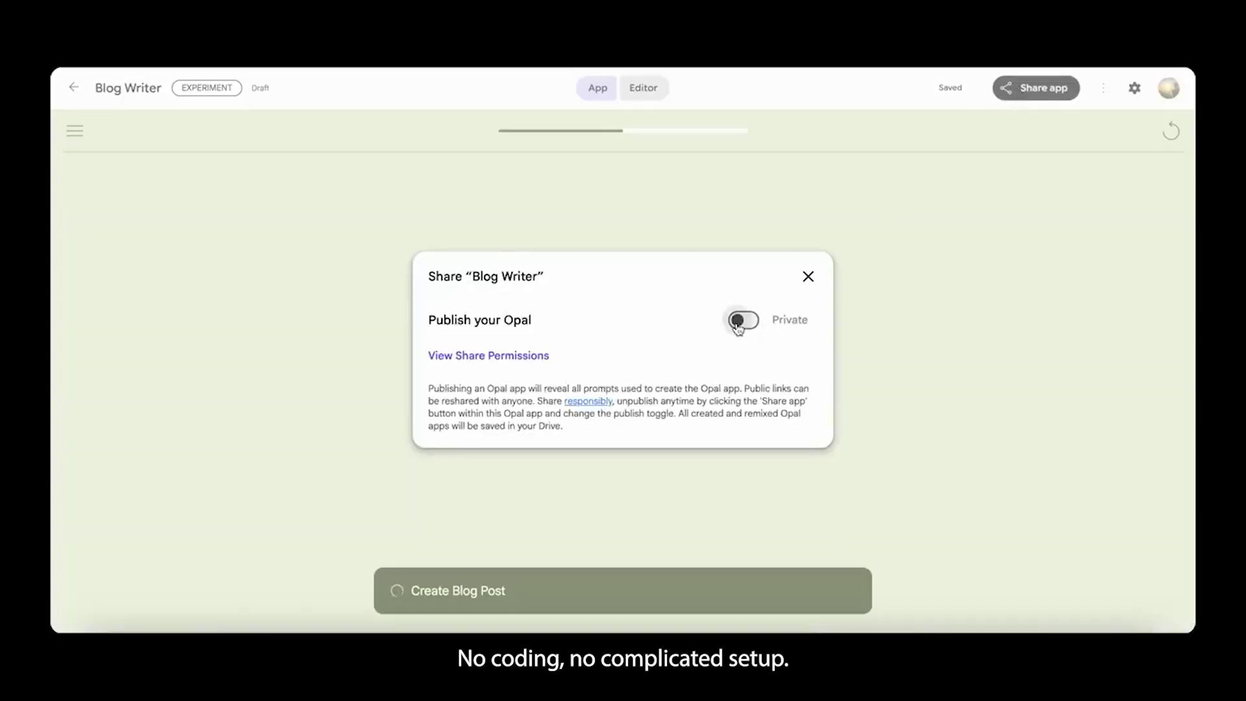
Publish the Blog Writer app publicly and copy its share link
left_click(739, 324)
left_click(751, 367)
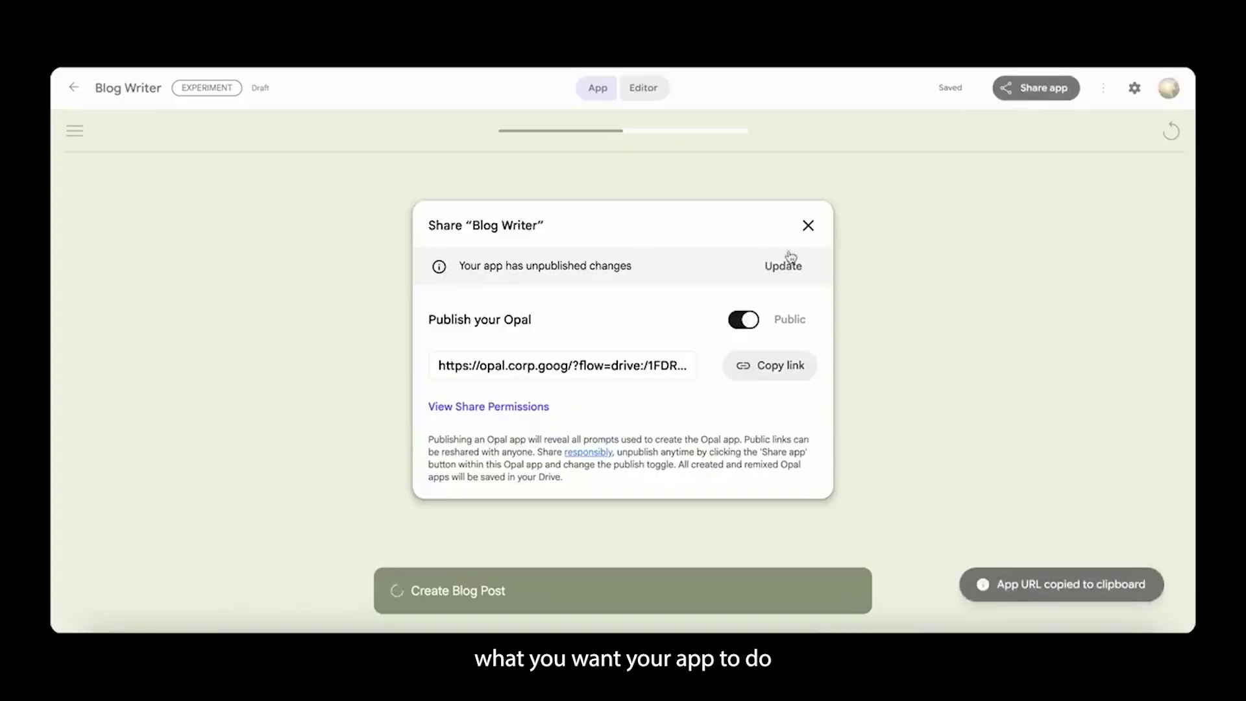
left_click(806, 226)
Show the Blog Writer workflow in the editor and select its Create Blog Post step
left_click(639, 91)
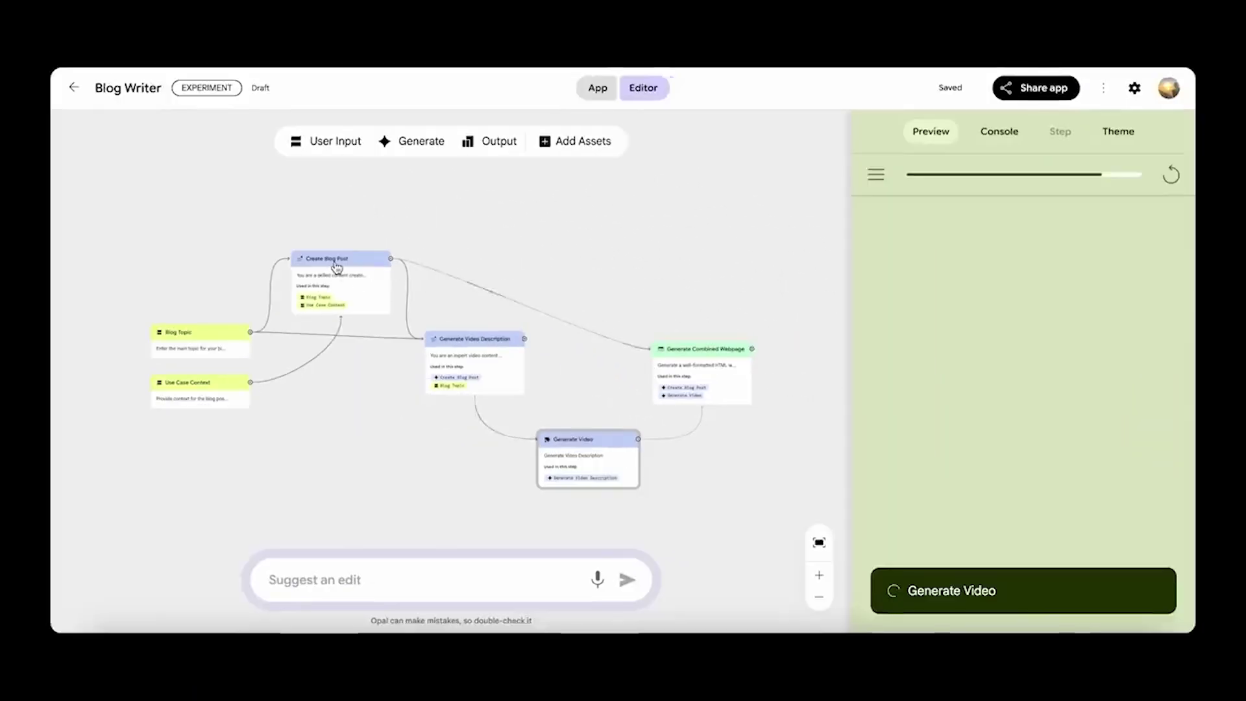
left_click(336, 267)
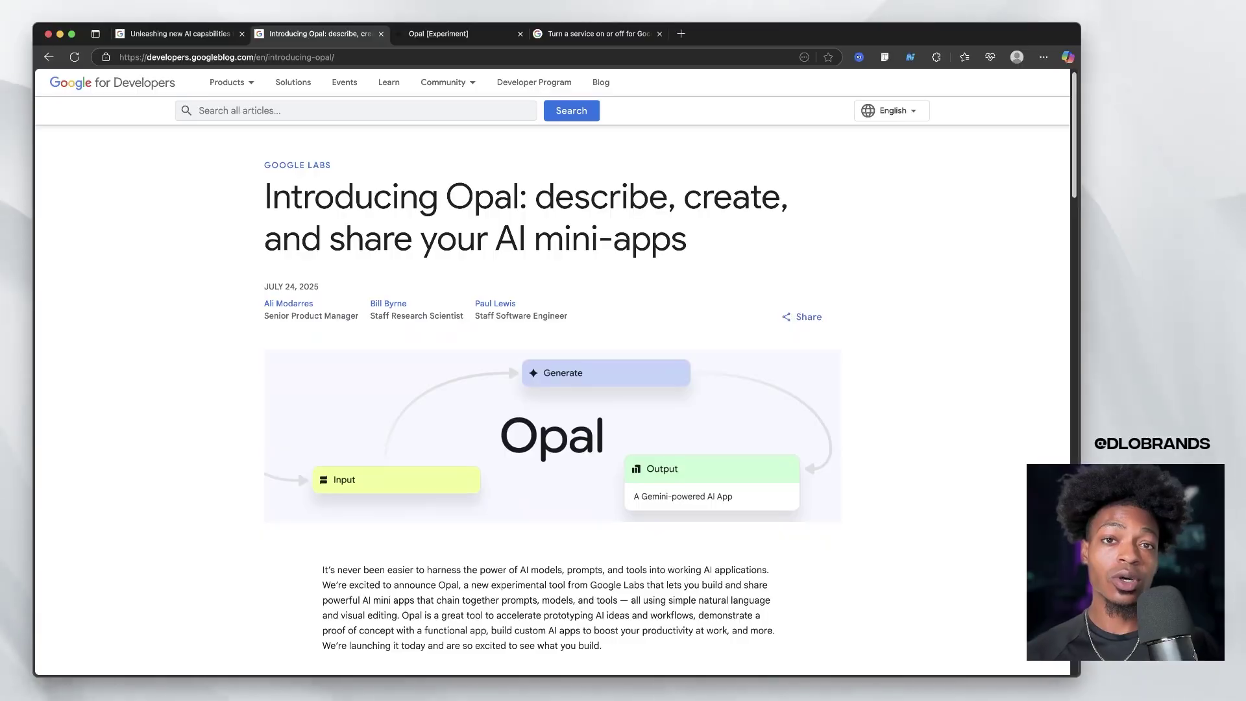
Read the Introducing Opal article, covering the public beta, the no-code features and the demo gallery of starter templates
scroll(552, 390, "down", 1)
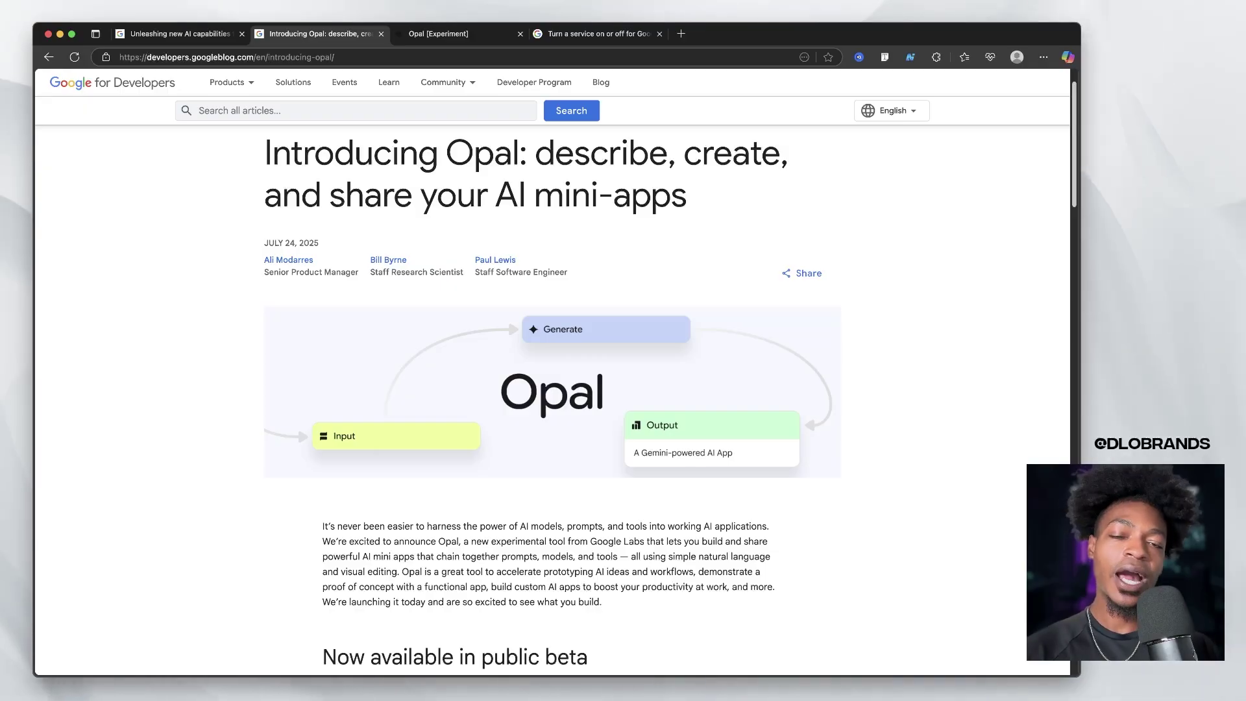
scroll(551, 390, "down", 1)
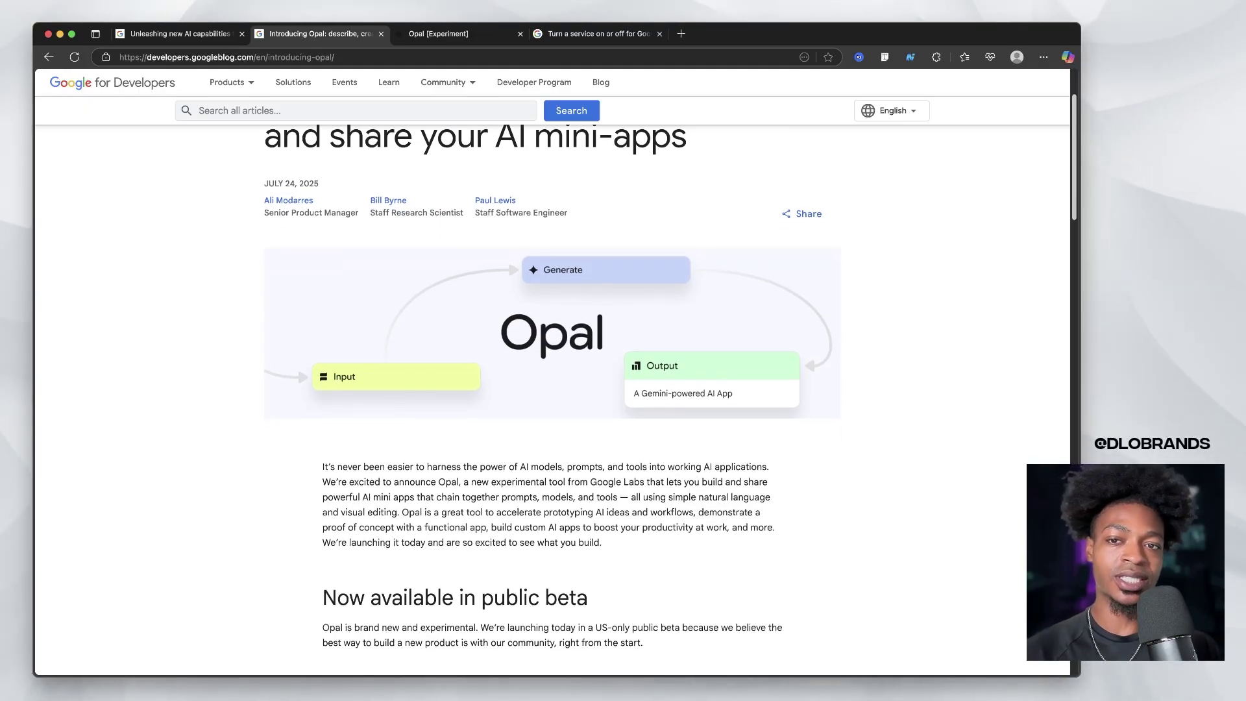
scroll(552, 390, "down", 1)
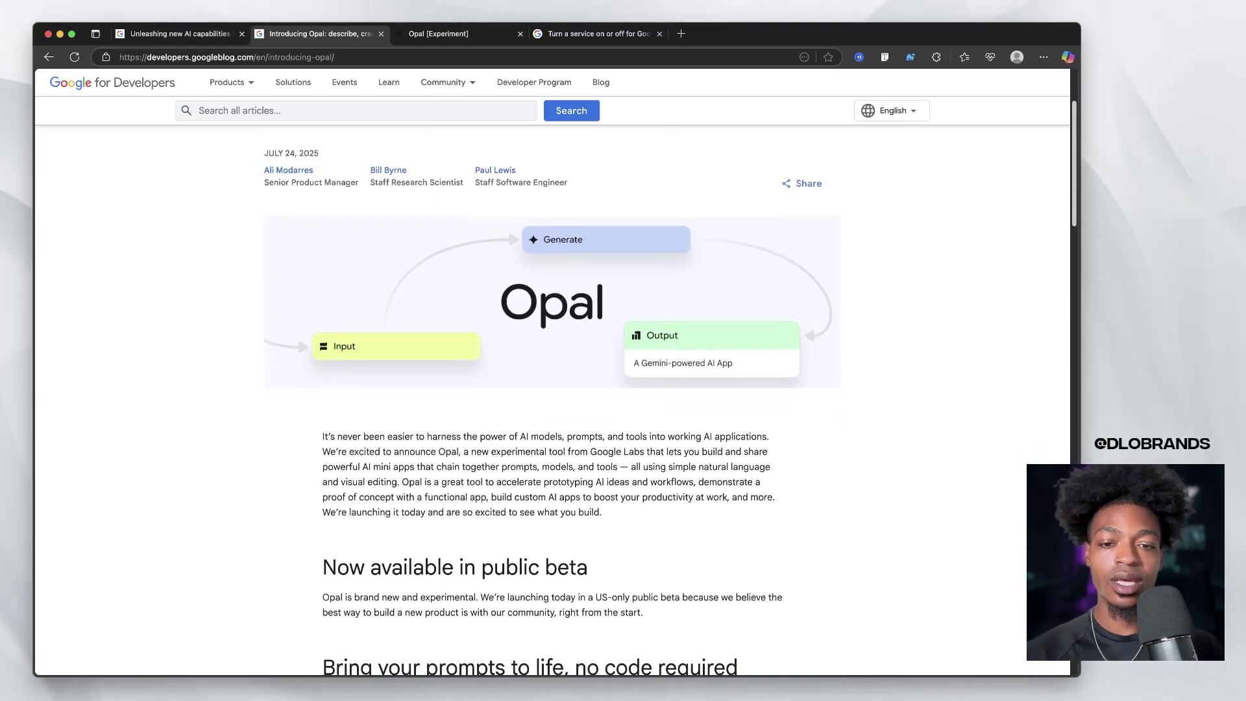
scroll(552, 390, "down", 1)
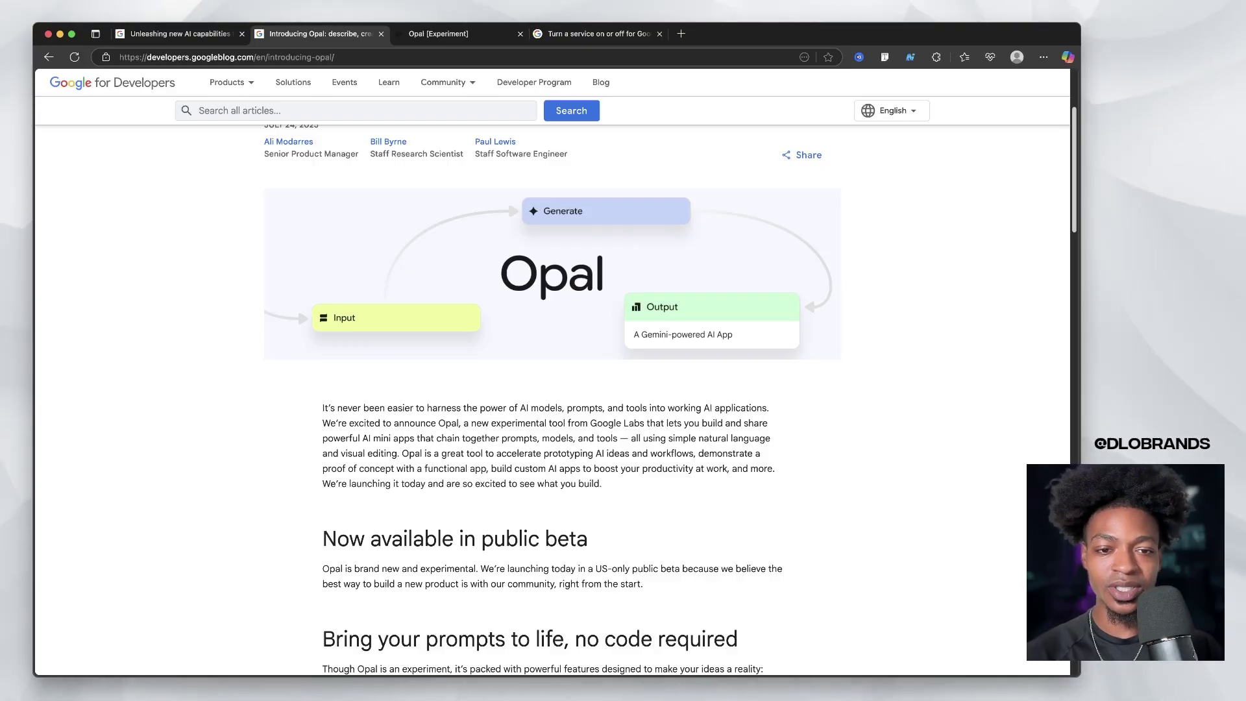
scroll(552, 390, "down", 1)
scroll(552, 389, "down", 1)
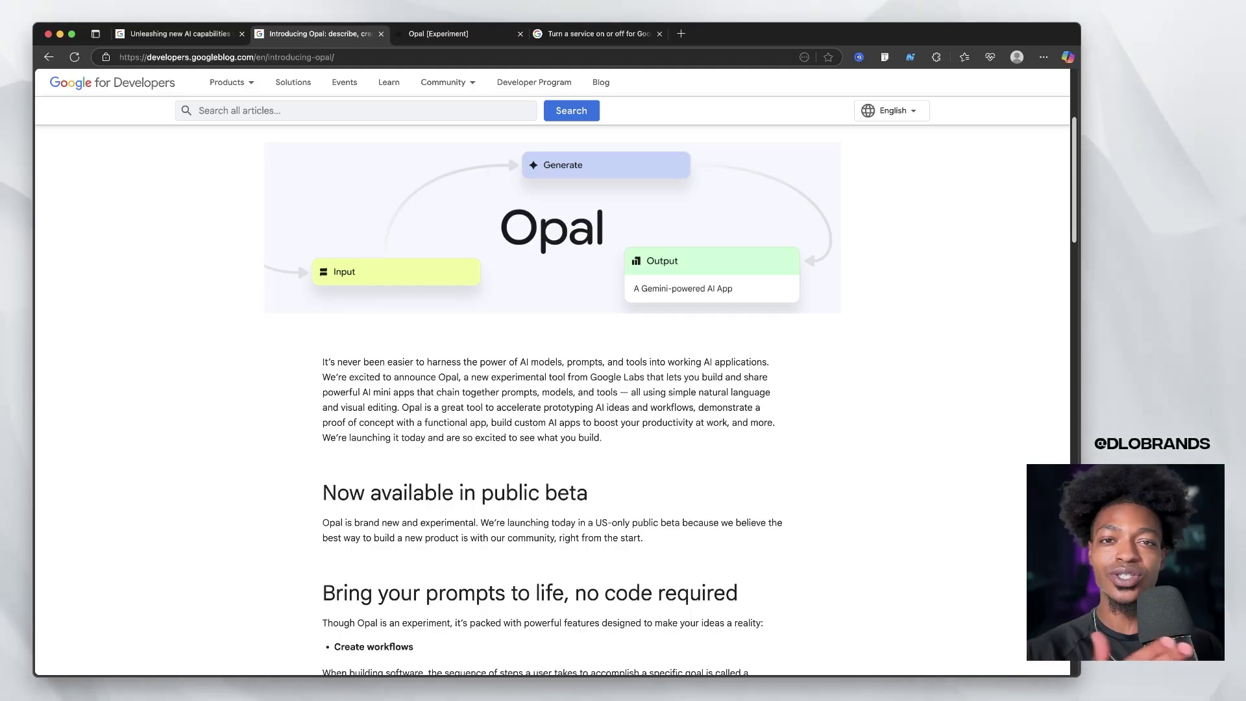
scroll(552, 389, "down", 2)
scroll(552, 389, "down", 4)
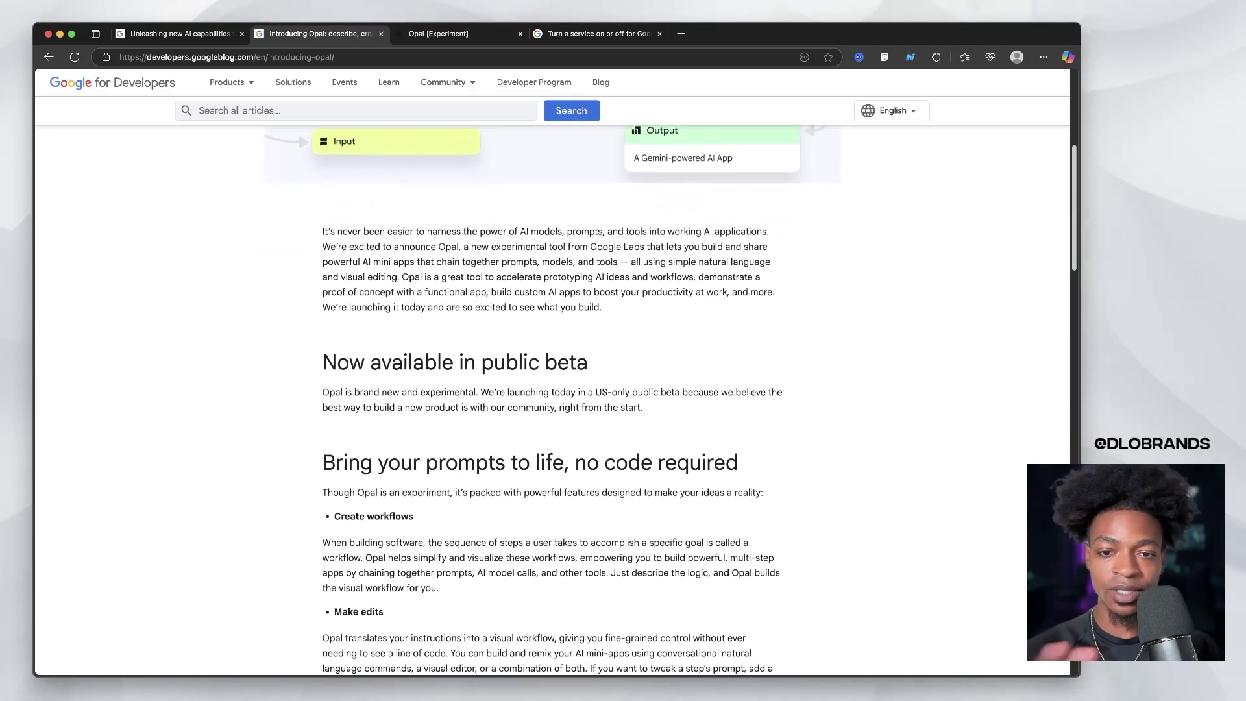
scroll(551, 389, "down", 1)
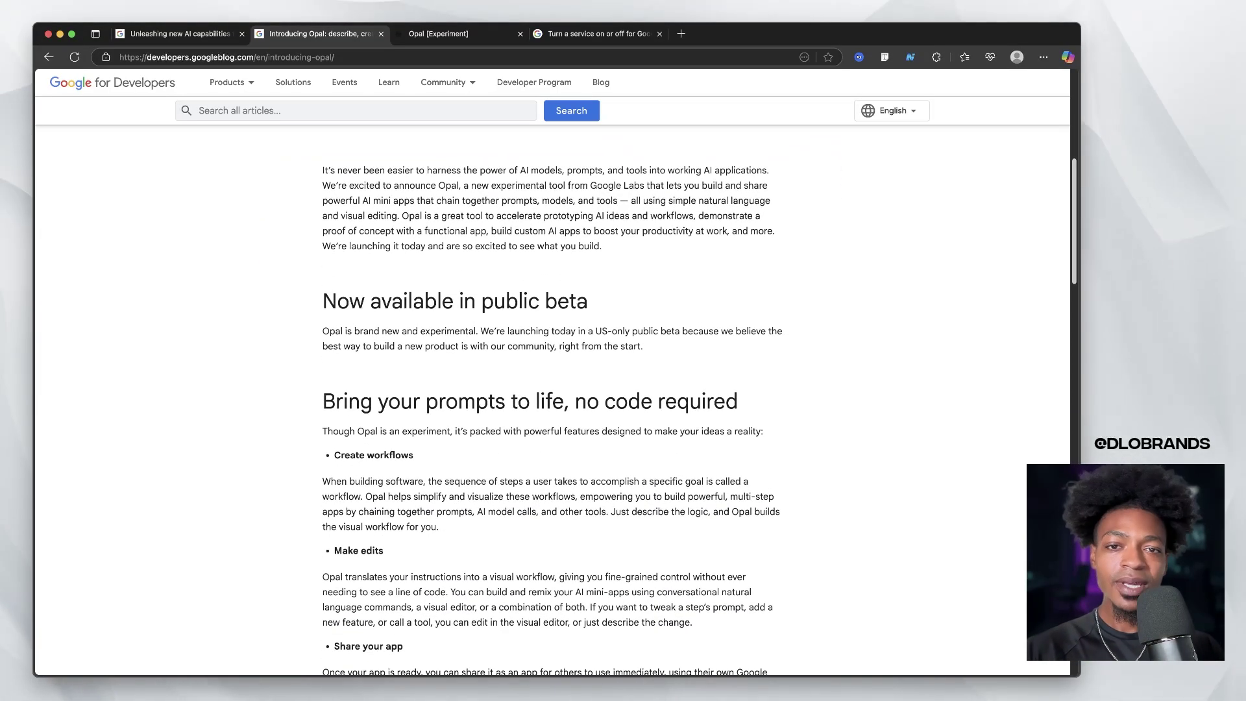
scroll(552, 390, "down", 1)
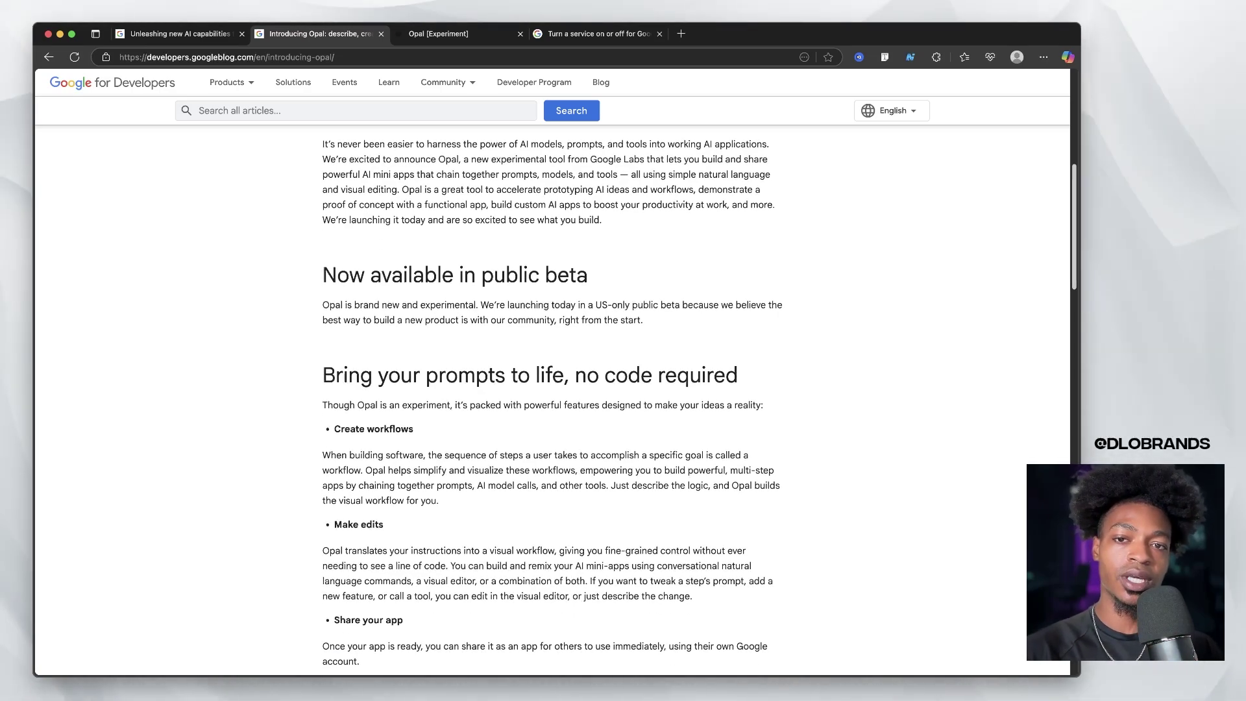
scroll(552, 389, "down", 5)
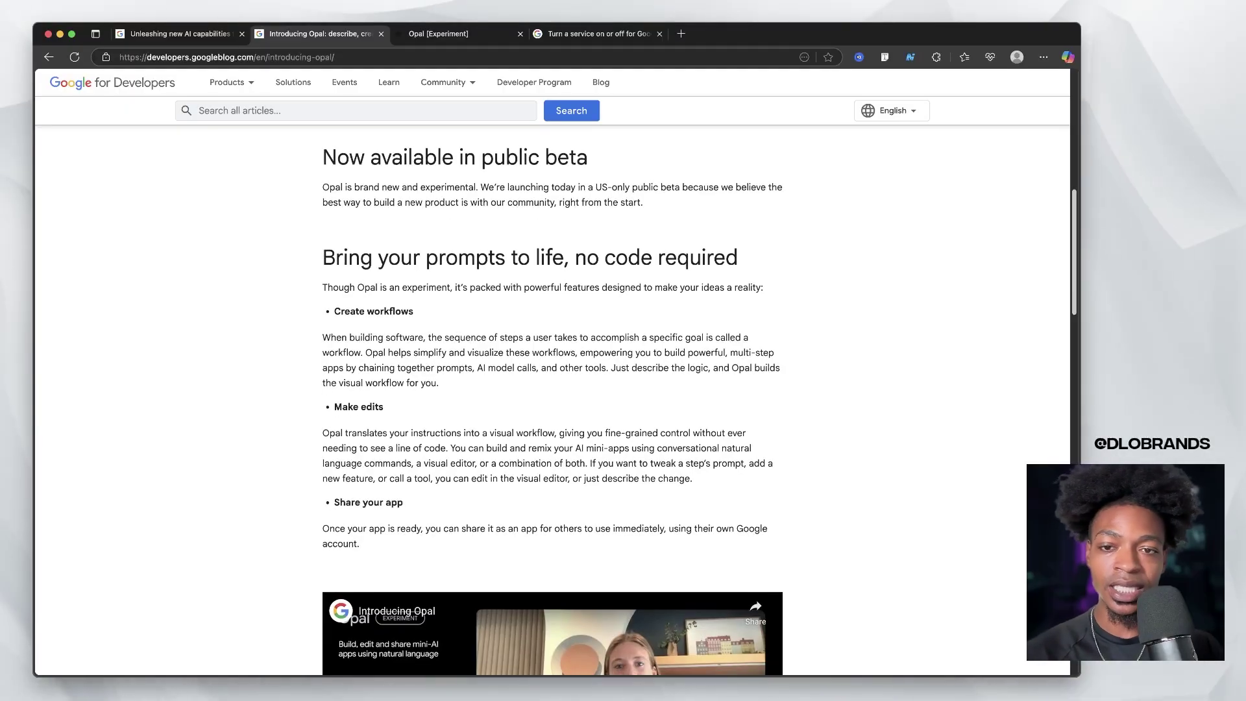
scroll(548, 645, "down", 3)
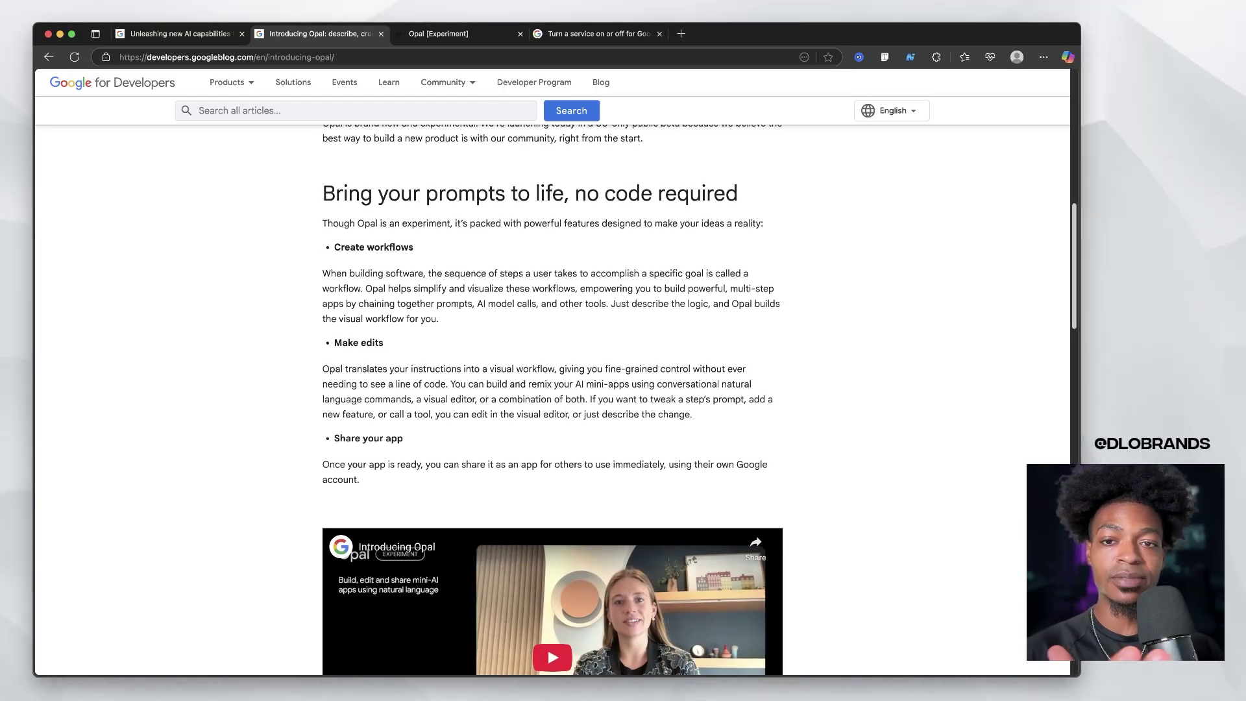
scroll(547, 645, "down", 1)
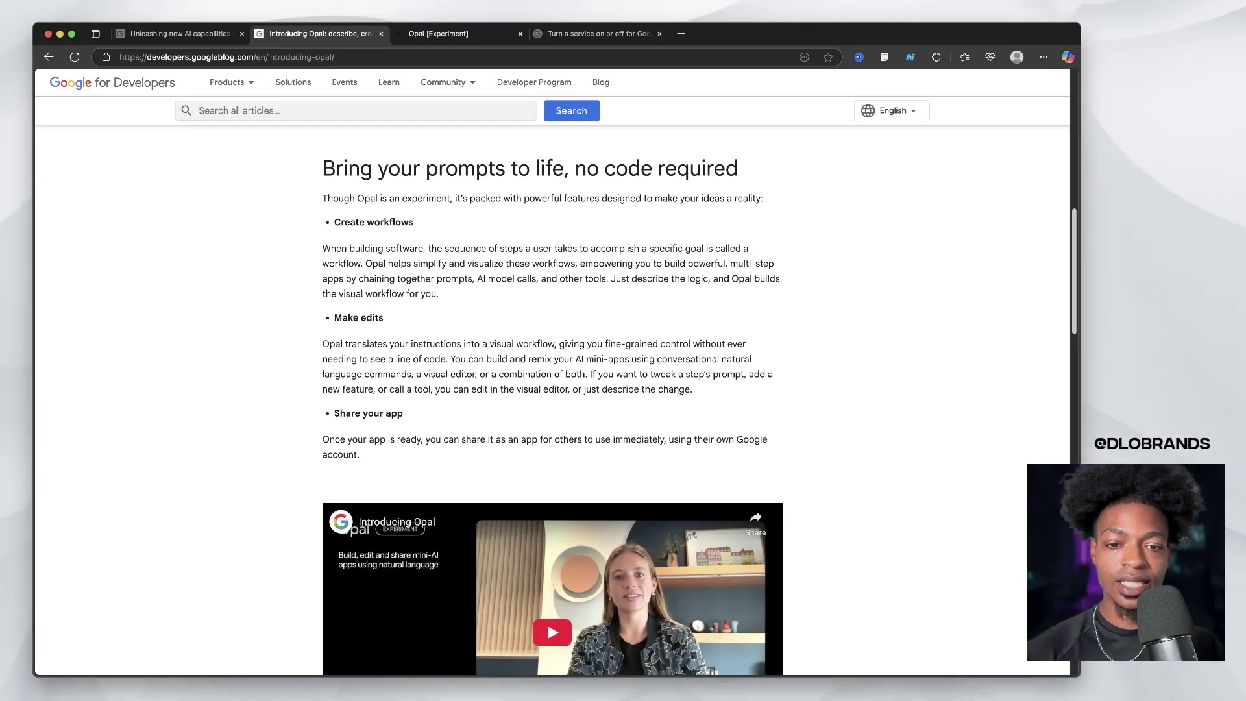
scroll(551, 403, "down", 2)
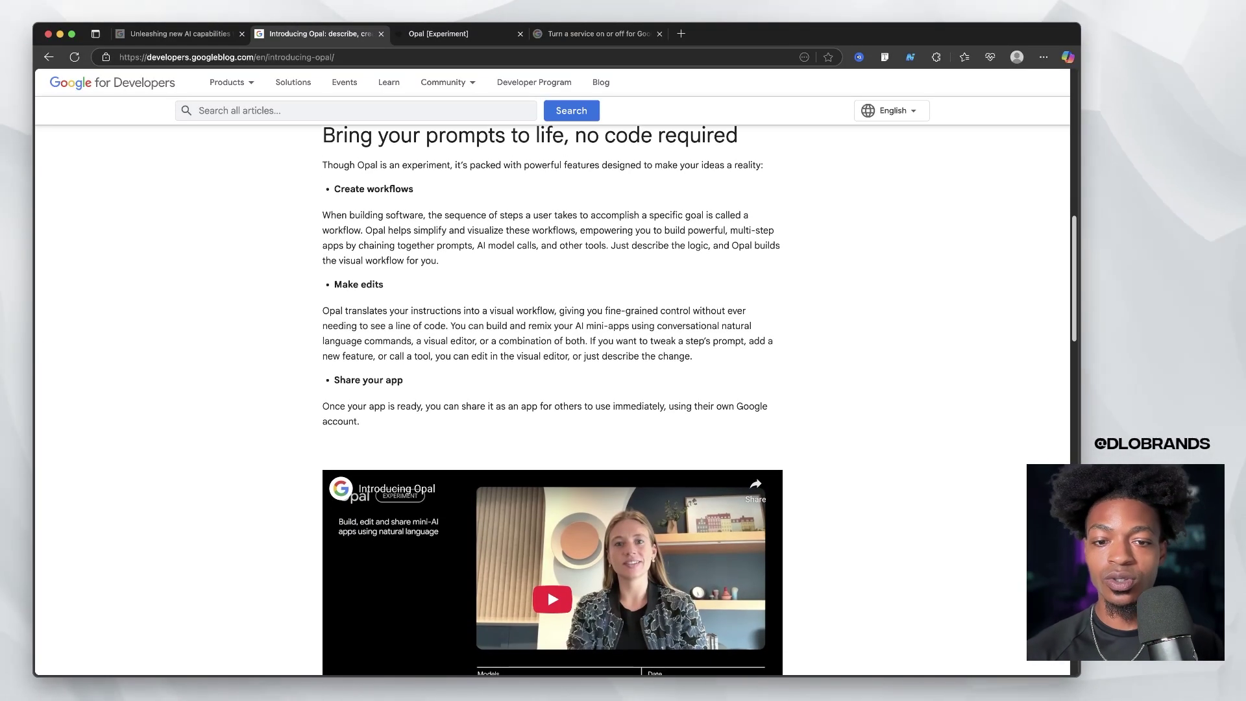
scroll(552, 403, "down", 1)
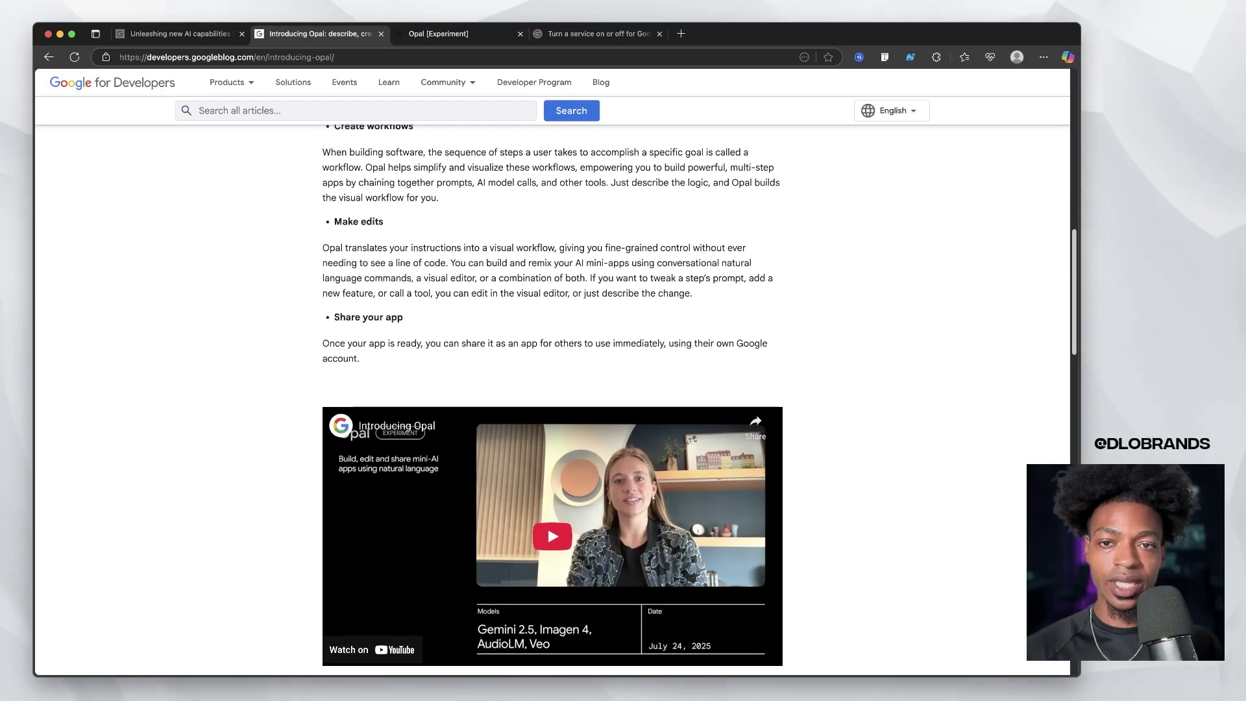
scroll(552, 403, "down", 3)
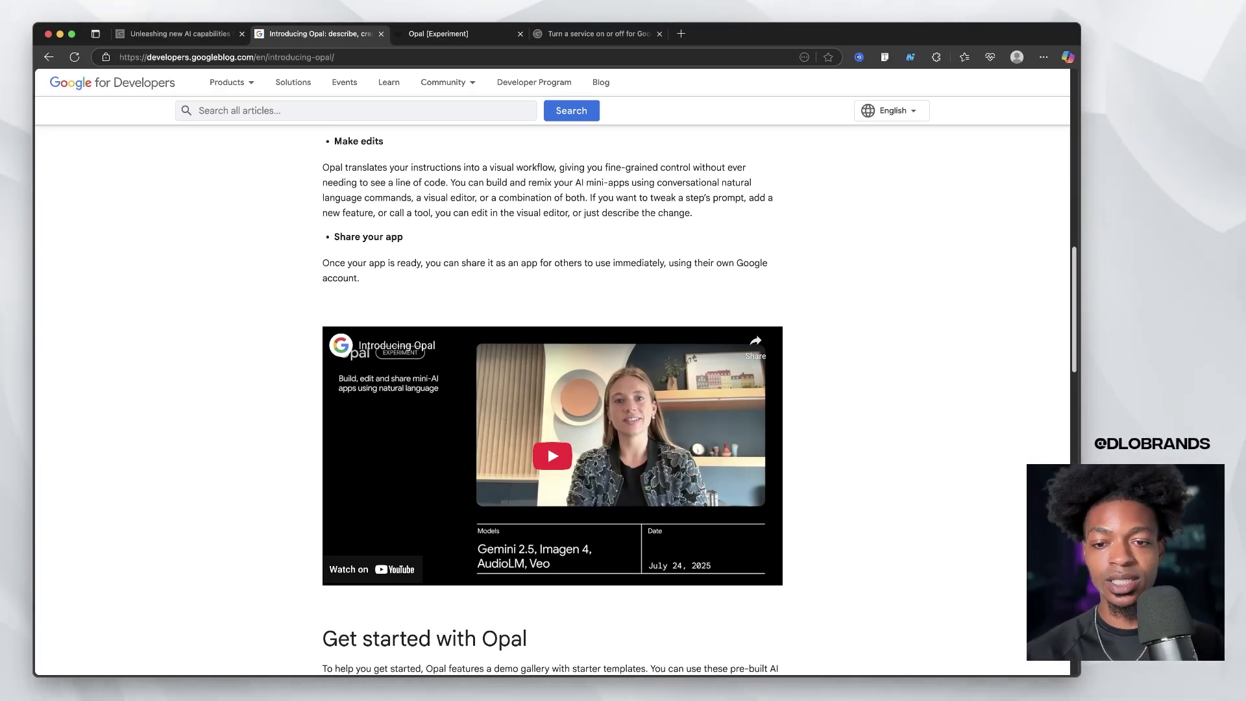
scroll(552, 403, "down", 1)
scroll(547, 345, "down", 2)
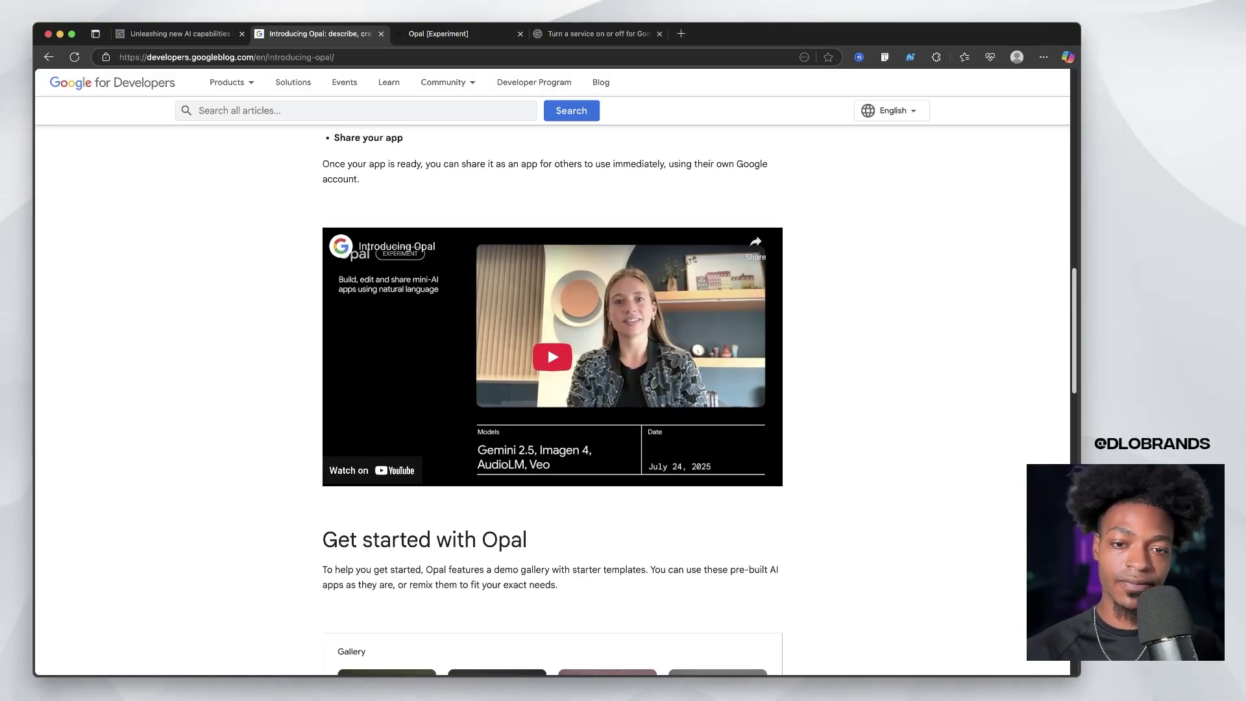
scroll(547, 344, "down", 6)
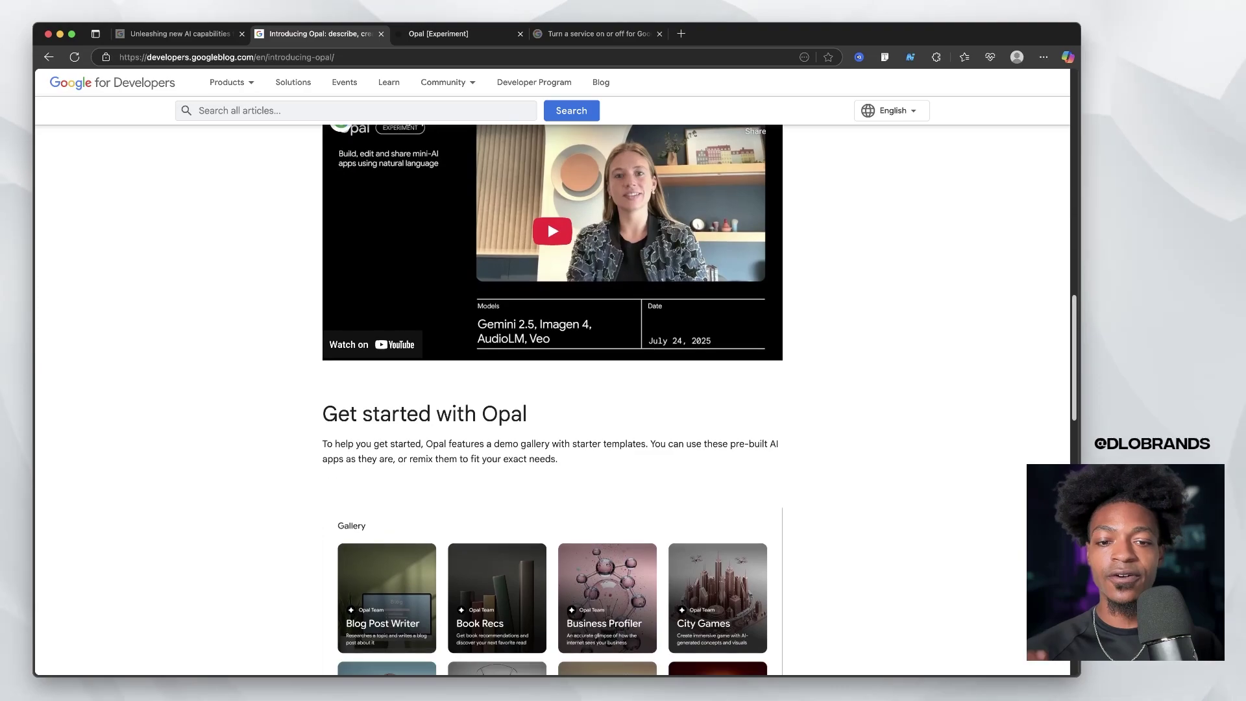
scroll(552, 390, "down", 6)
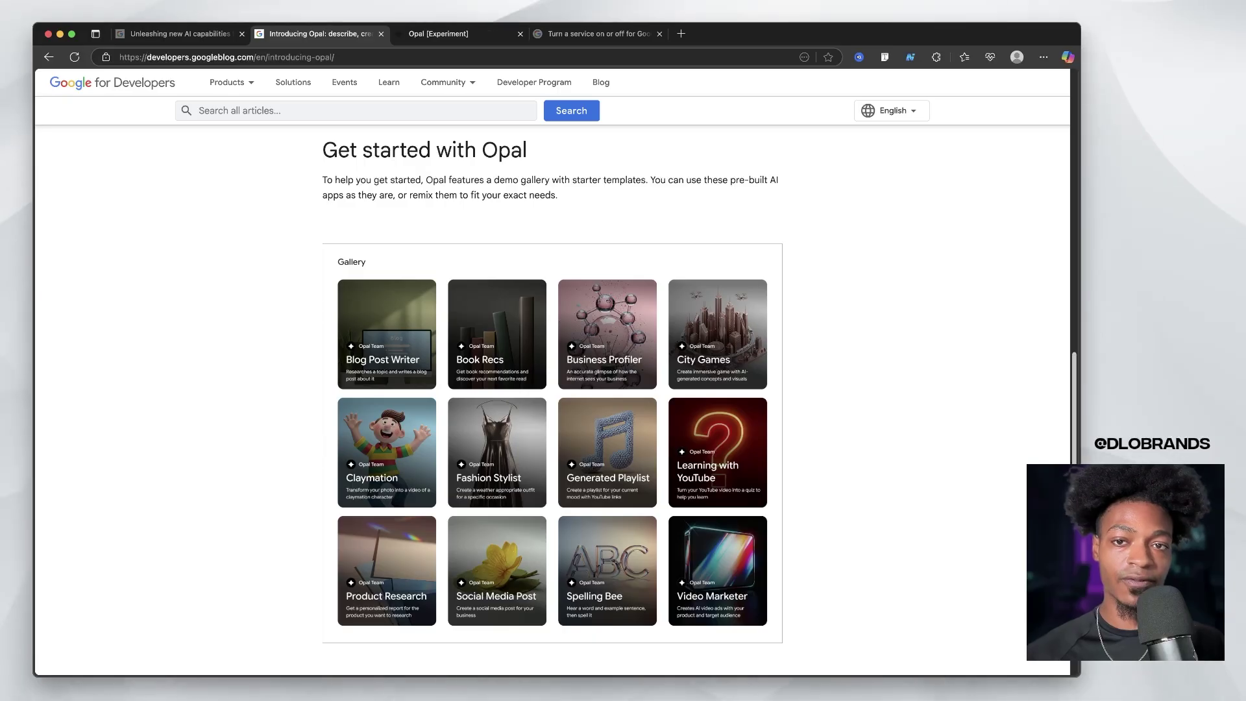
Examine the Google Workspace Admin Help instructions for turning a service on or off for all users in an organization
key("ctrl+Tab")
key("ctrl+Tab")
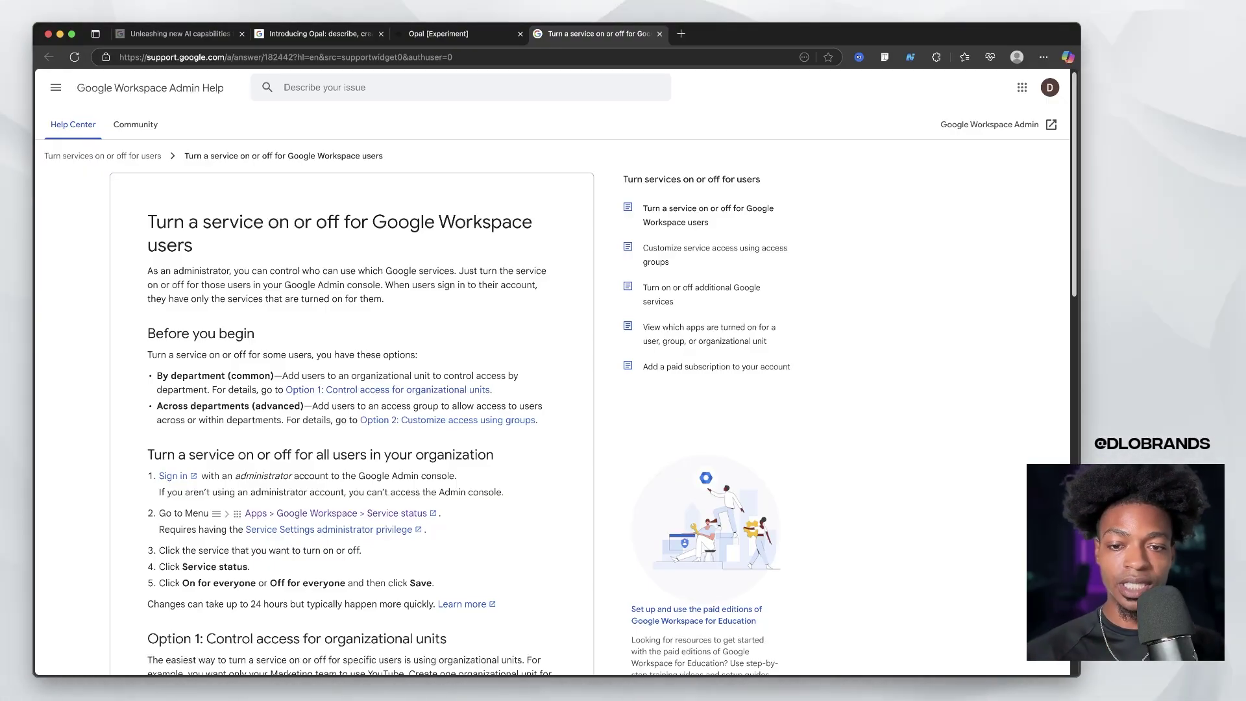
scroll(336, 513, "up", 10)
scroll(335, 513, "left", 1)
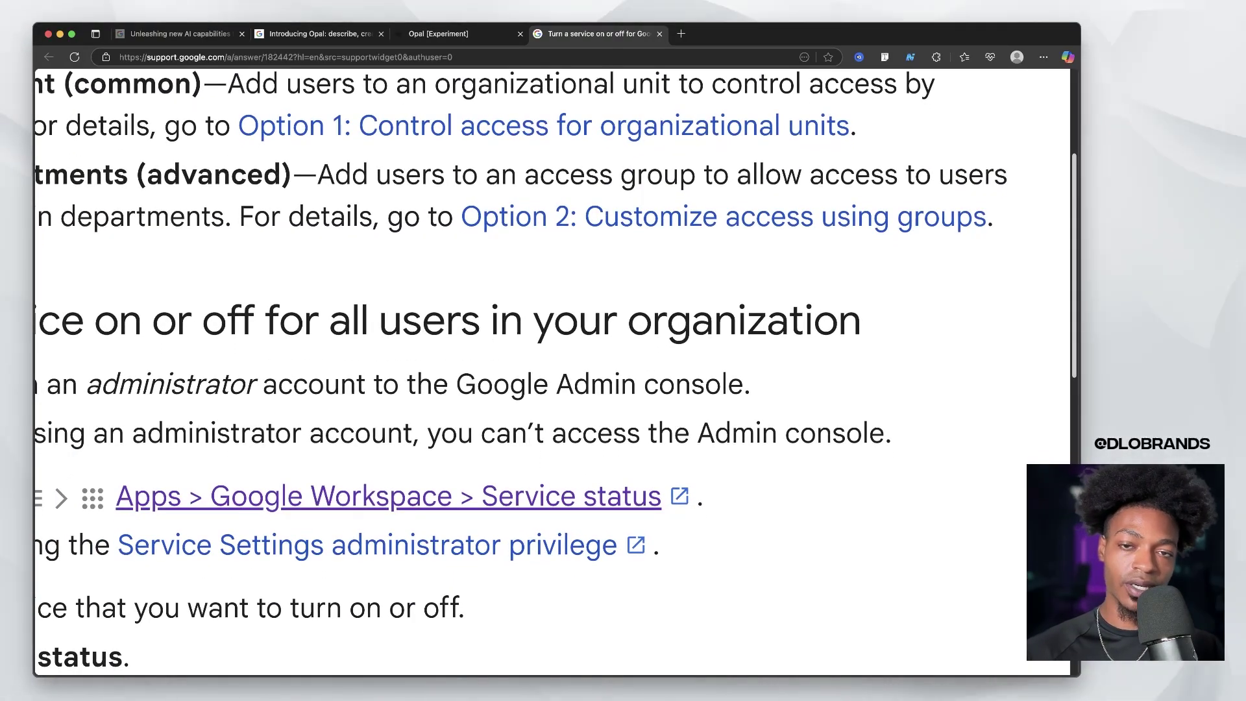
scroll(390, 381, "down", 10)
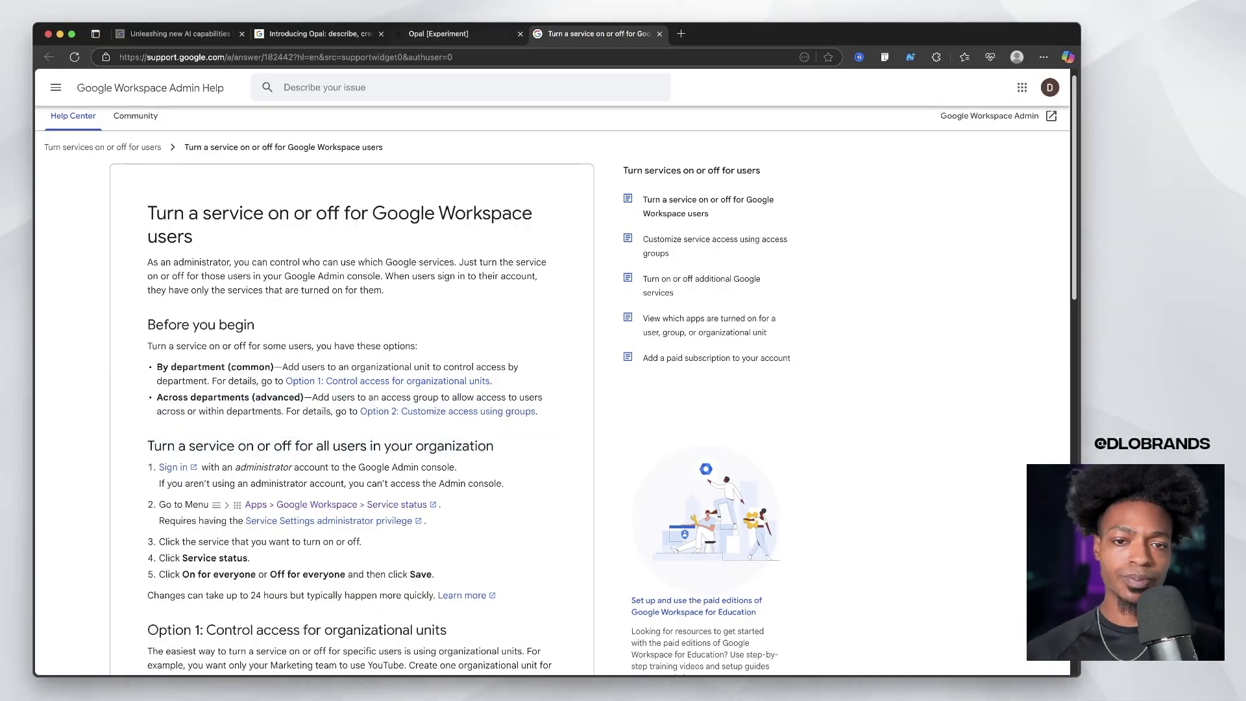
Go to the Opal home page and look through the template gallery
left_click(448, 33)
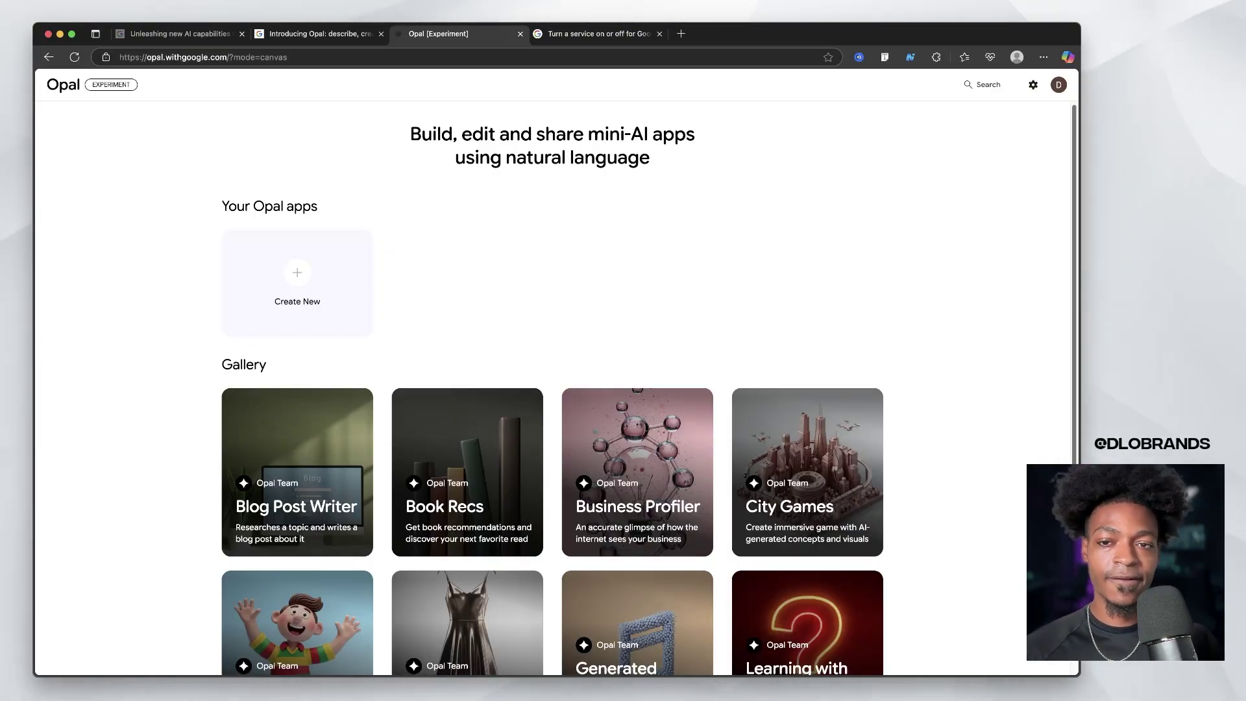
scroll(551, 390, "down", 3)
scroll(808, 182, "down", 2)
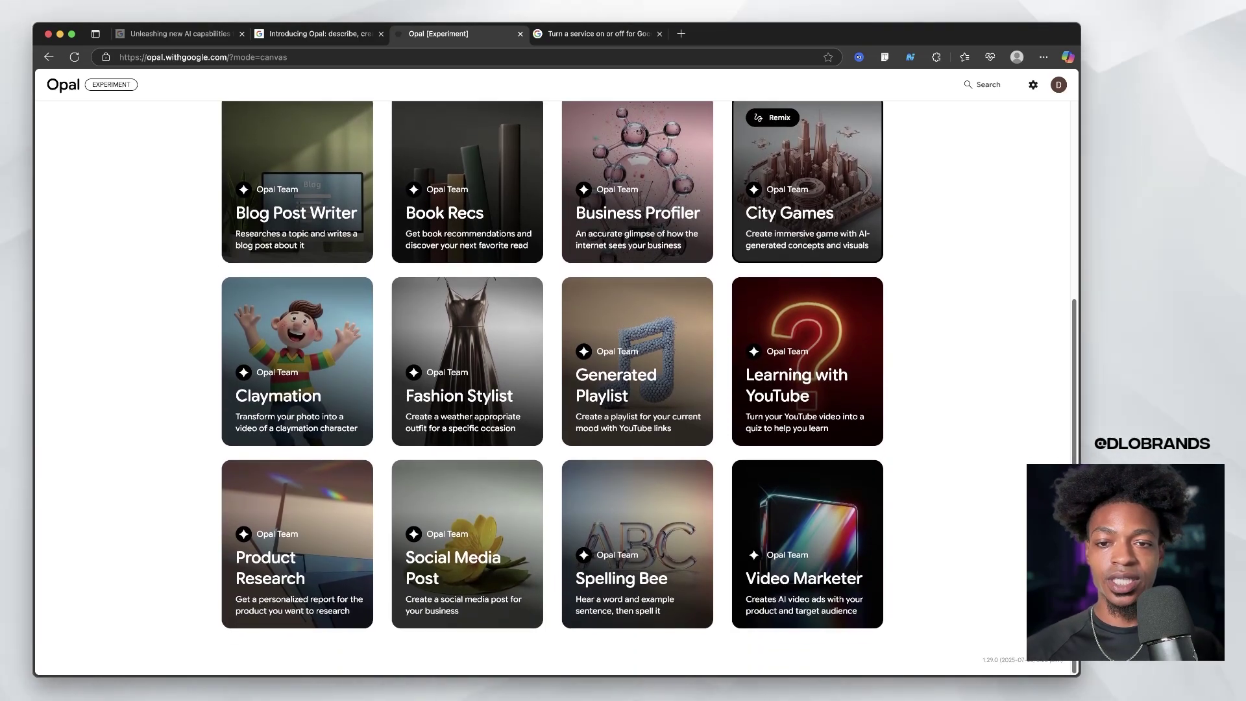
scroll(807, 195, "up", 1)
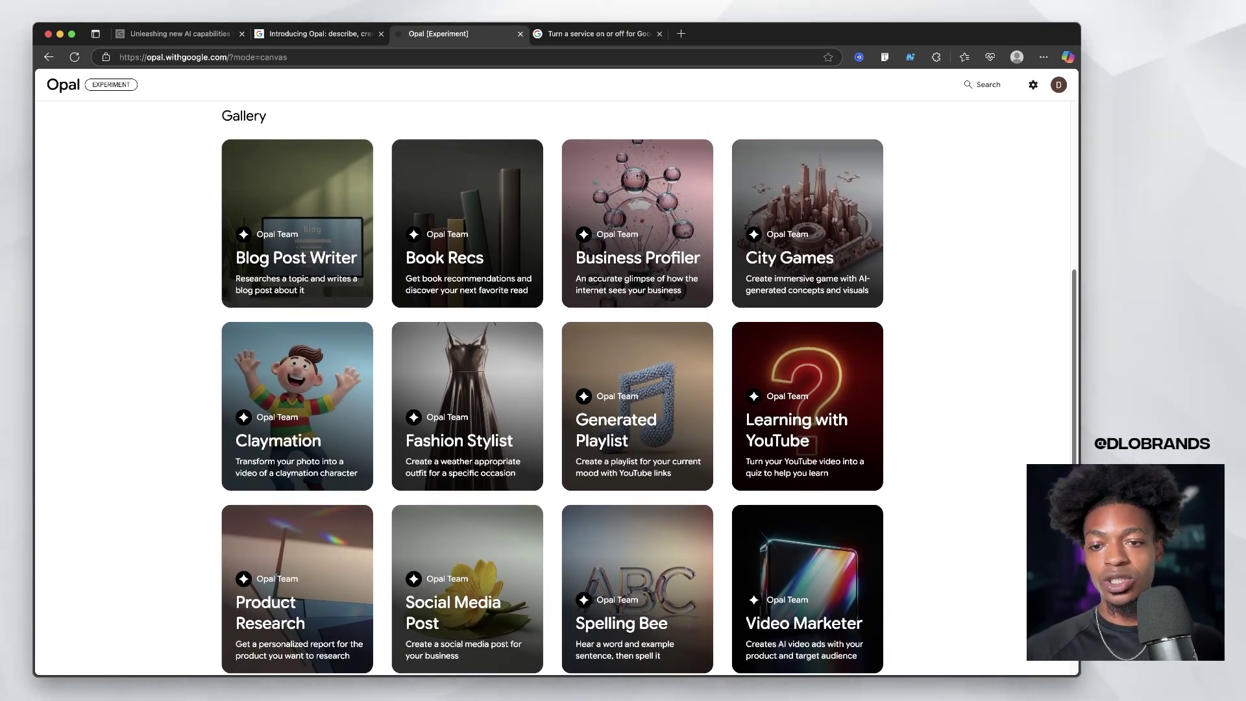
mouse_move(298, 406)
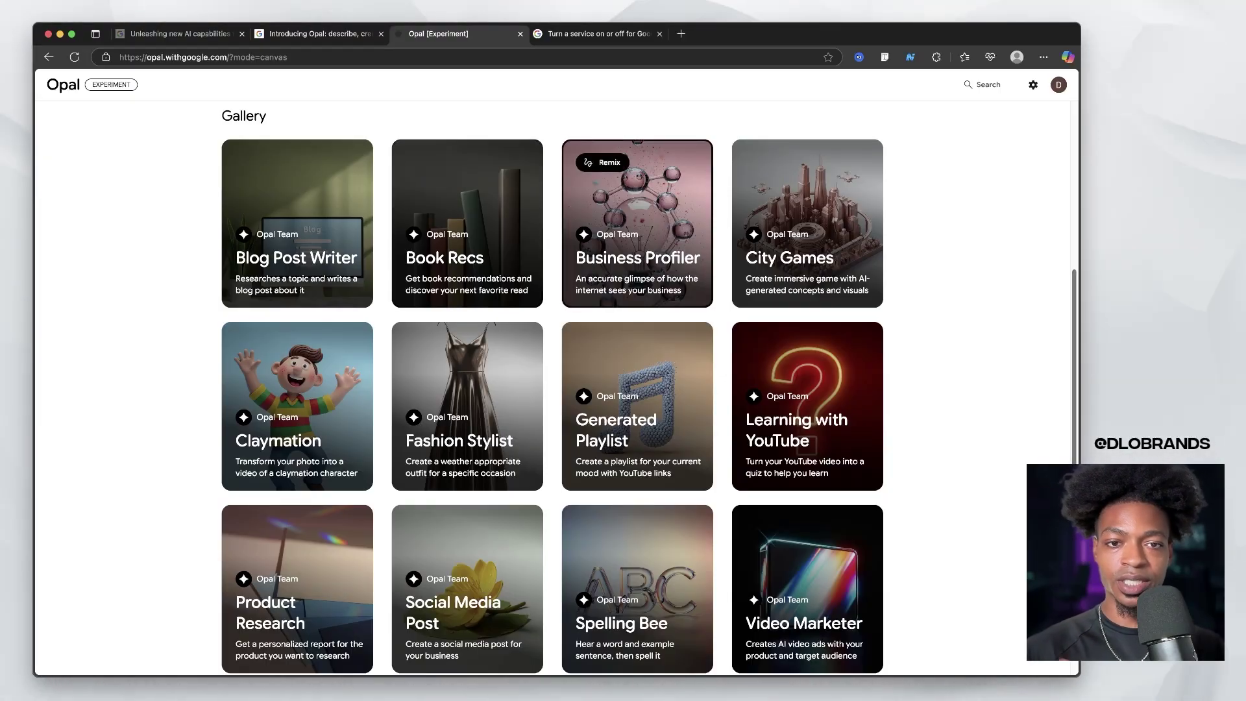
Open the Business Profiler template, view it as a full app, and return to its editor view
left_click(637, 223)
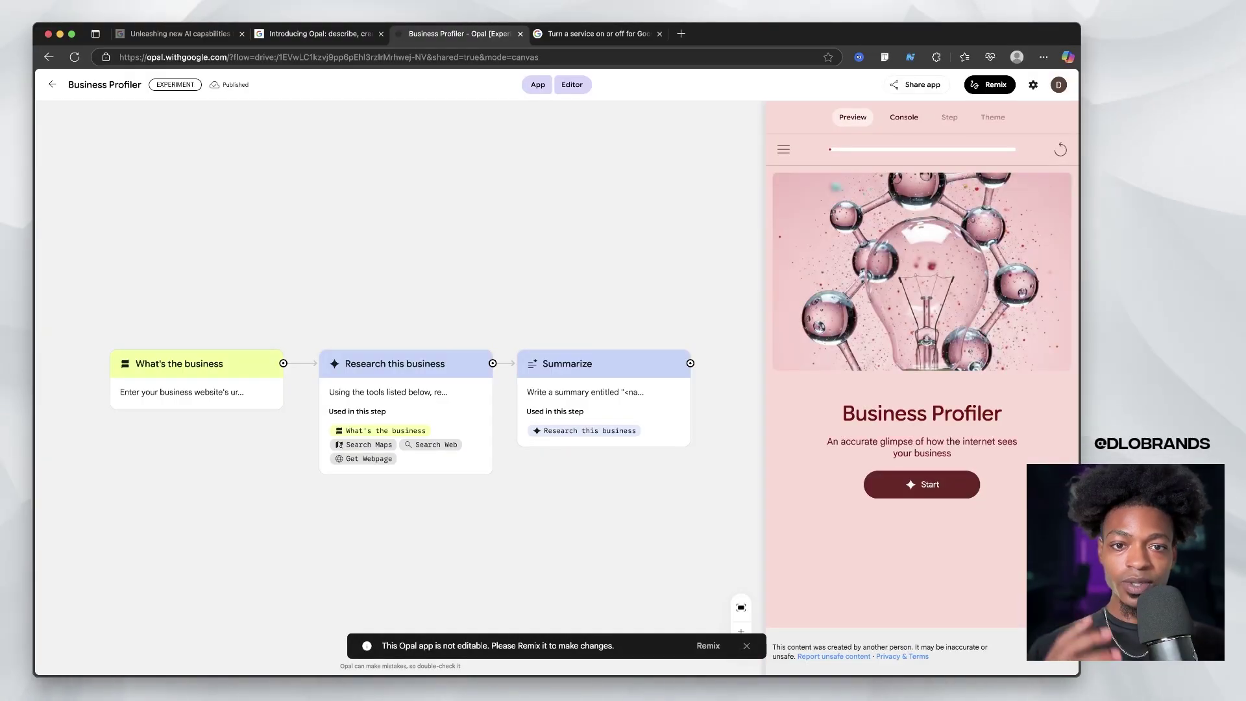
left_click(537, 85)
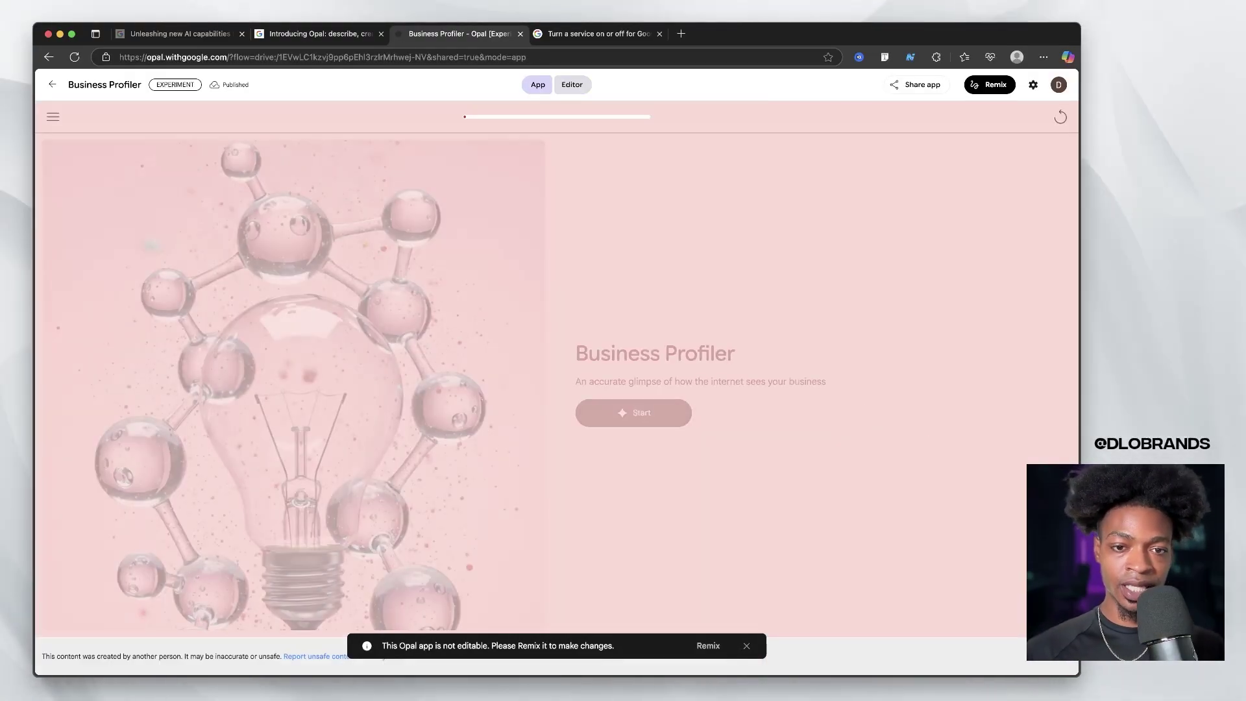
left_click(572, 85)
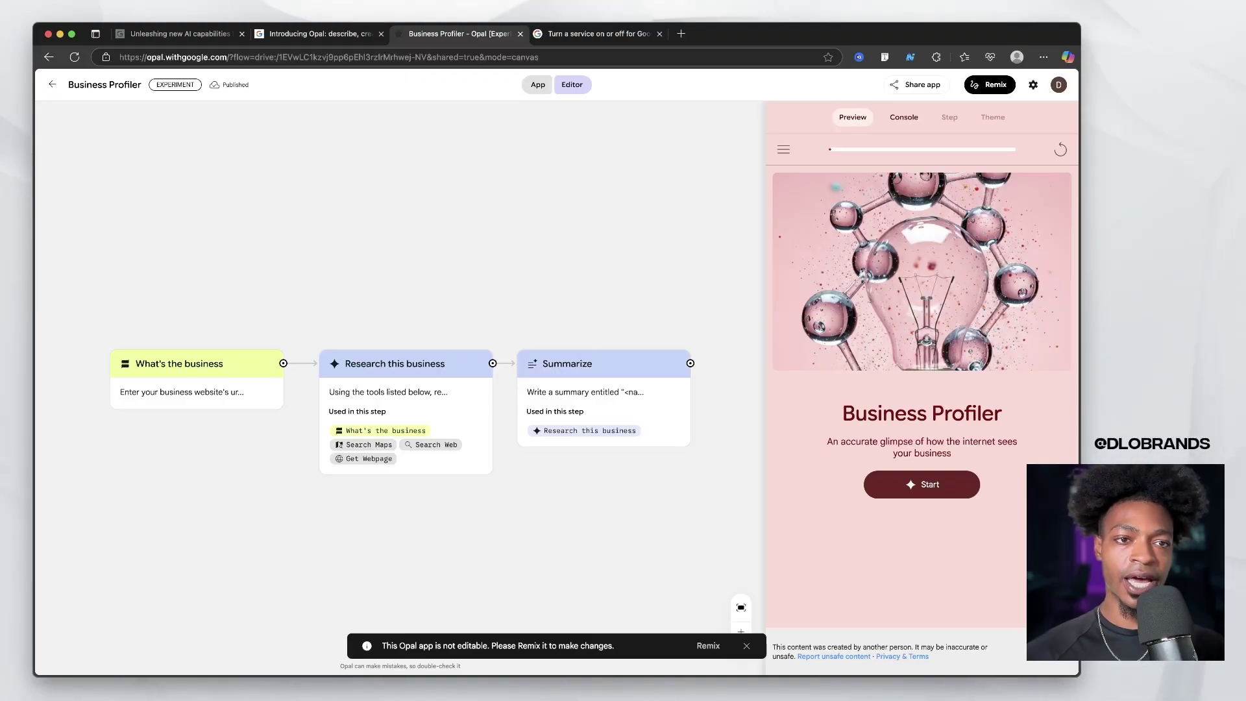
Show the Business Profiler's console and take a closer look at its workflow steps
left_click(903, 118)
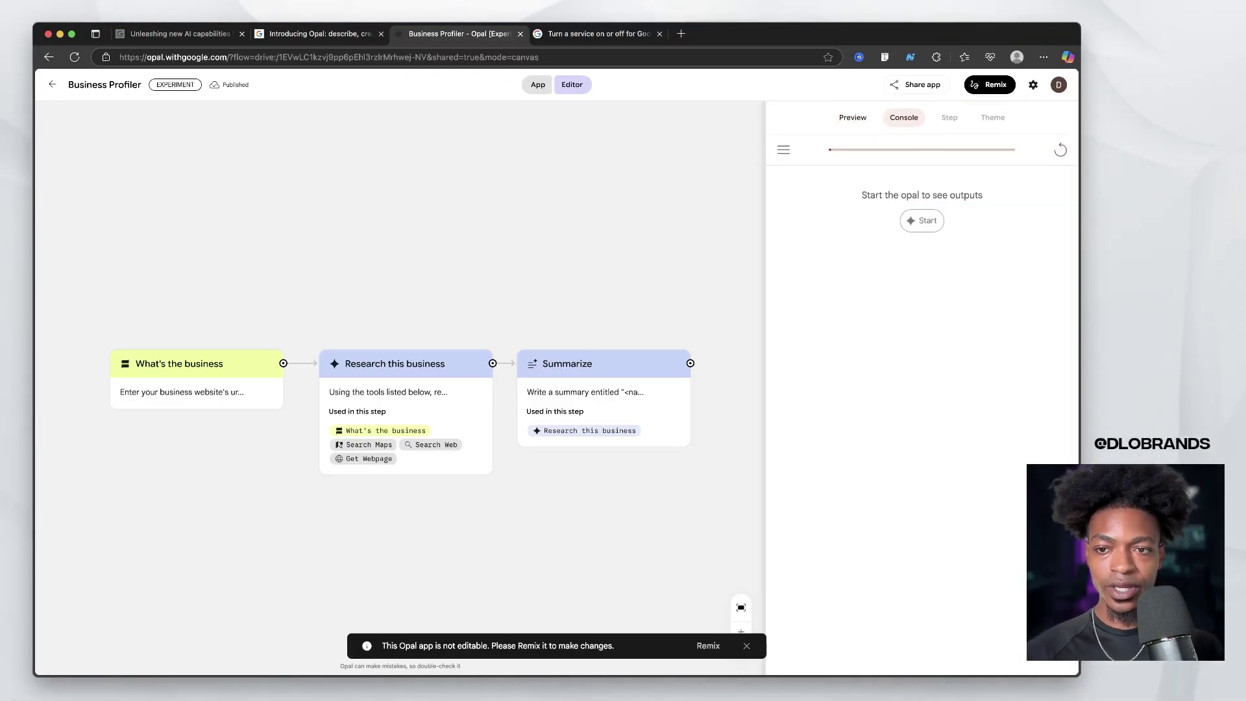
scroll(66, 325, "up", 3)
scroll(66, 324, "down", 2)
scroll(70, 326, "down", 1)
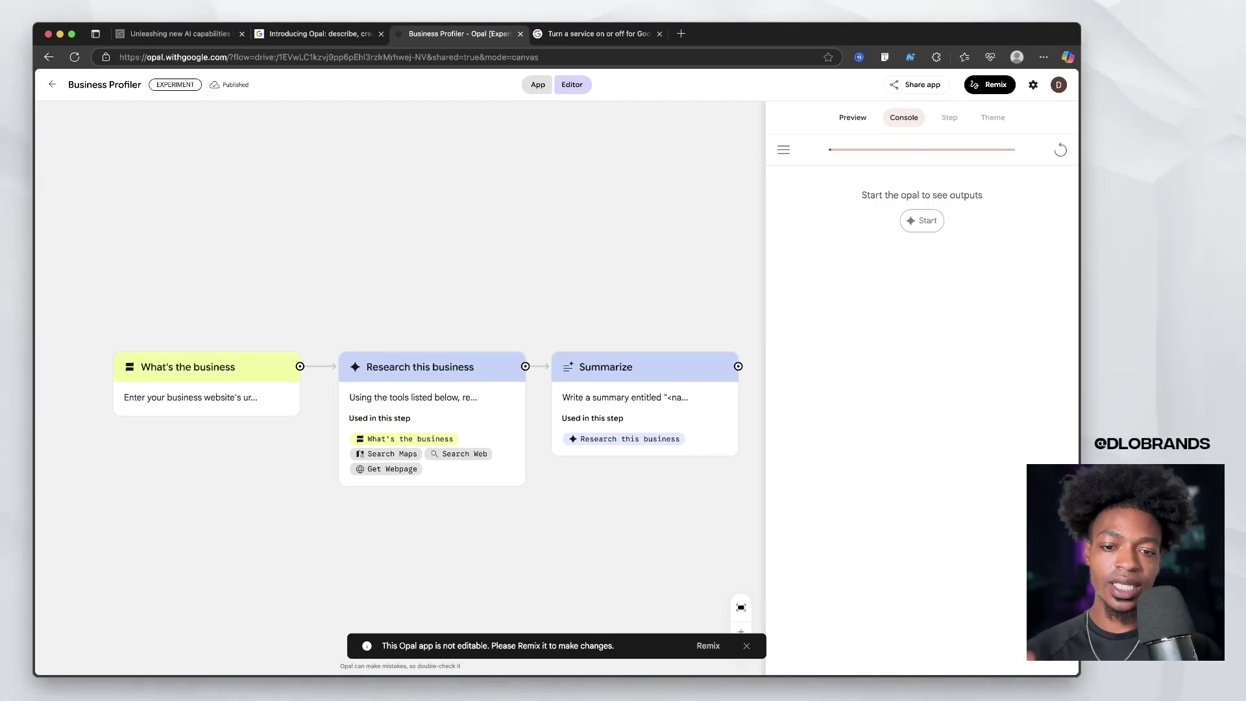
Review the settings of the What's the business, Research this business and Summarize steps in the Business Profiler workflow
scroll(411, 389, "down", 1)
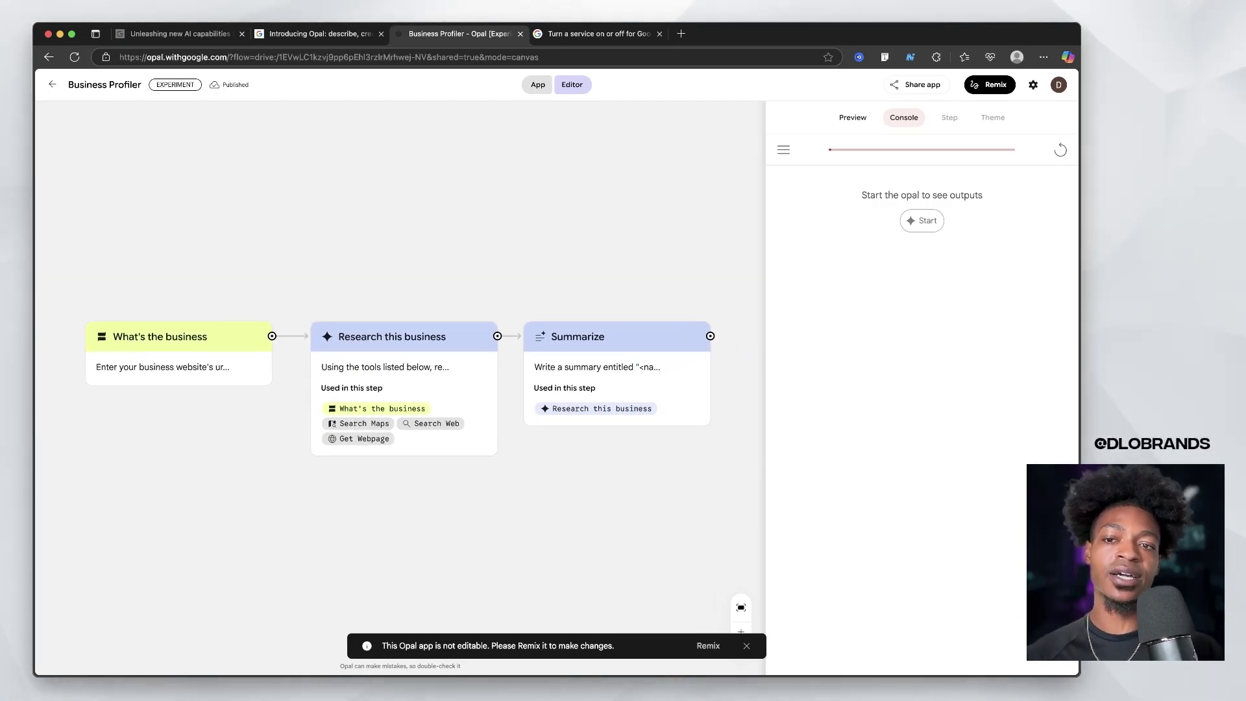
left_click(177, 340)
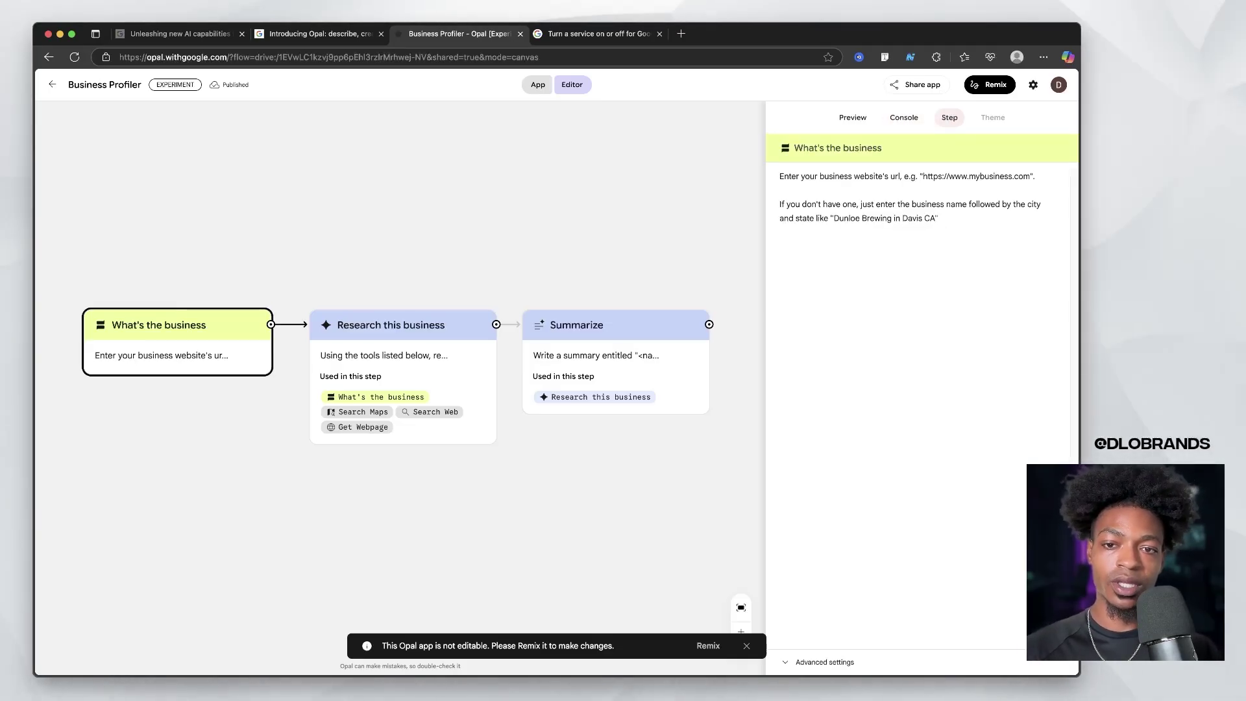
left_click(402, 341)
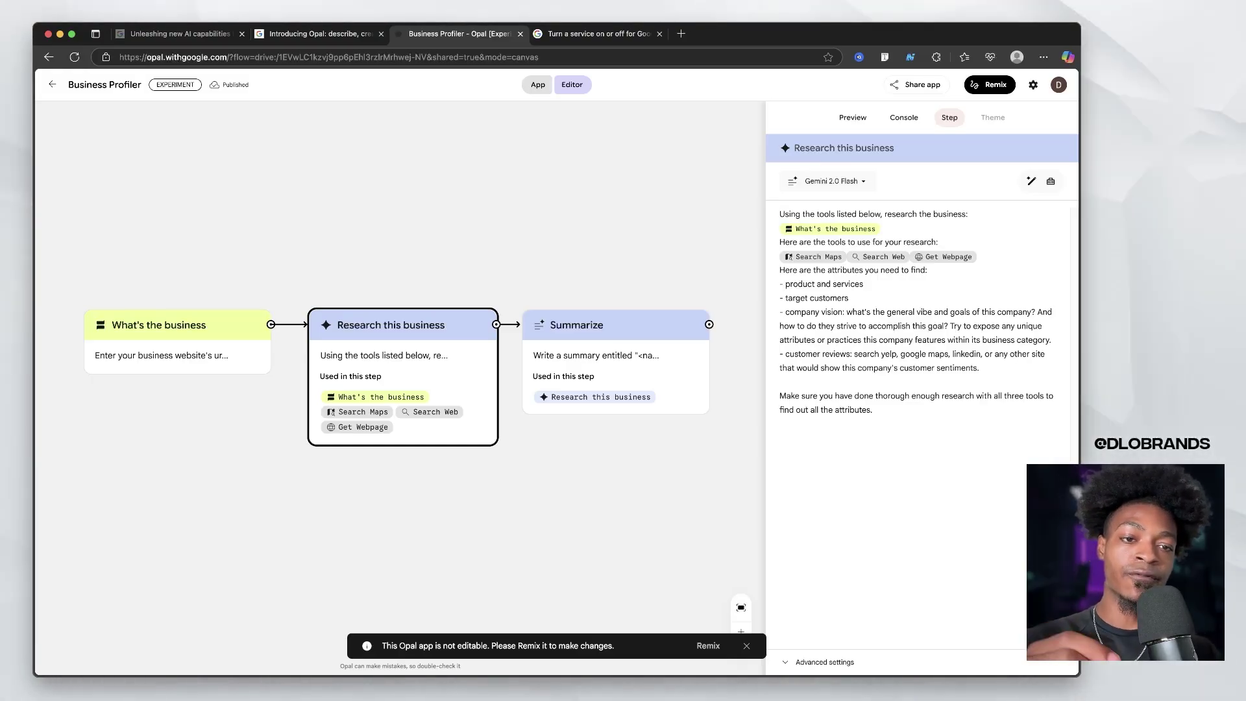
left_click(616, 350)
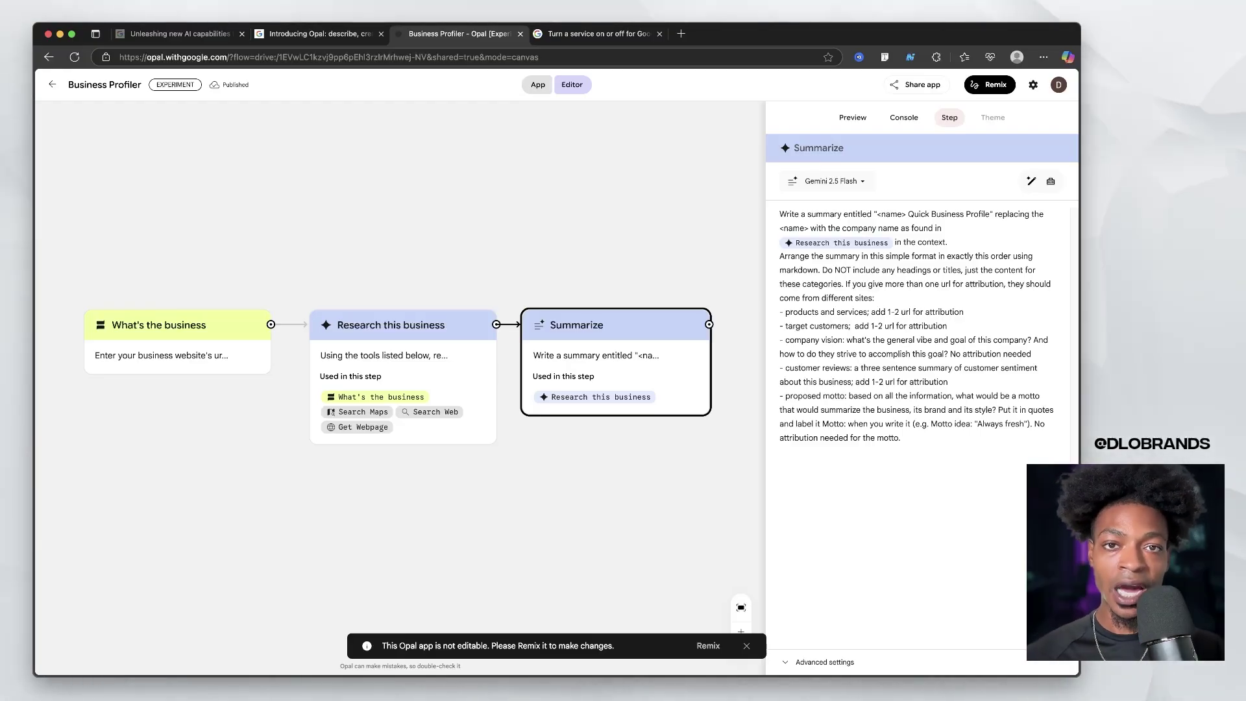
Start Business Profiler in its full app view and submit Walmart as the business to profile
left_click(538, 85)
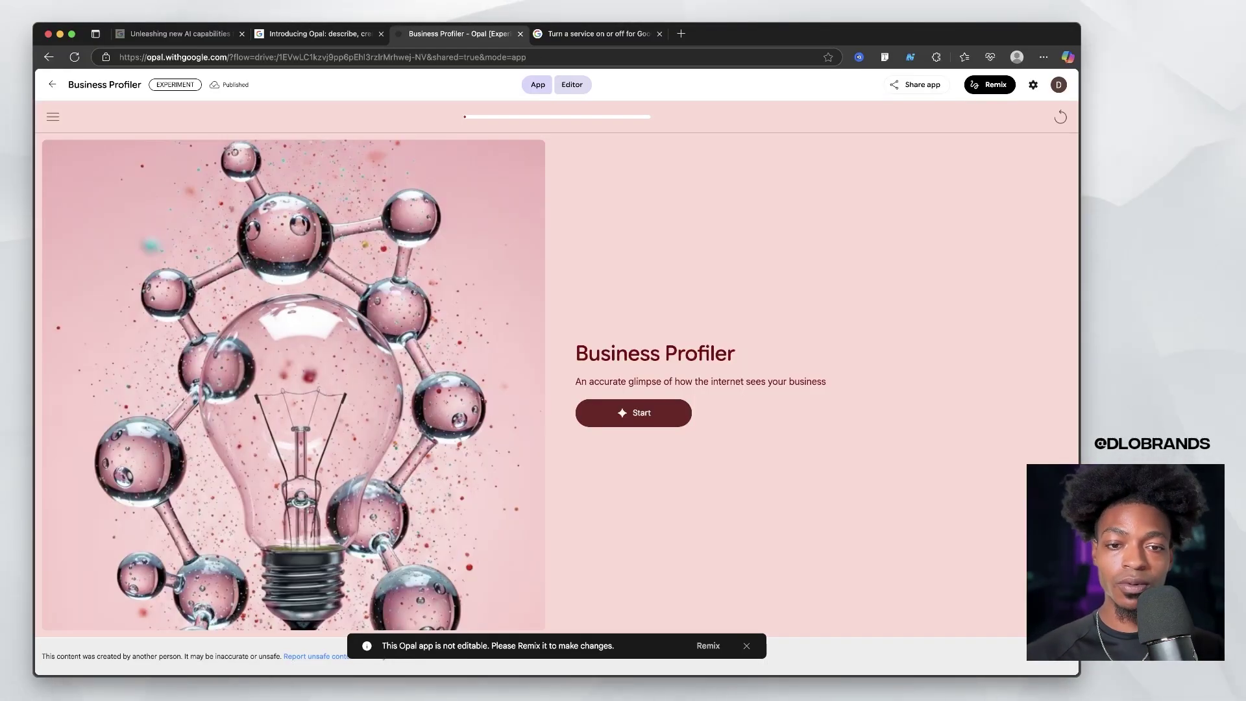
left_click(634, 413)
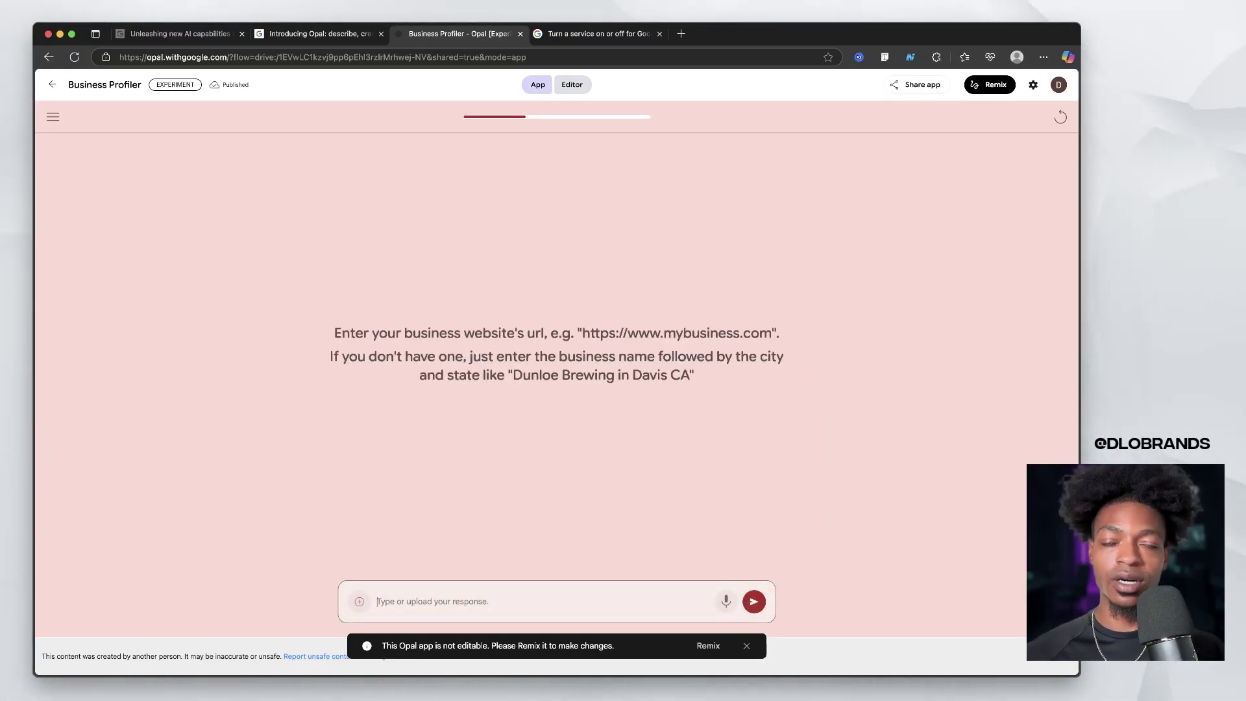
type("Walmart")
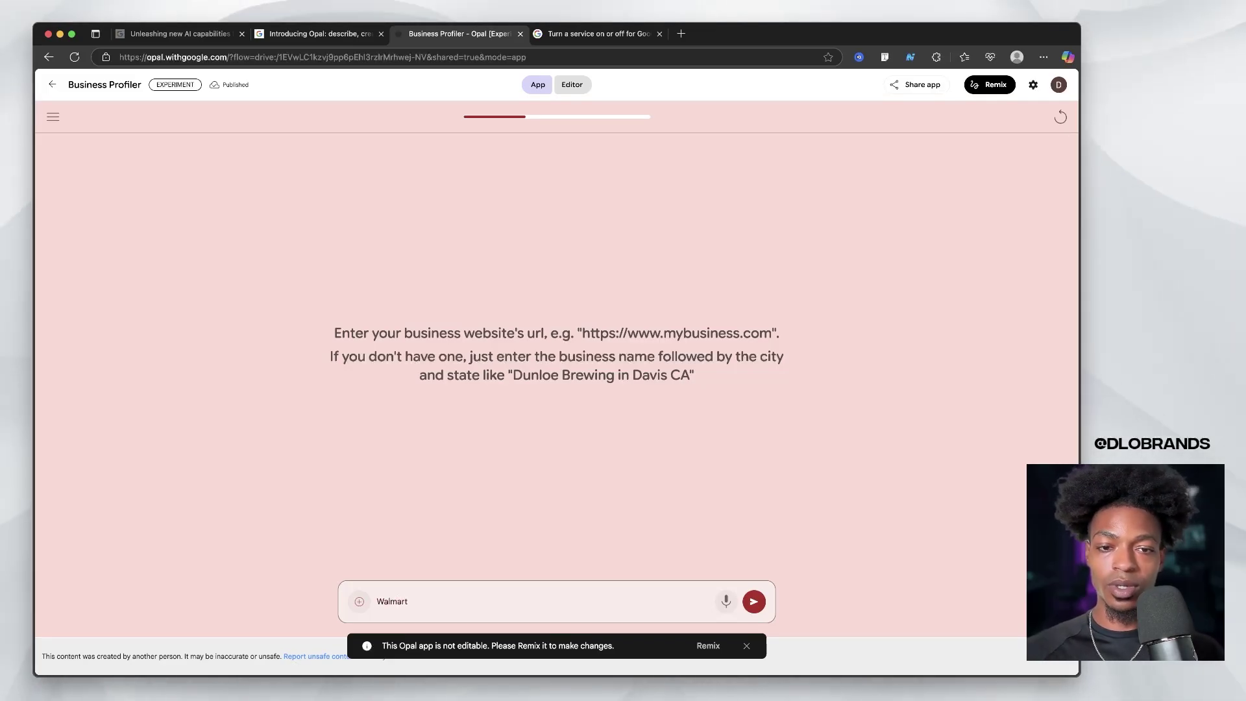
key("Return")
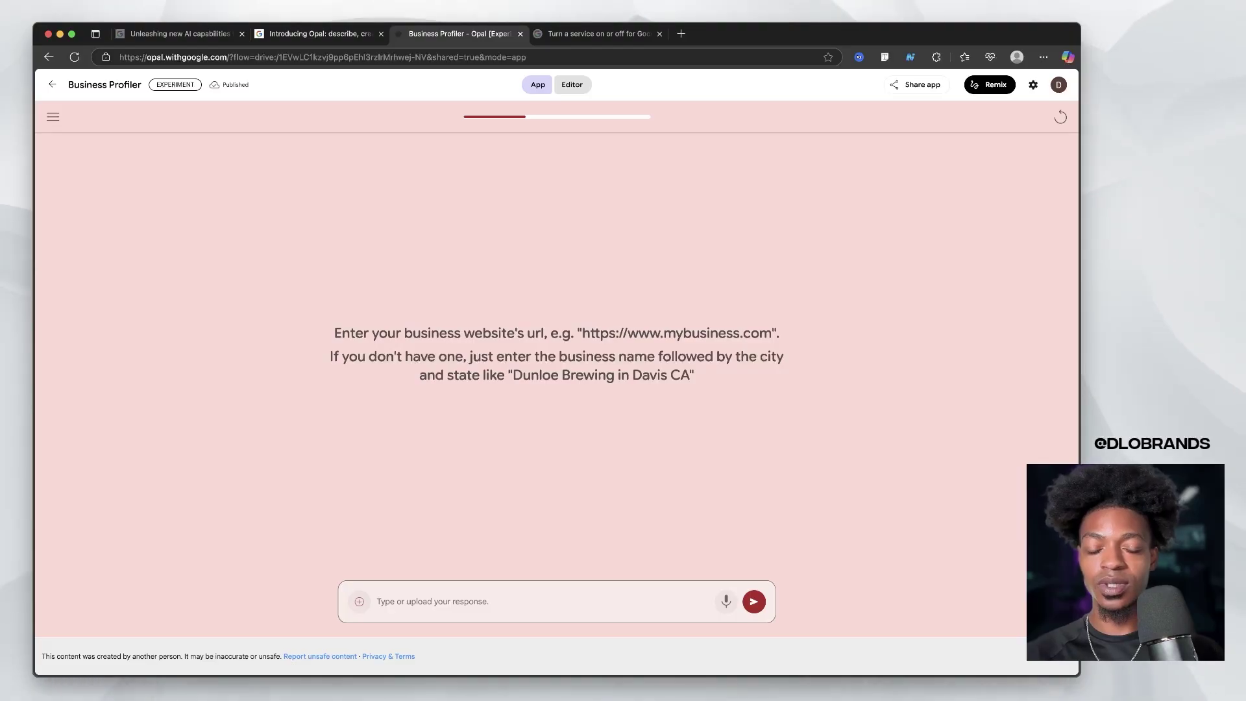
Submit The Views Agency as the business for Business Profiler to research
type("The Vuew")
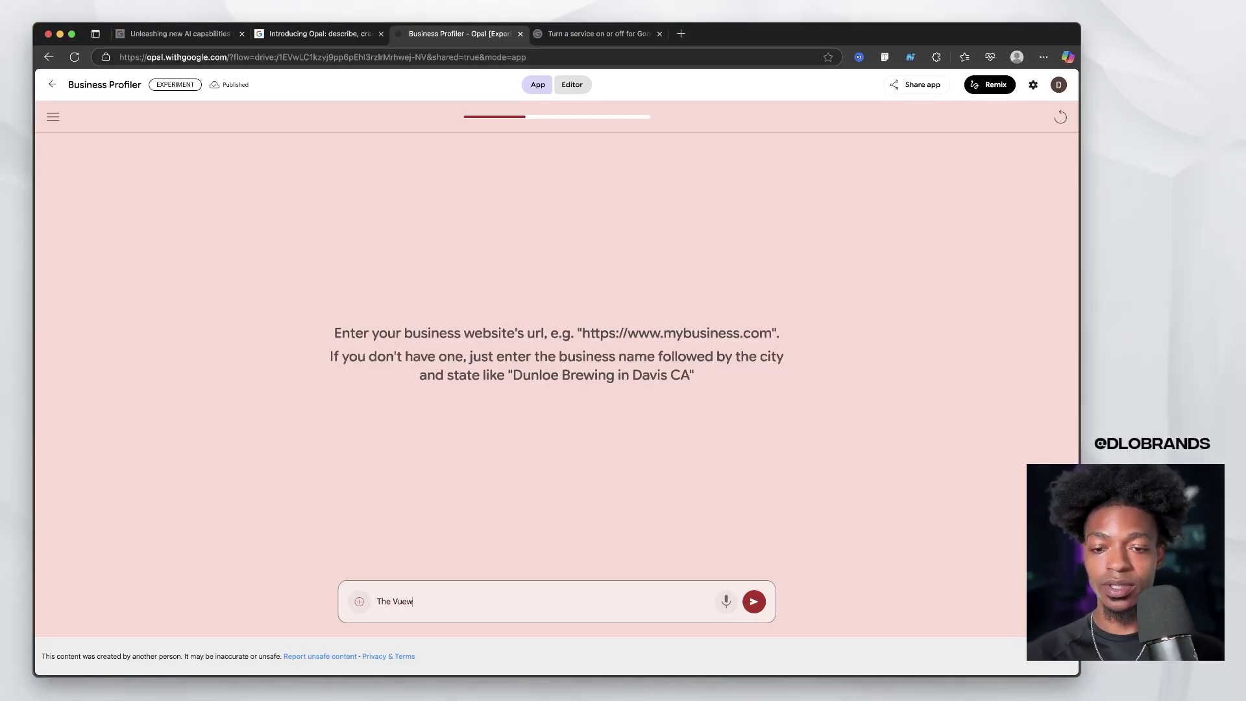
key("BackSpace")
key("BackSpace")
key("BackSpace")
type("iews Agency")
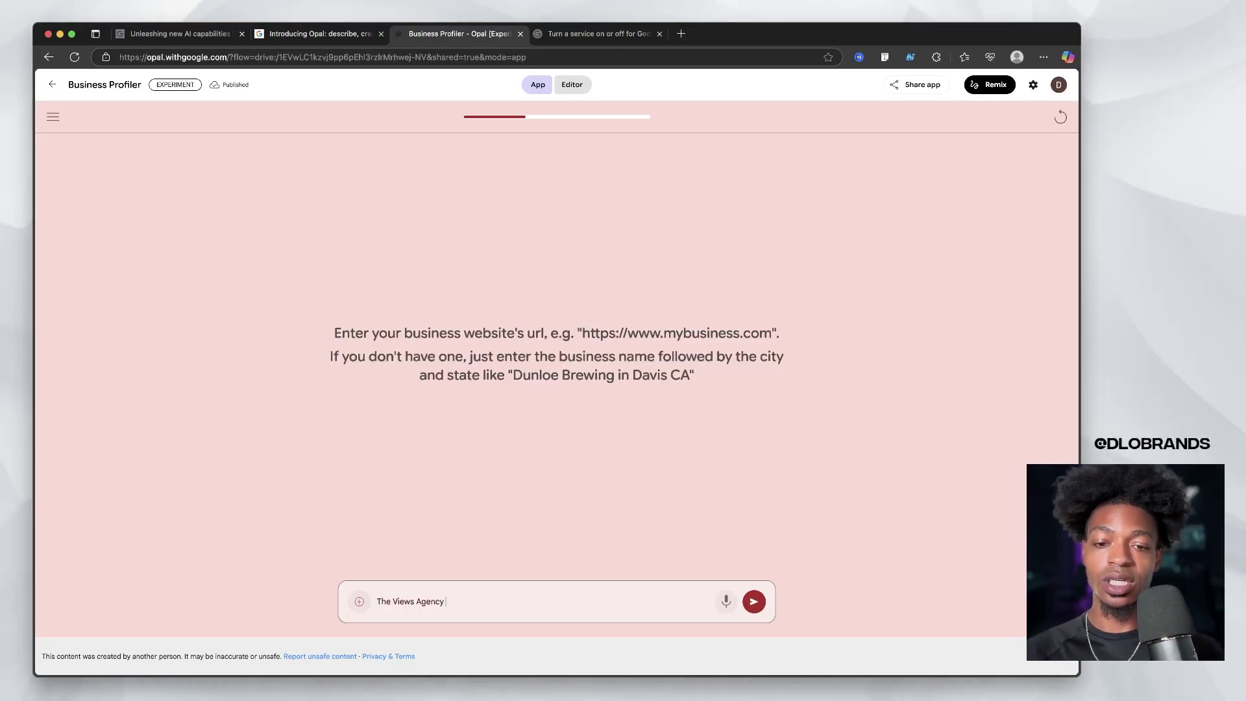
key("Return")
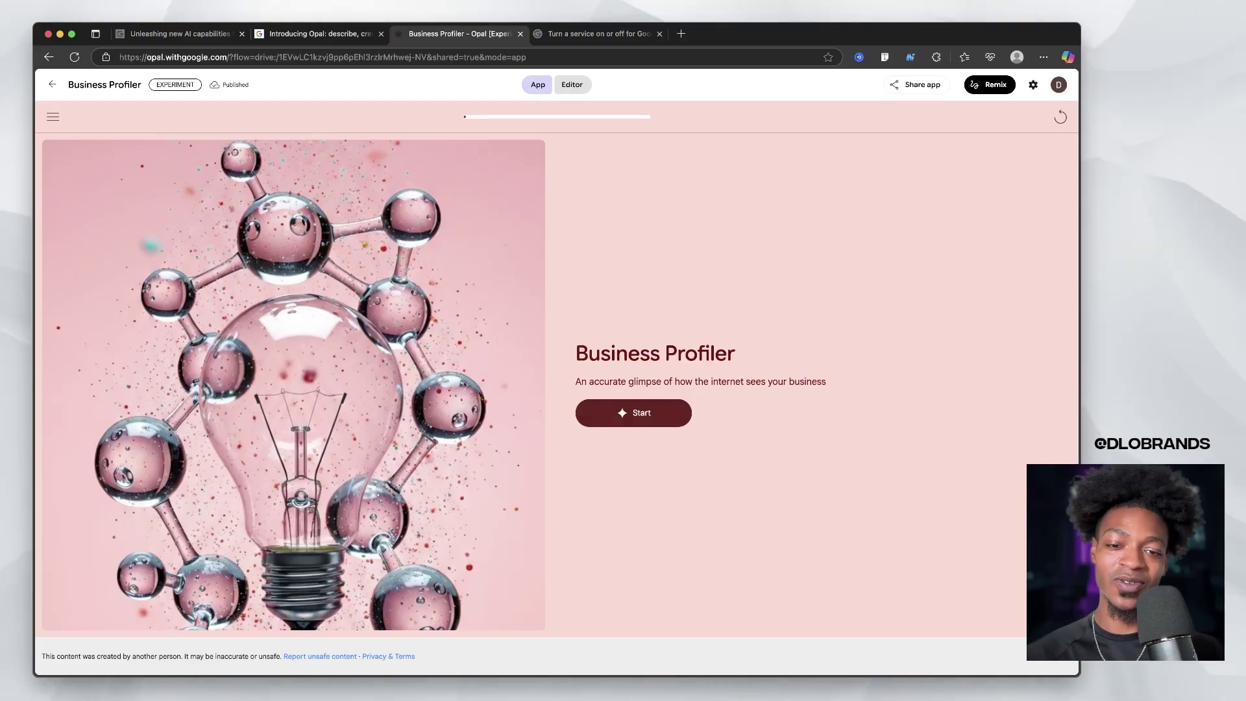
Restart Business Profiler, submit theviewsagency.com/home as the business website, and read through the generated profile
left_click(634, 413)
type("t")
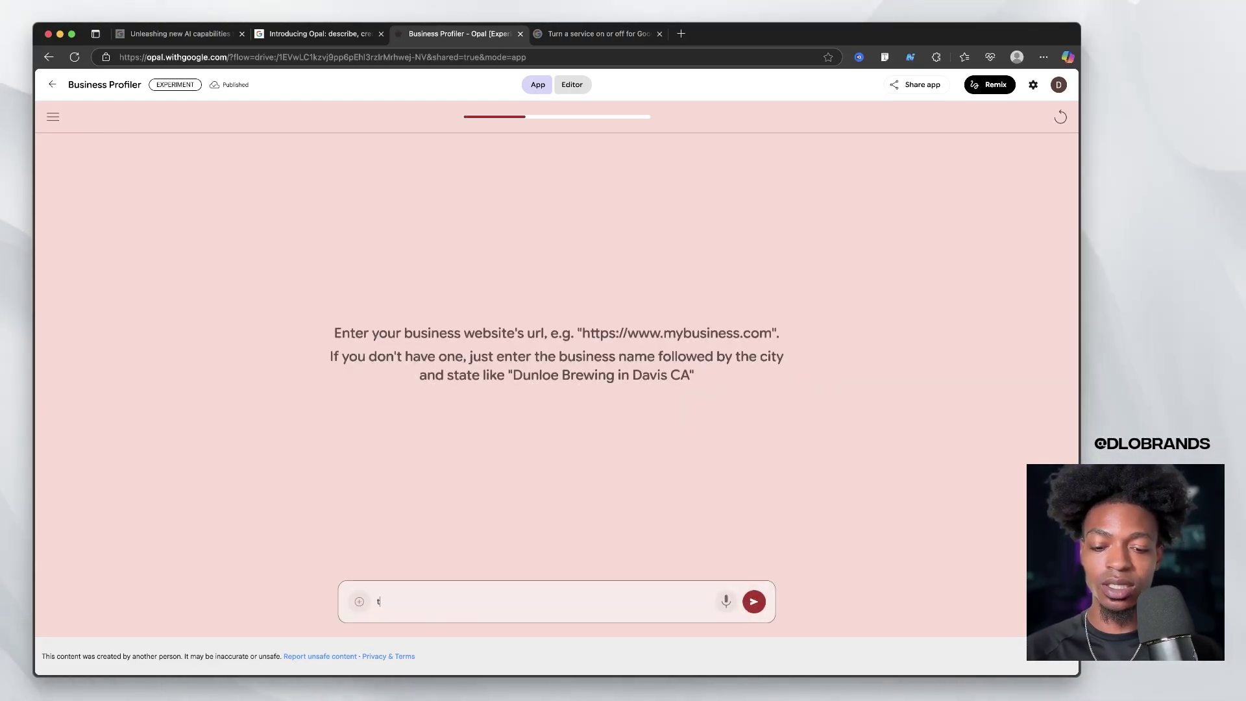
type("heviewsagency.c")
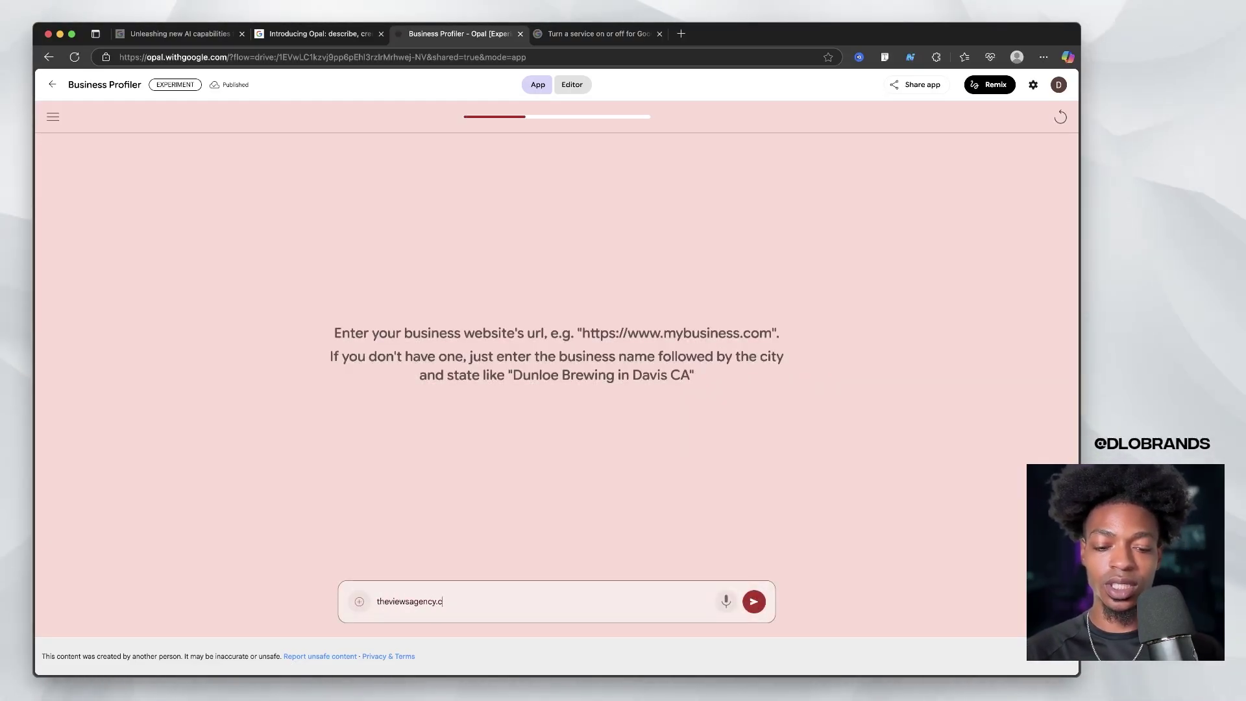
type("om/home")
key("Return")
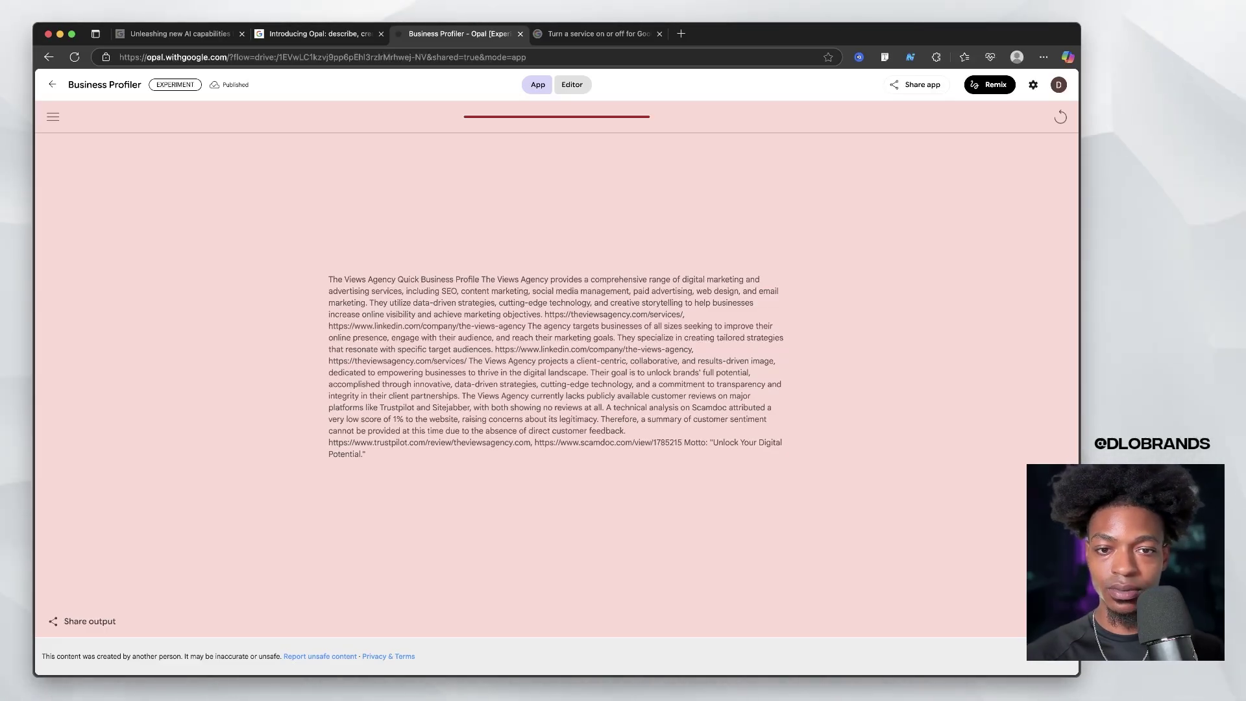
left_click_drag(351, 292, 423, 384)
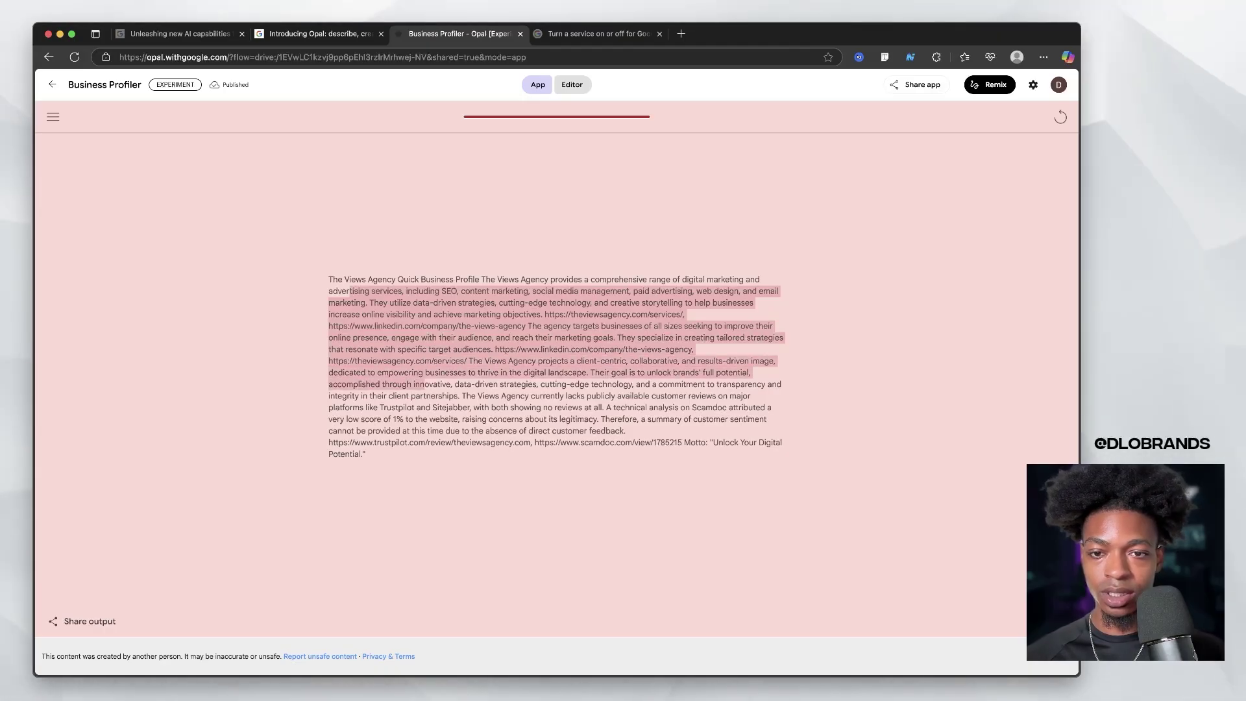
left_click(425, 385)
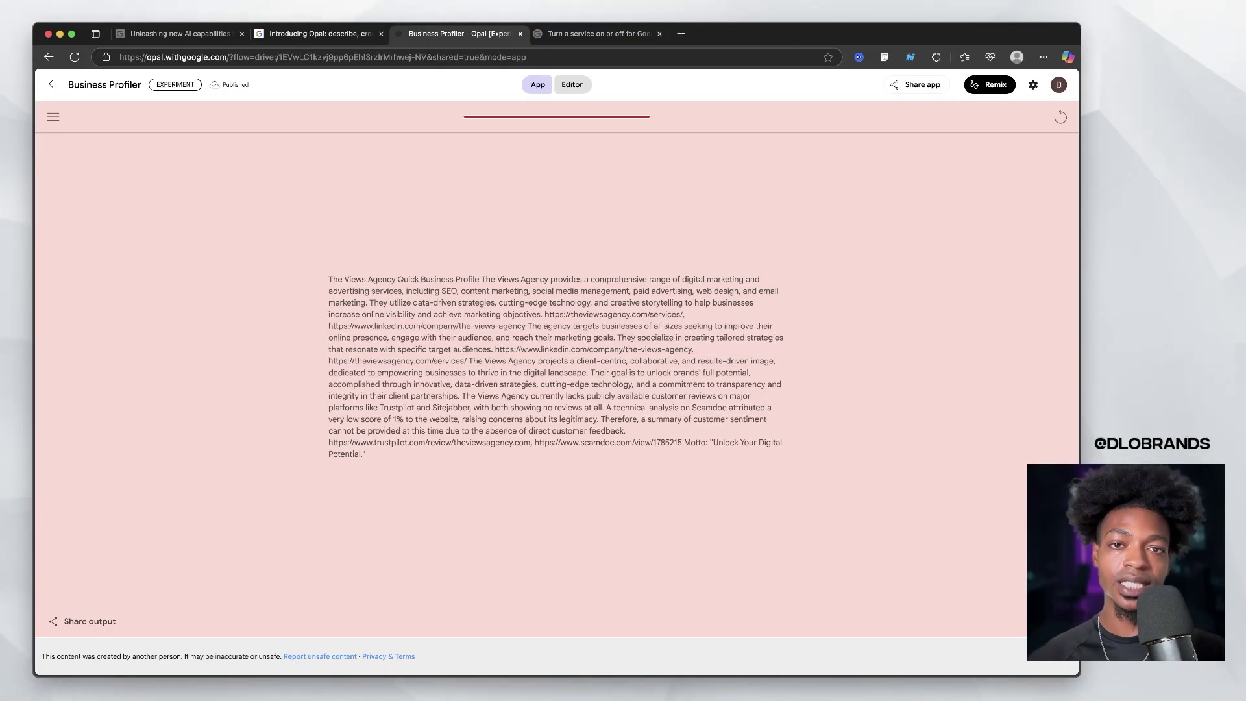
Return to the Business Profiler editor view and revisit the What's the business and Research this business steps
left_click(572, 85)
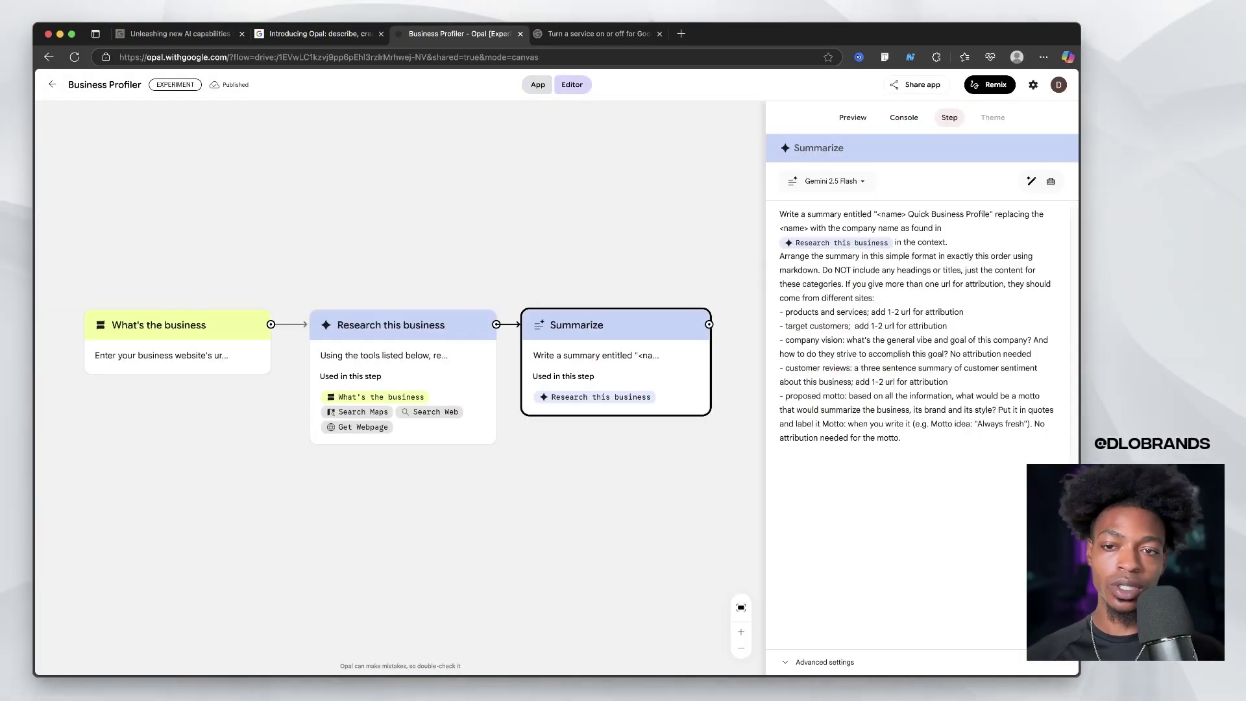
left_click(178, 341)
left_click(403, 356)
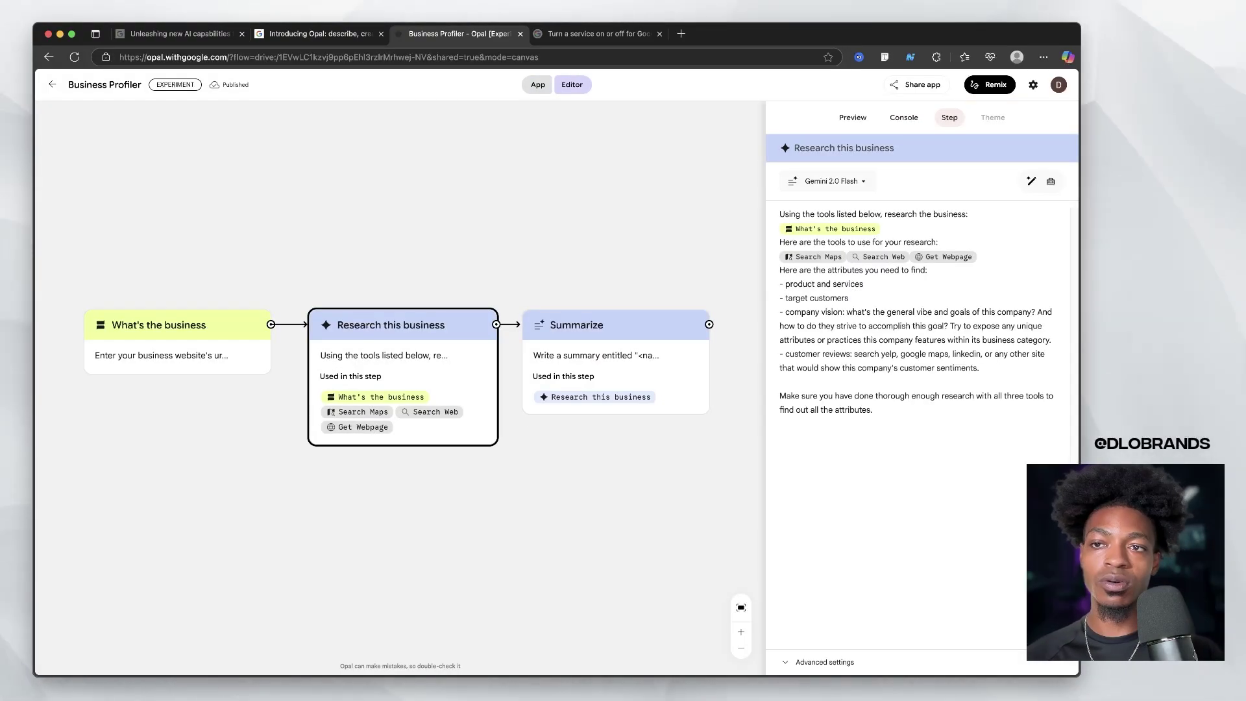
Go back to the template gallery, open the Social Media Post template, and show its console
left_click(52, 84)
scroll(637, 376, "down", 5)
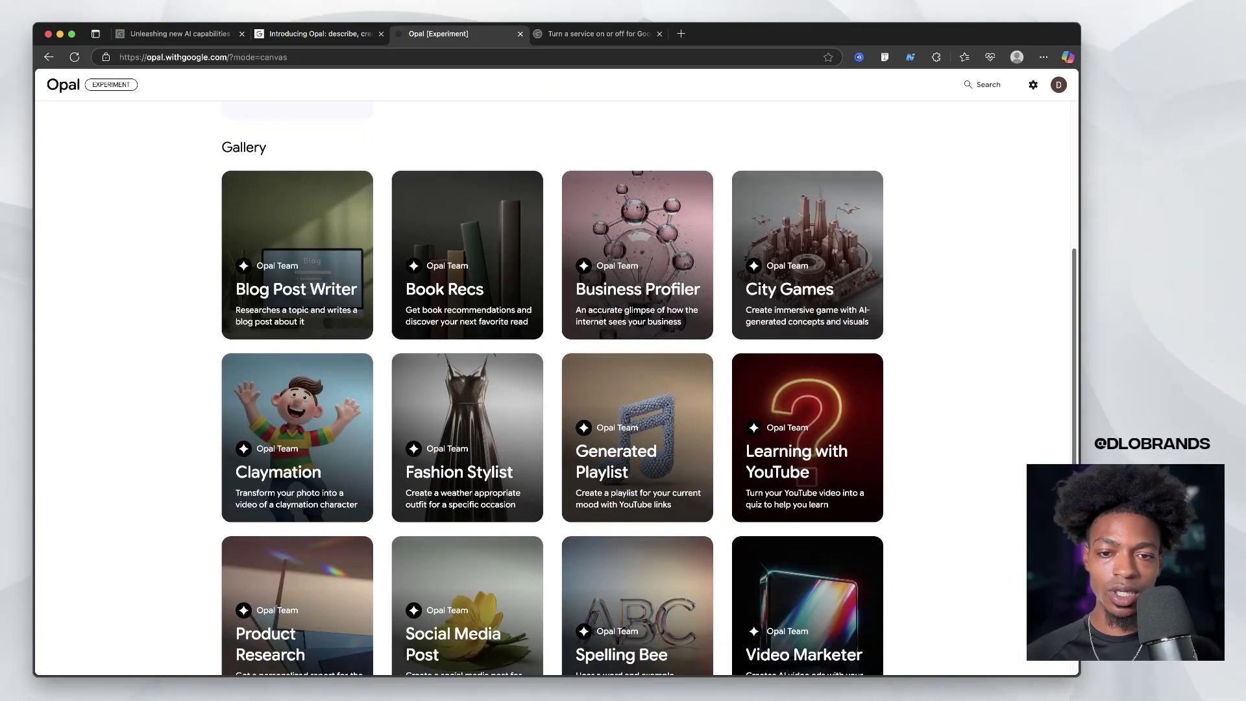
left_click(477, 529)
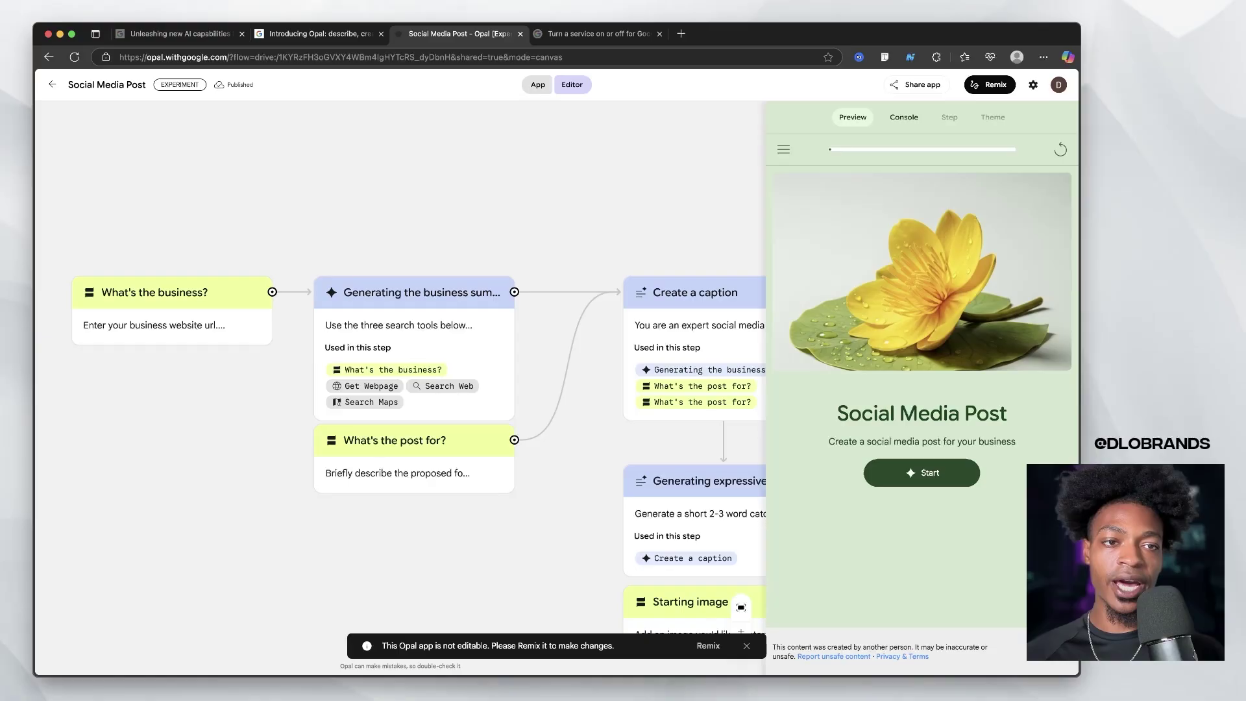
left_click(904, 118)
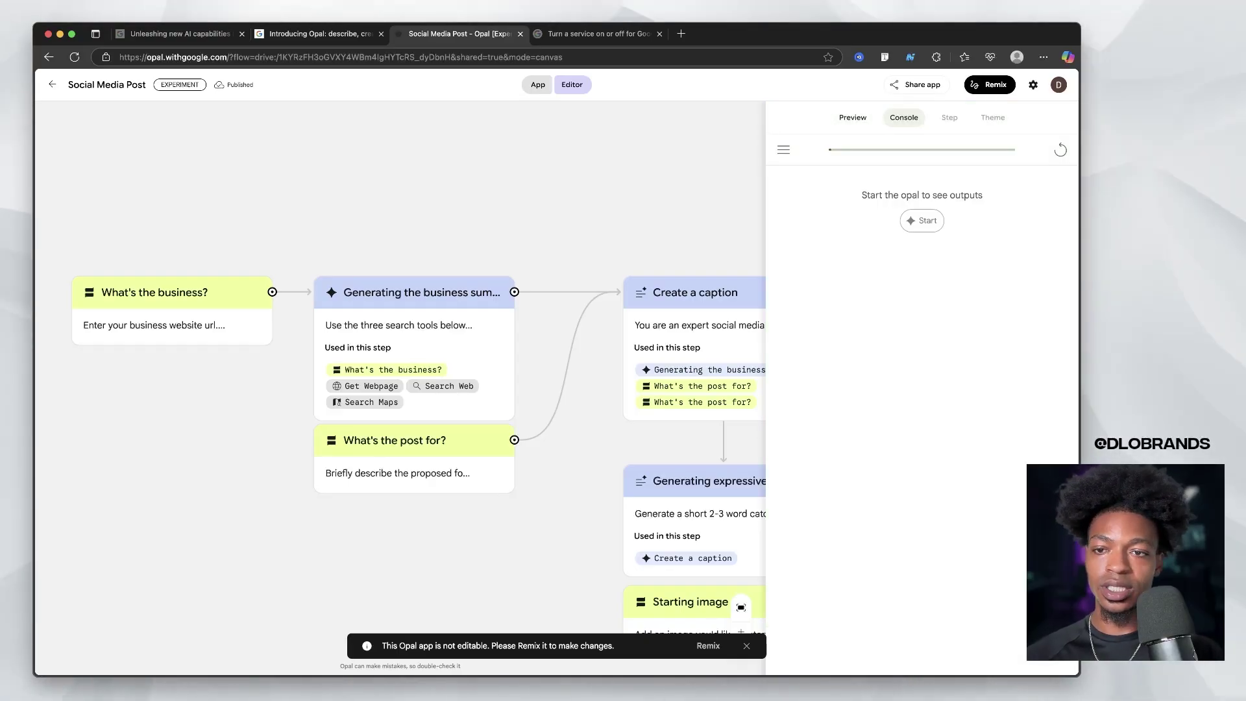
Inspect the What's the business?, What's the post for? and Generating the business summary steps of the Social Media Post workflow
scroll(324, 363, "left", 1)
left_click(235, 292)
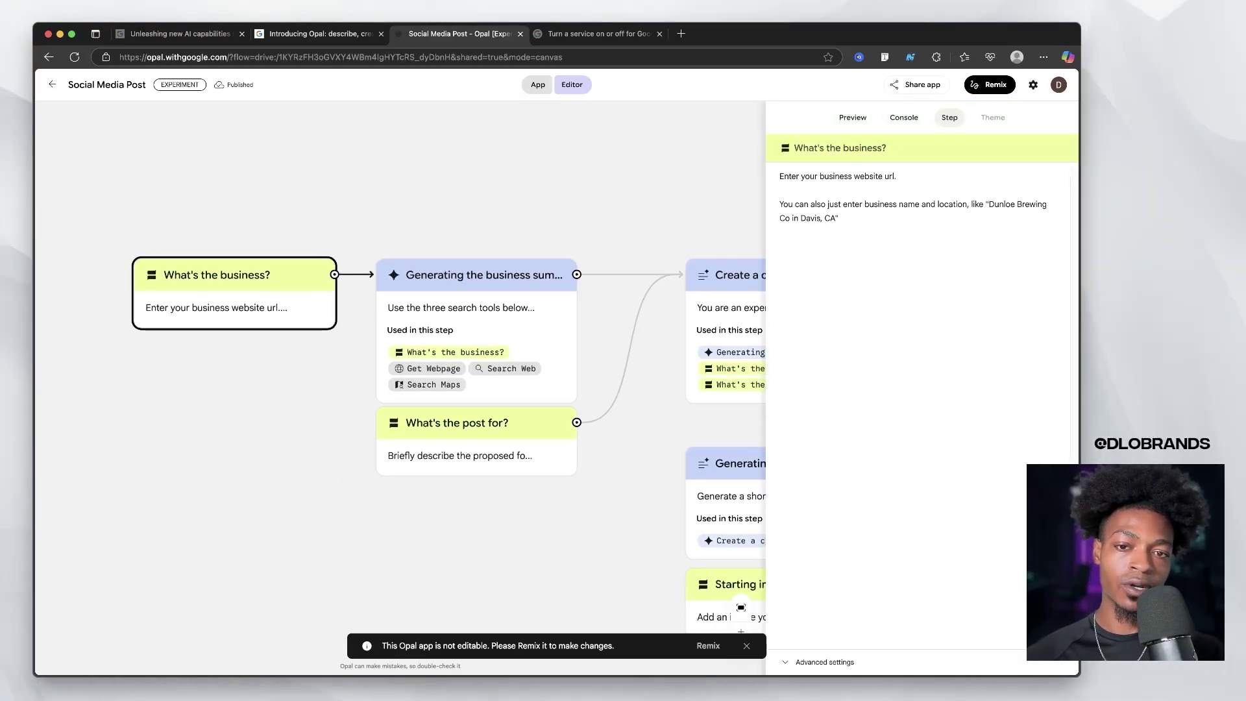
scroll(400, 388, "right", 3)
left_click(276, 389)
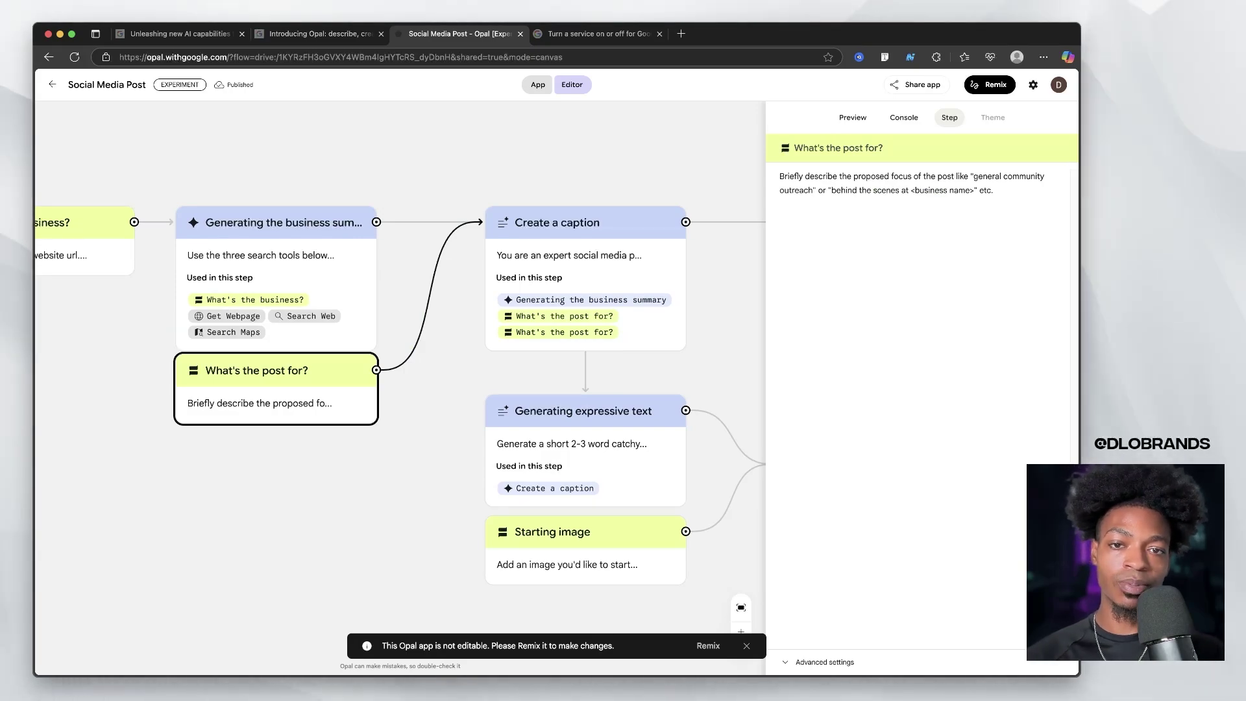
left_click(276, 260)
scroll(401, 389, "left", 2)
scroll(400, 388, "right", 2)
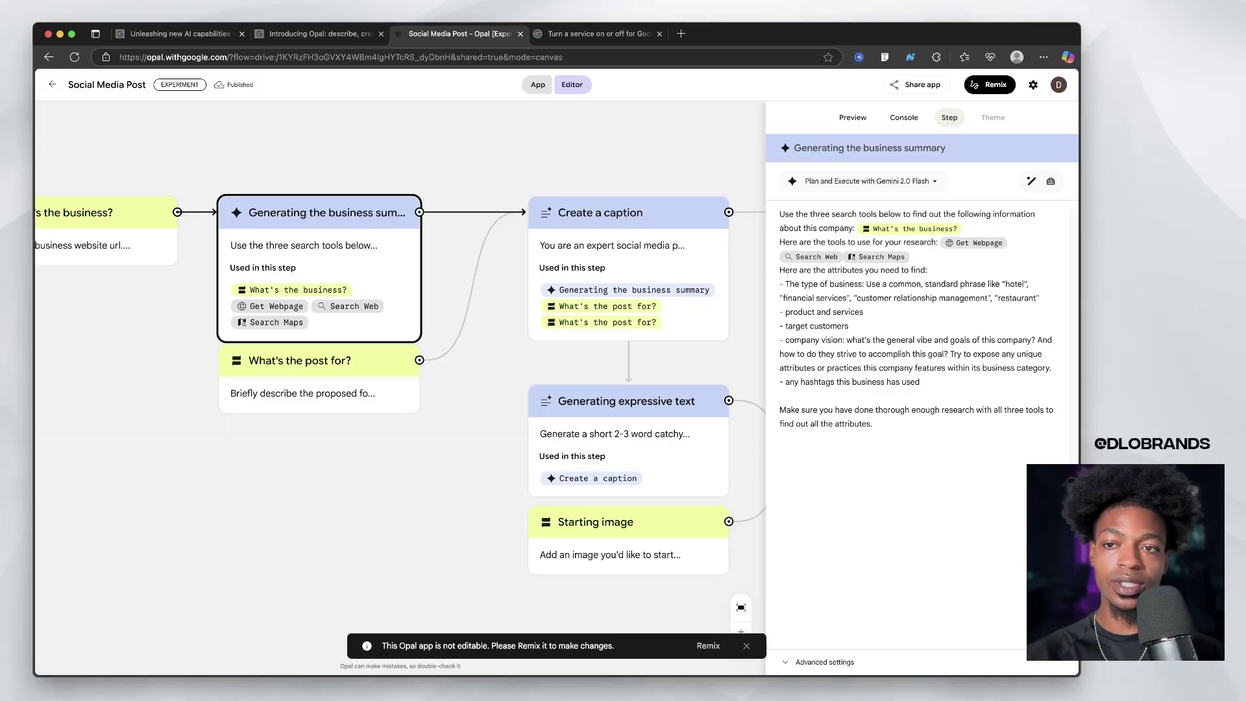
scroll(401, 357, "left", 3)
scroll(401, 357, "up", 1)
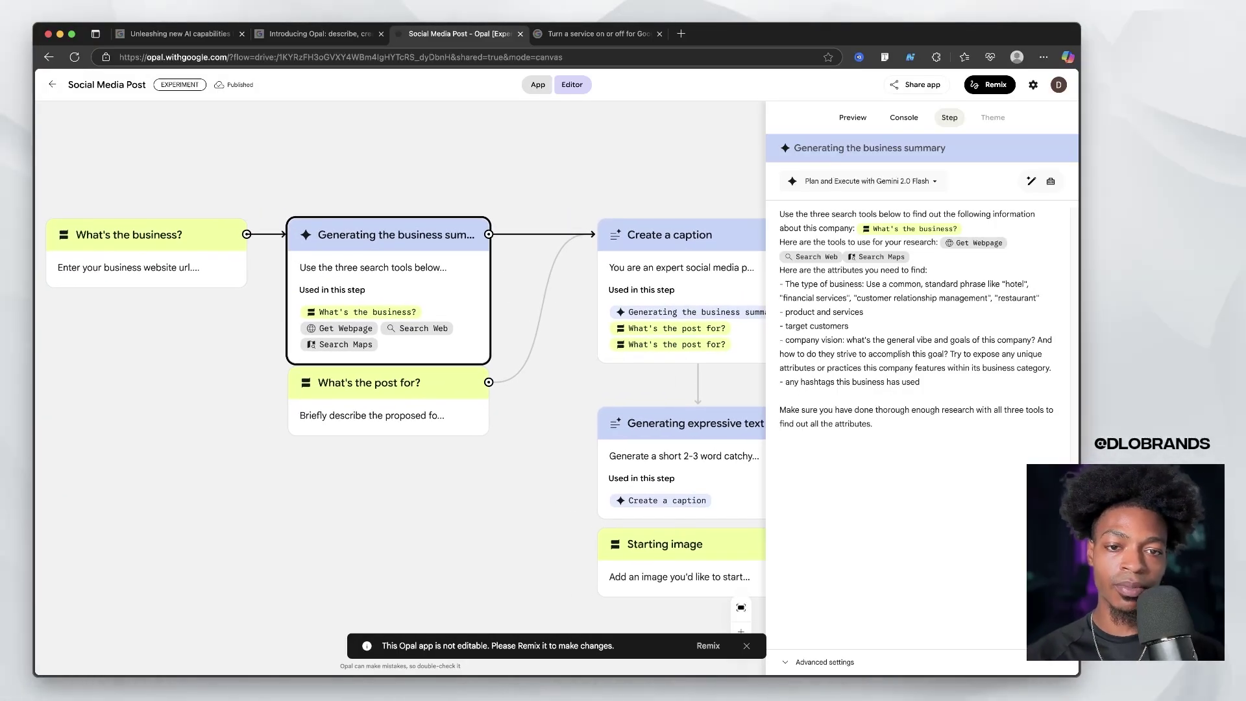
Inspect the Starting image step and how it feeds the rest of the Social Media Post workflow
scroll(400, 388, "down", 2)
scroll(400, 388, "right", 5)
left_click(482, 505)
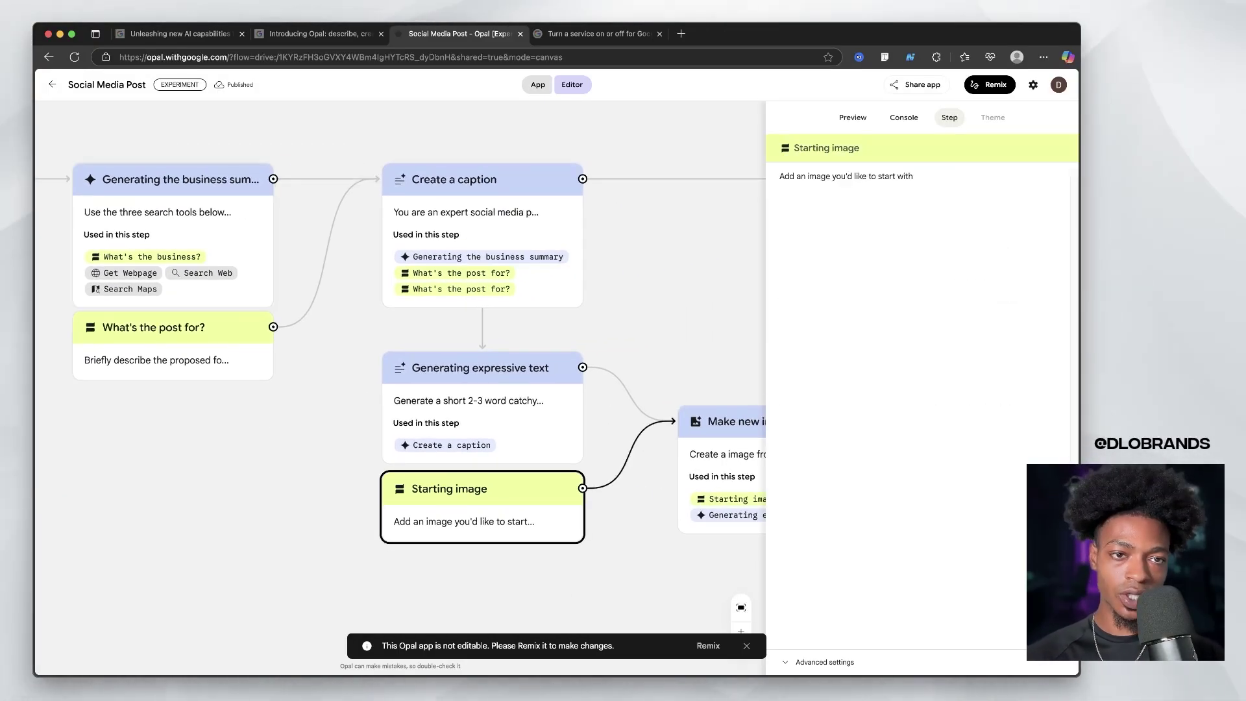
scroll(401, 357, "right", 2)
scroll(401, 357, "up", 1)
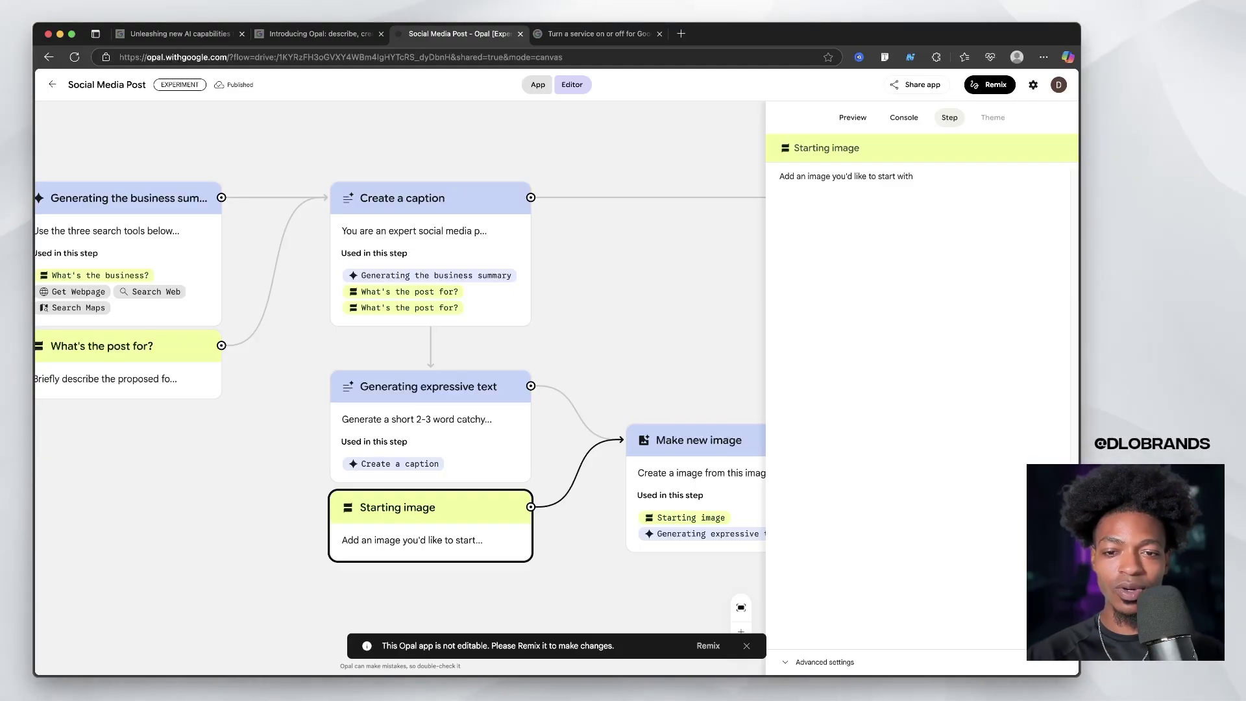
scroll(400, 390, "down", 3)
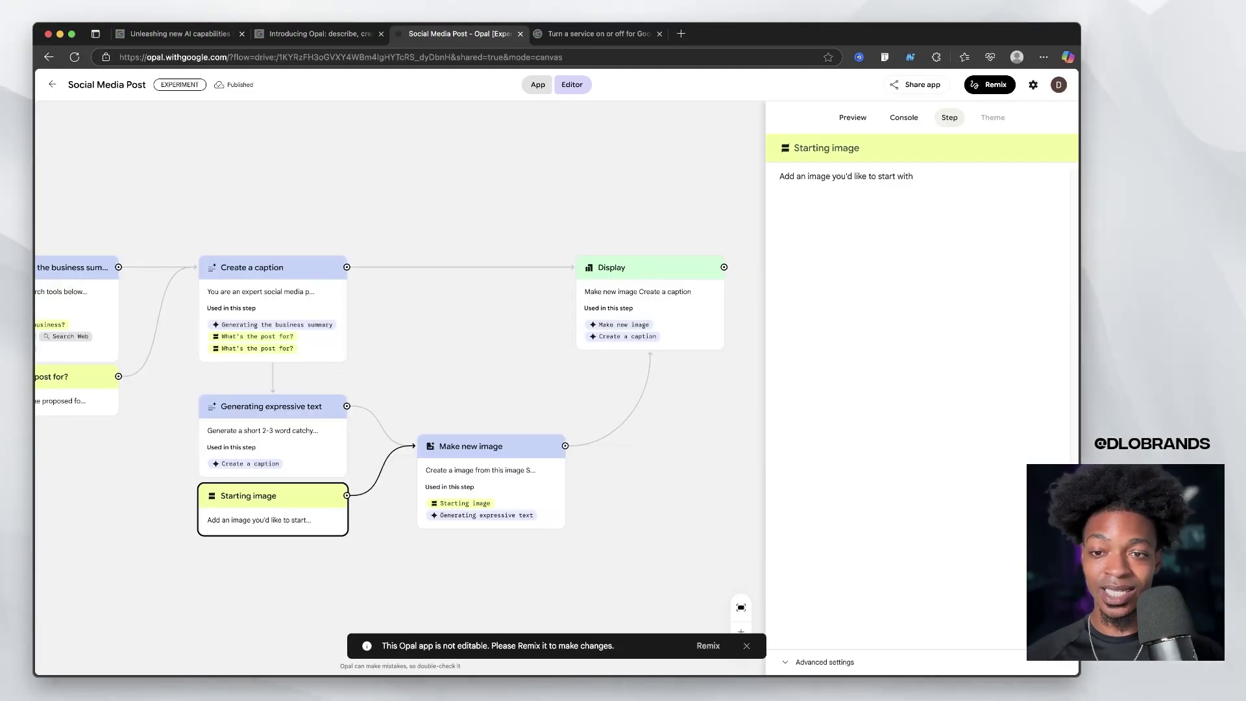
scroll(401, 390, "left", 1)
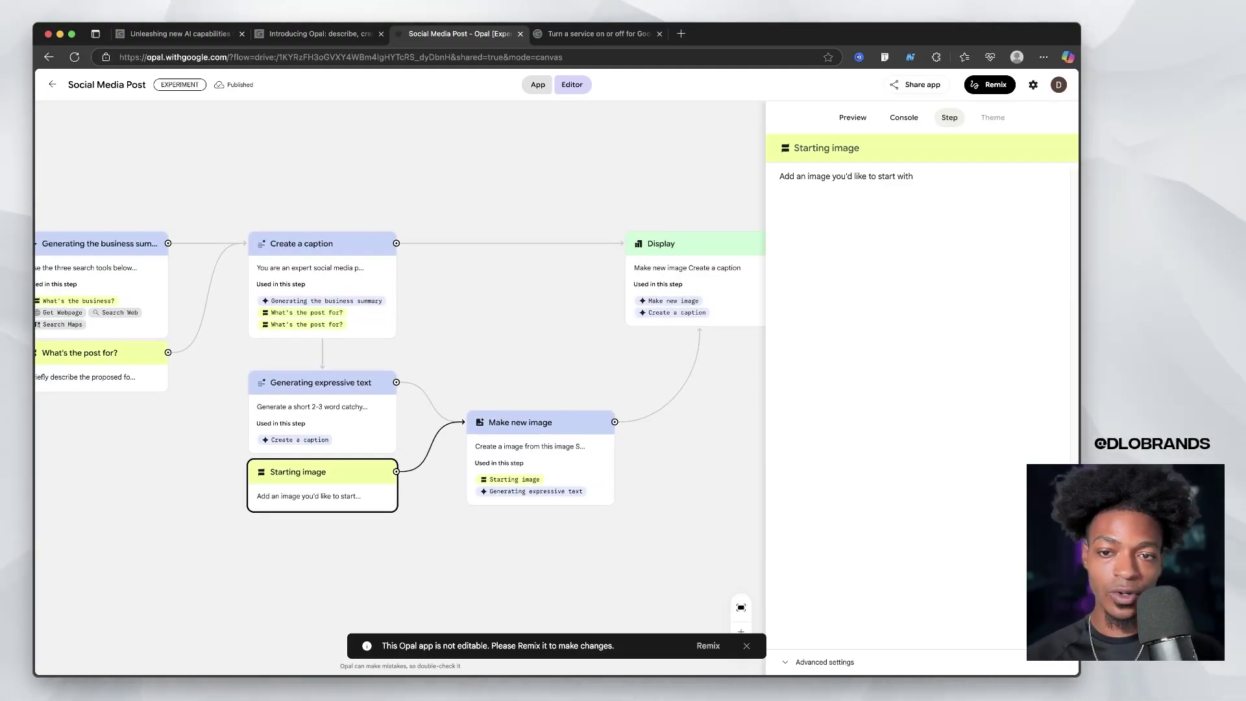
Review the Create a caption, Generating expressive text, Make new image and Display steps of the workflow
left_click(322, 267)
left_click(323, 408)
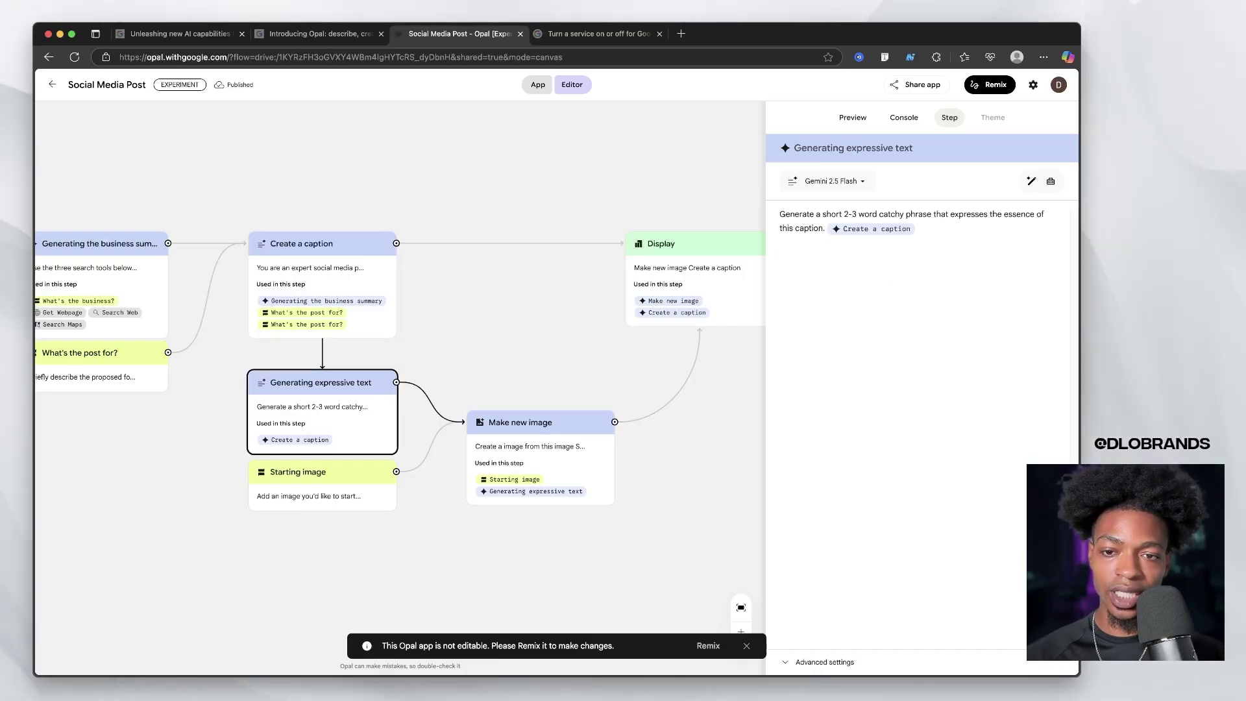
left_click(541, 447)
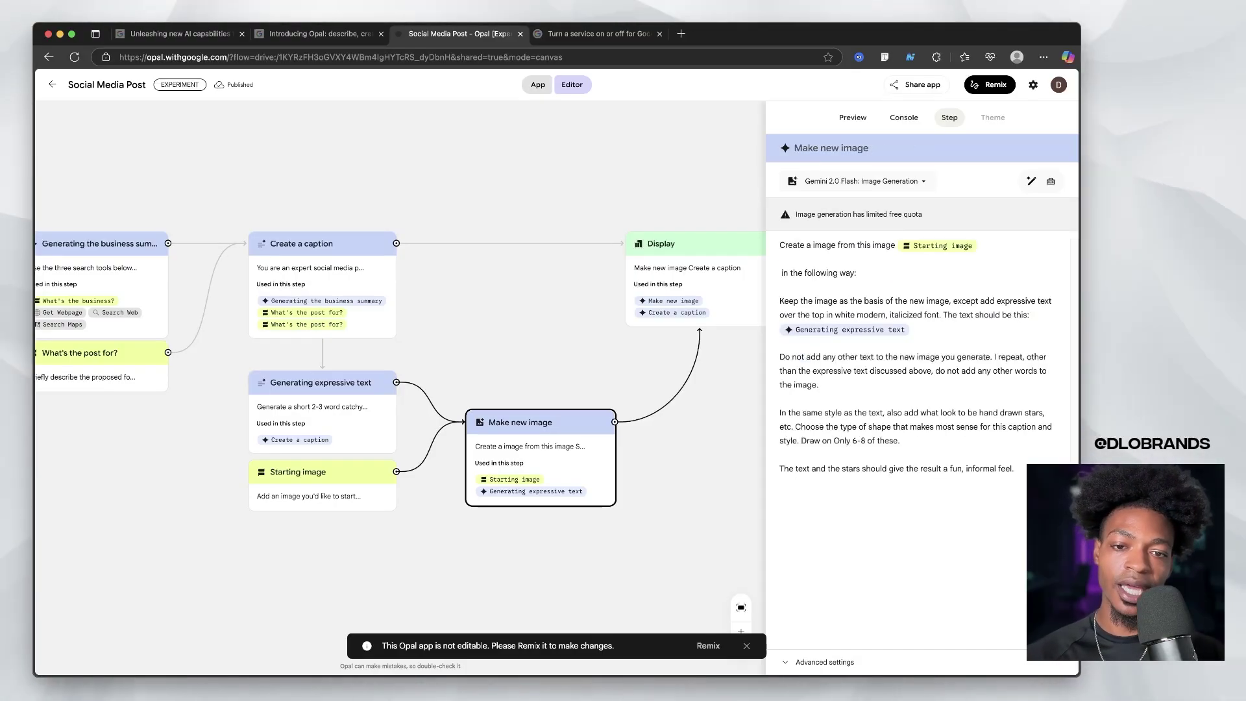
scroll(541, 447, "right", 1)
scroll(540, 447, "right", 1)
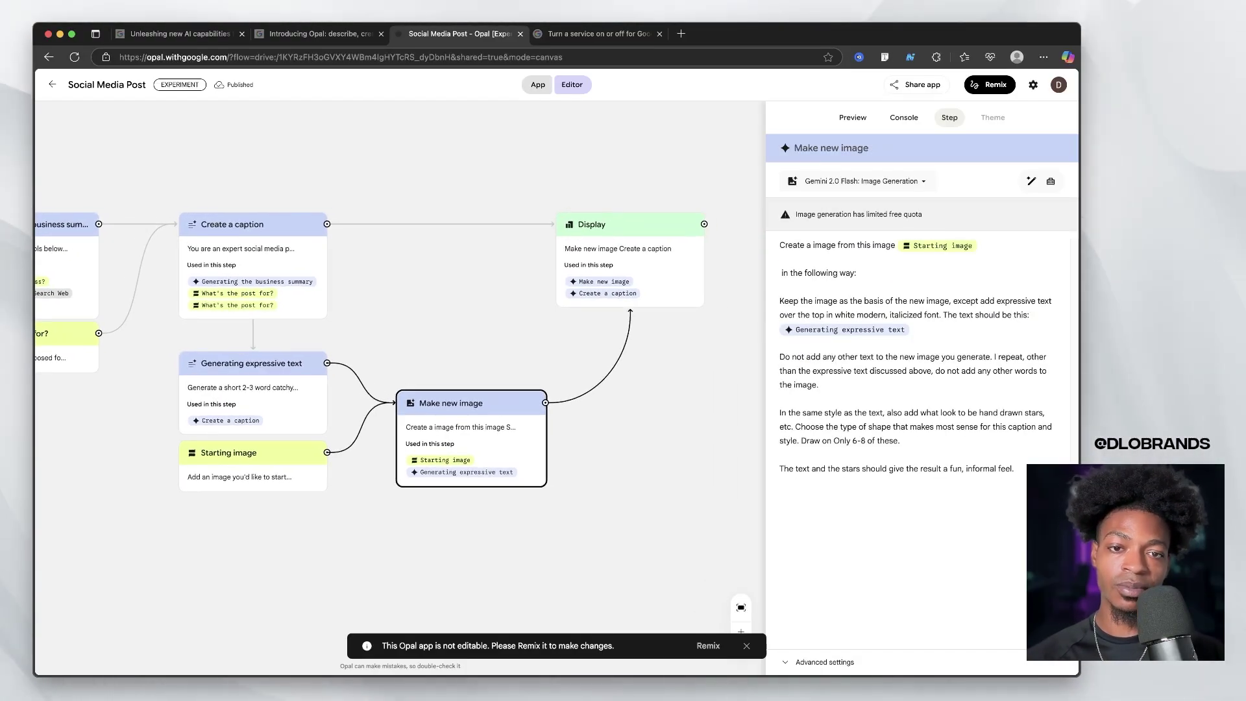
left_click(629, 259)
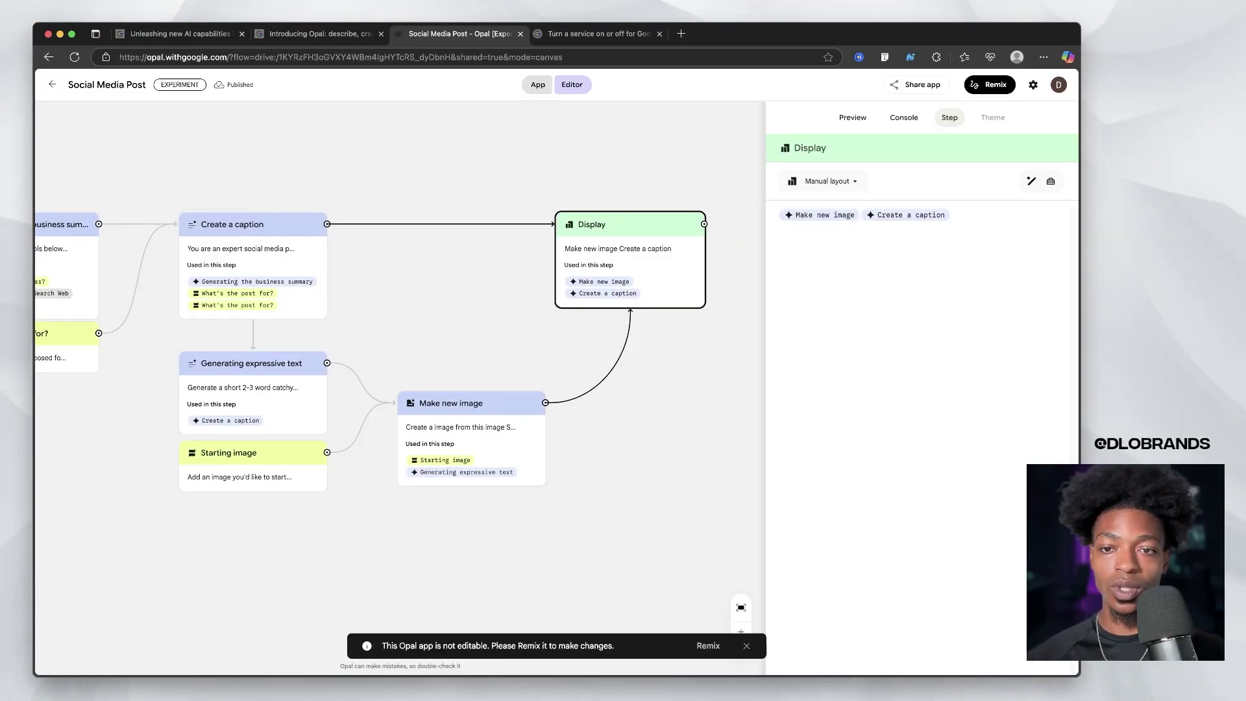
Run the Social Media Post app and submit theviewsagency.com/ as the business website
scroll(400, 351, "left", 7)
scroll(401, 351, "right", 1)
left_click(538, 85)
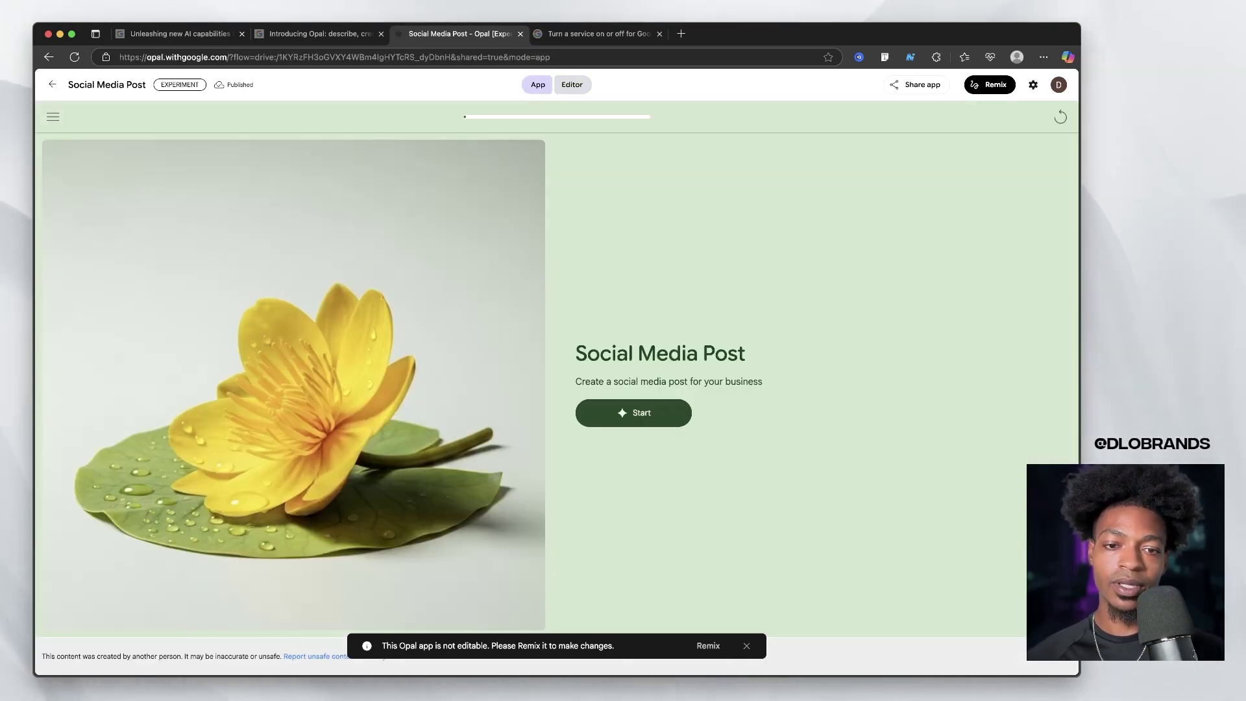
left_click(634, 412)
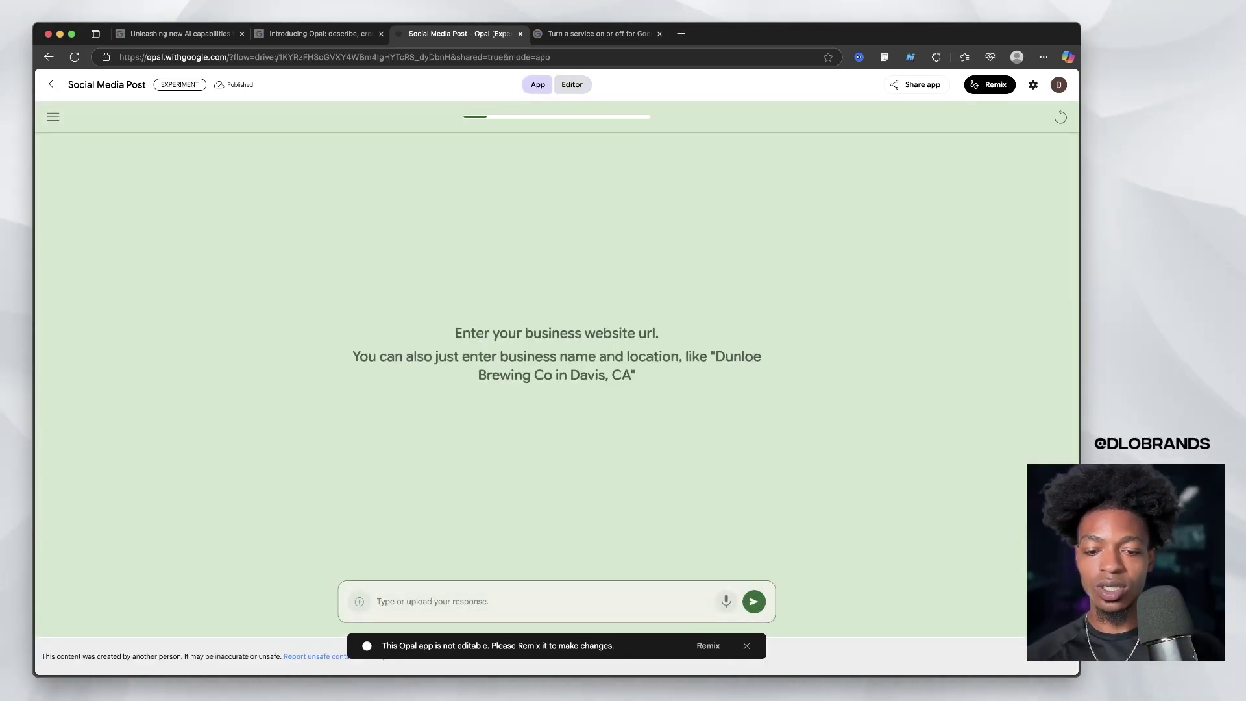
type("theviewsagency.com/")
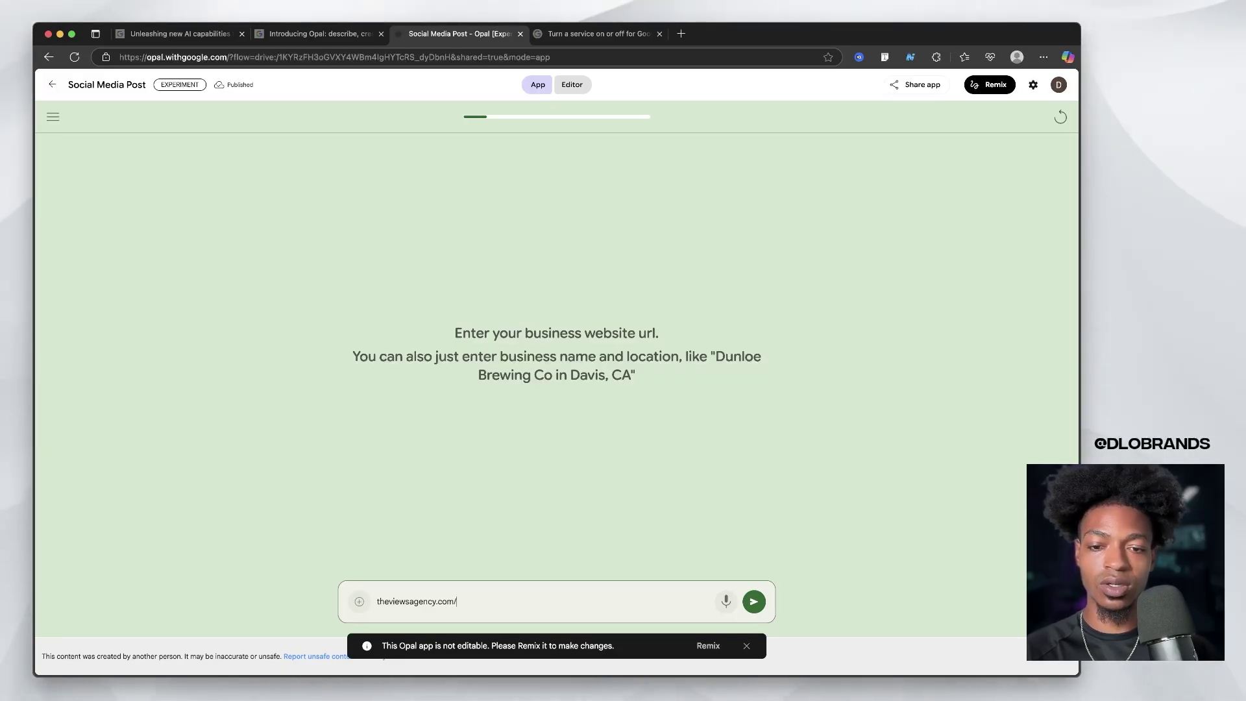
key("Return")
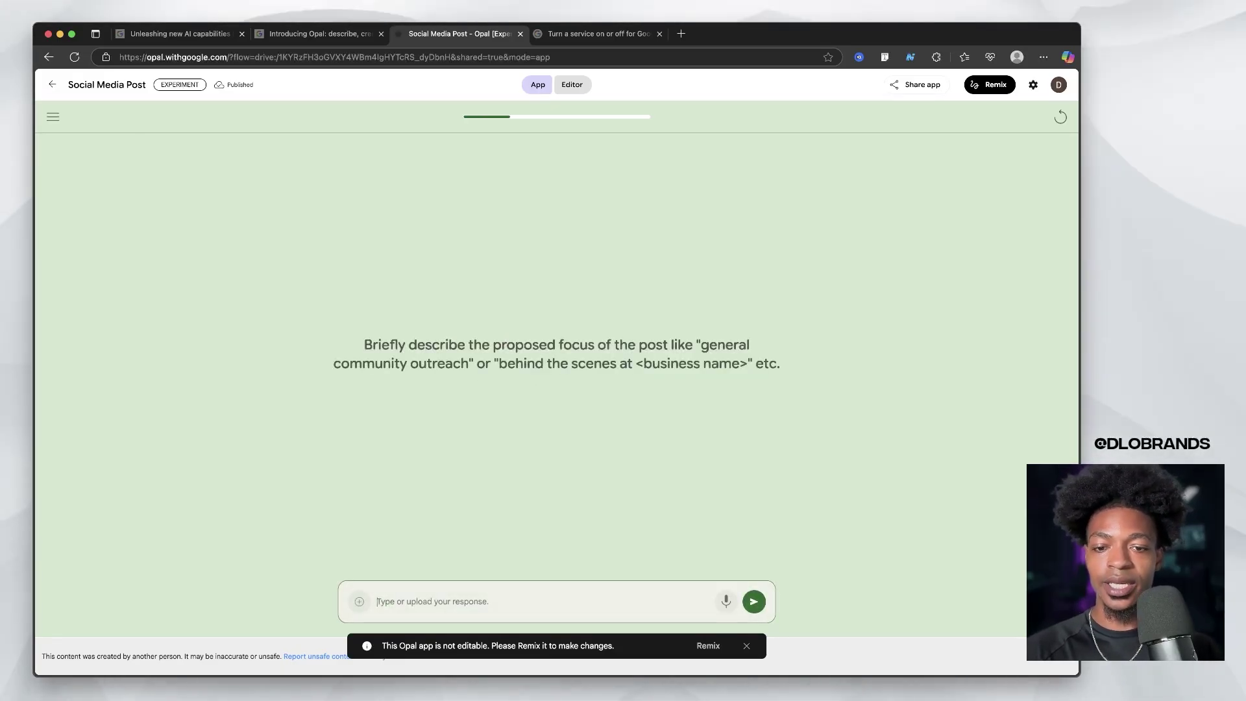
Submit a promotion for digital design services as the proposed focus of the post
type("Promotion fo")
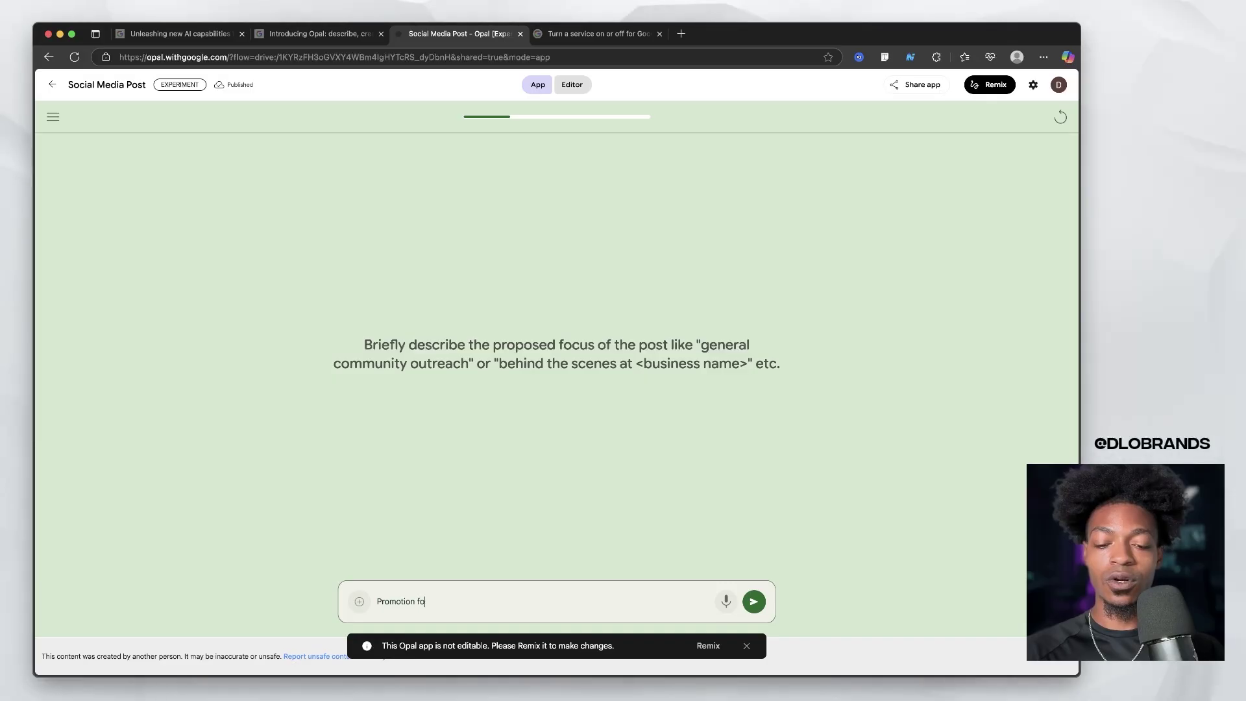
type("r Digital Des")
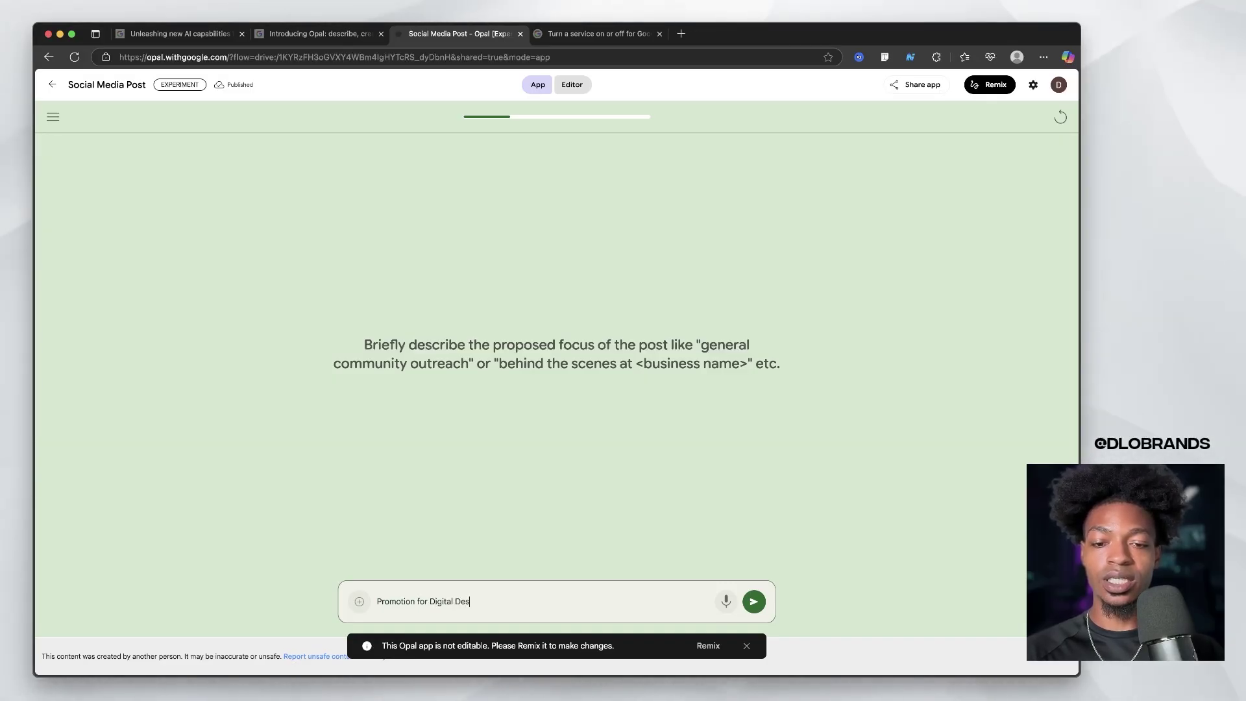
type("gin Serv")
key("Return")
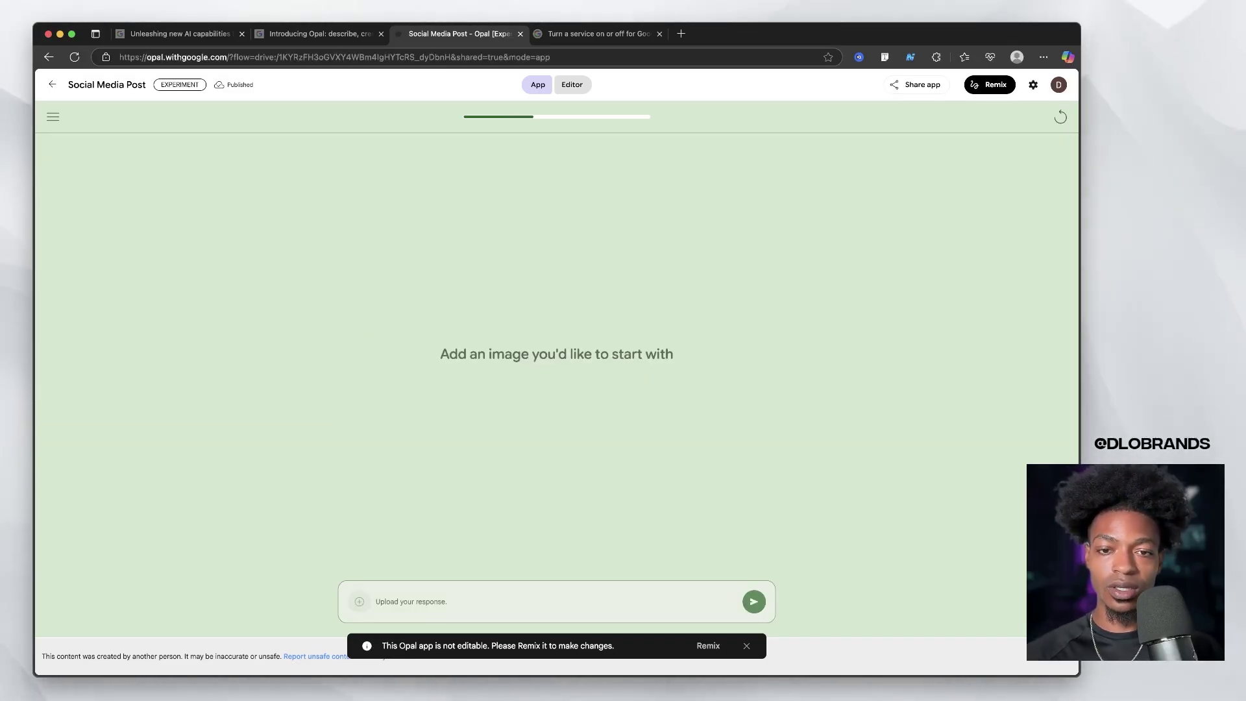
Upload the black Services graphic from the device as the starting image and submit it to generate the post
left_click(360, 602)
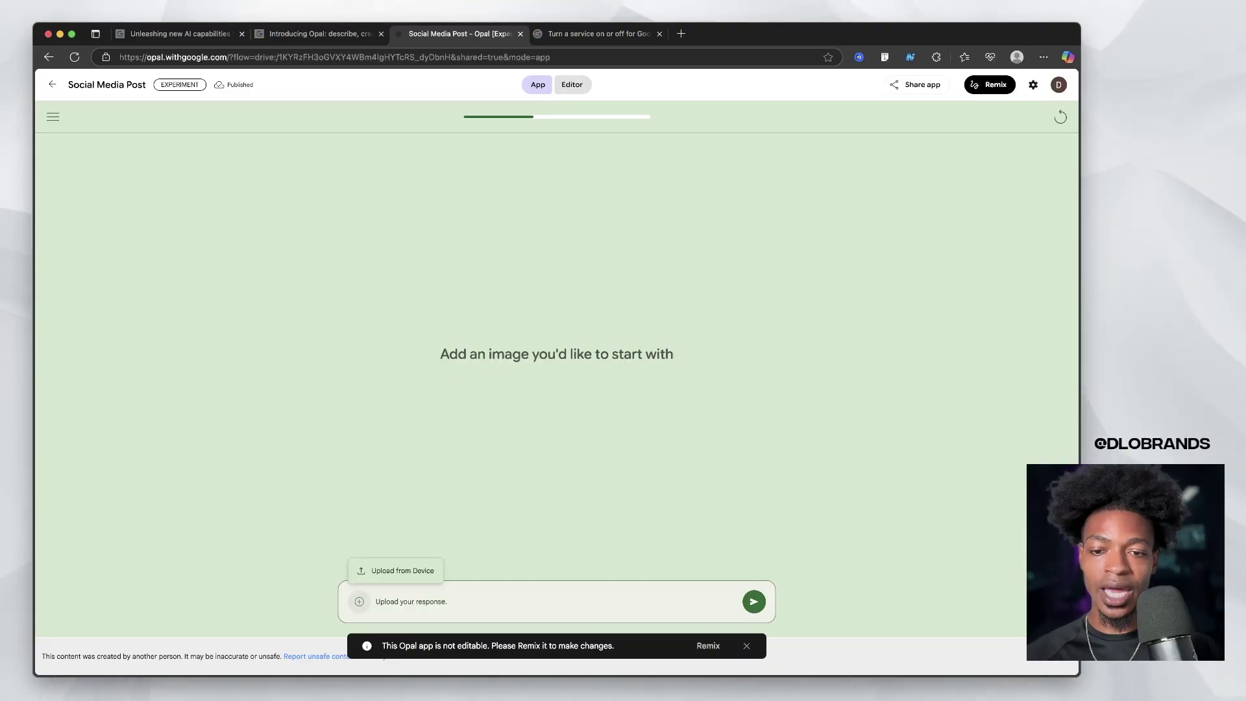
left_click(396, 572)
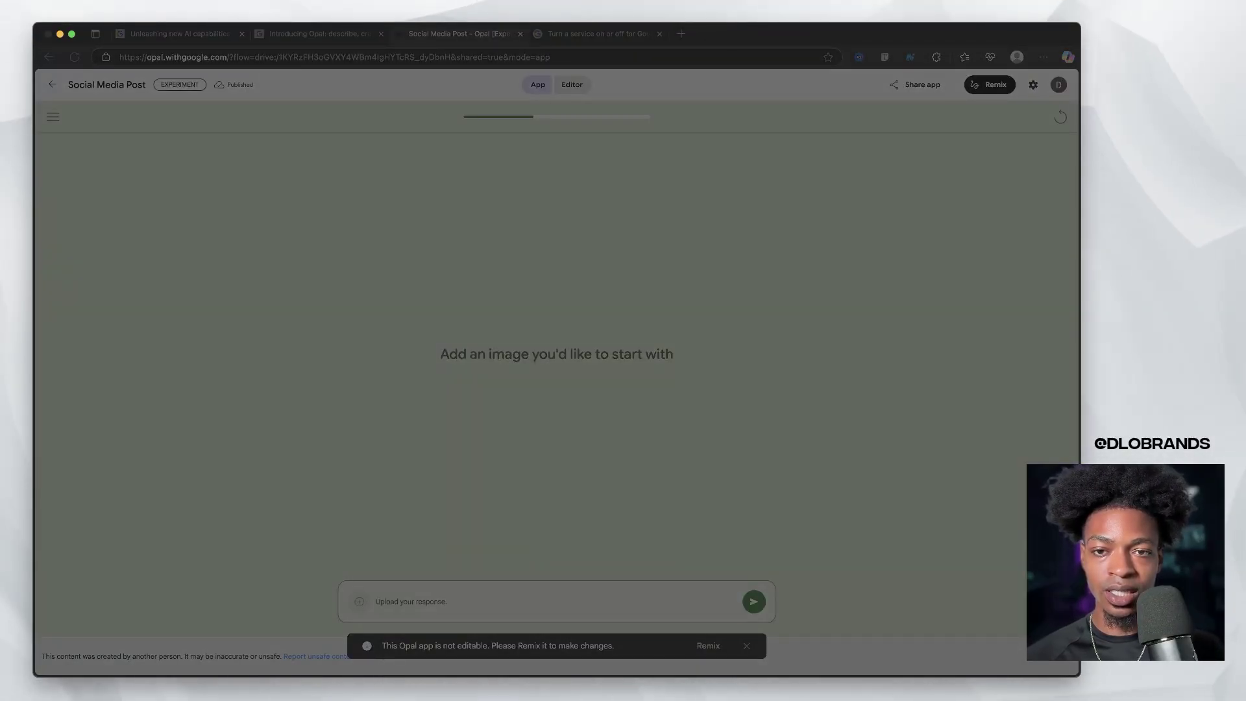
key("Return")
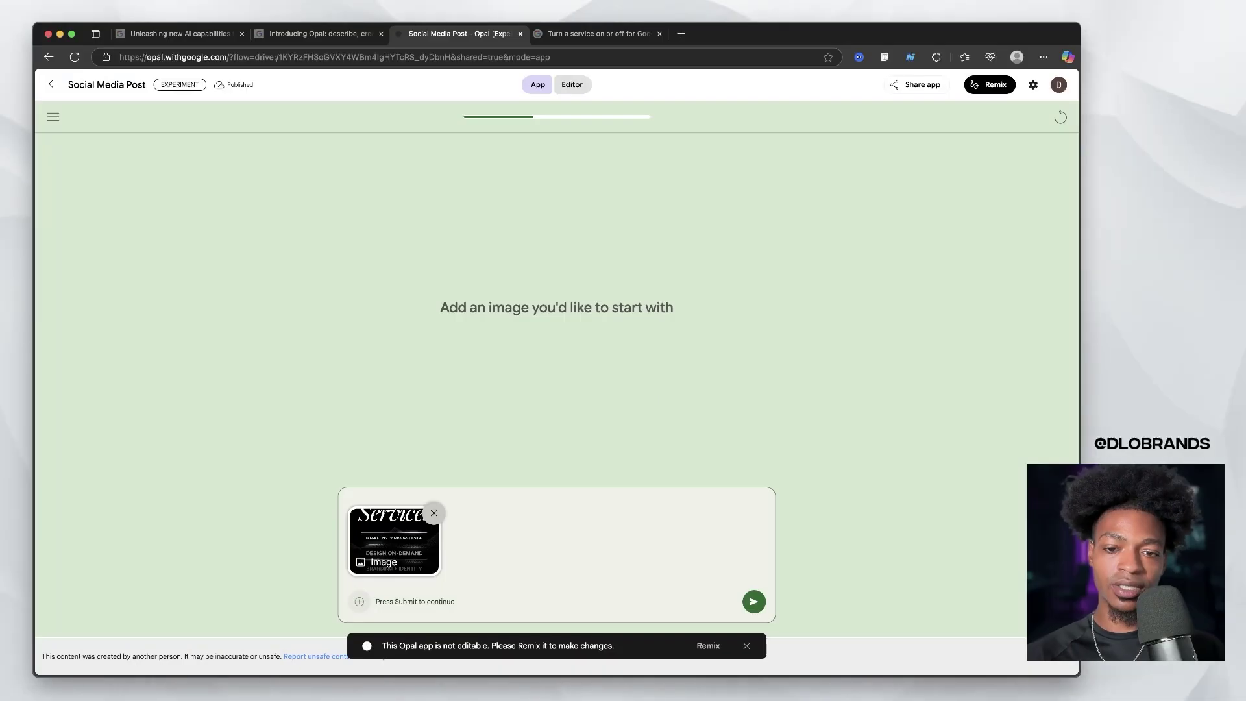
left_click(754, 602)
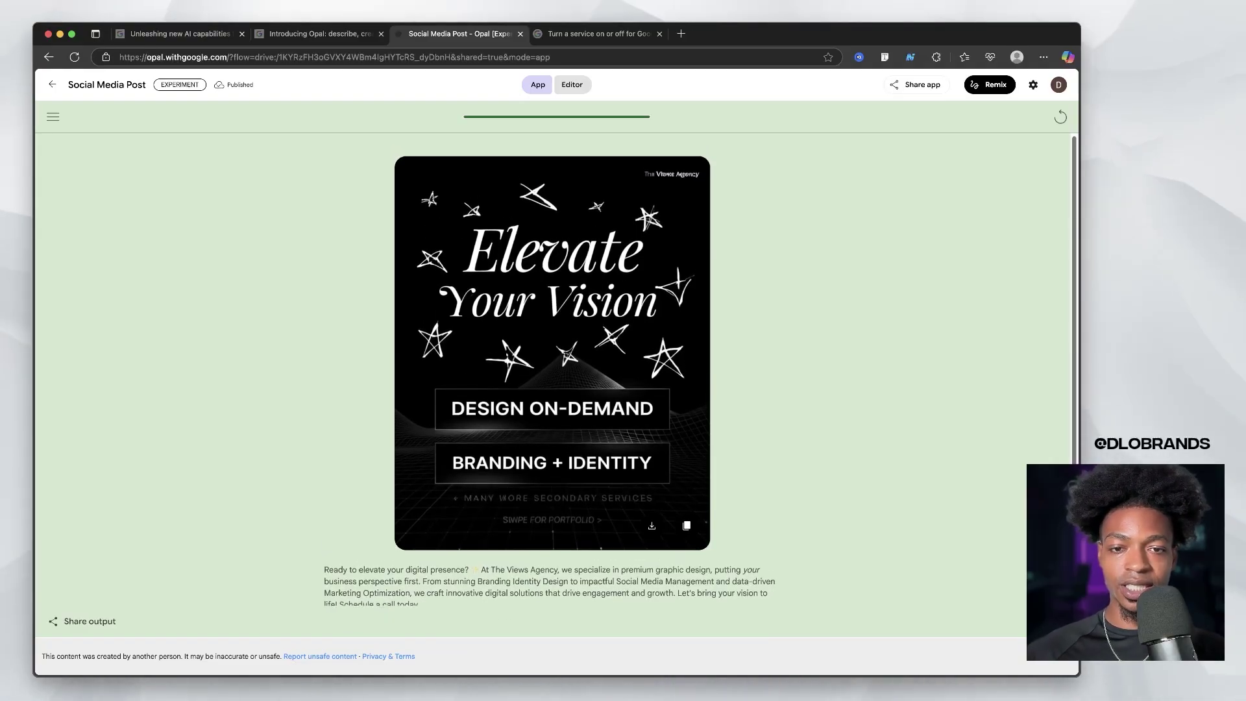
Review the generated post, comparing the new image's text and design with the caption and hashtags below it
scroll(552, 370, "down", 1)
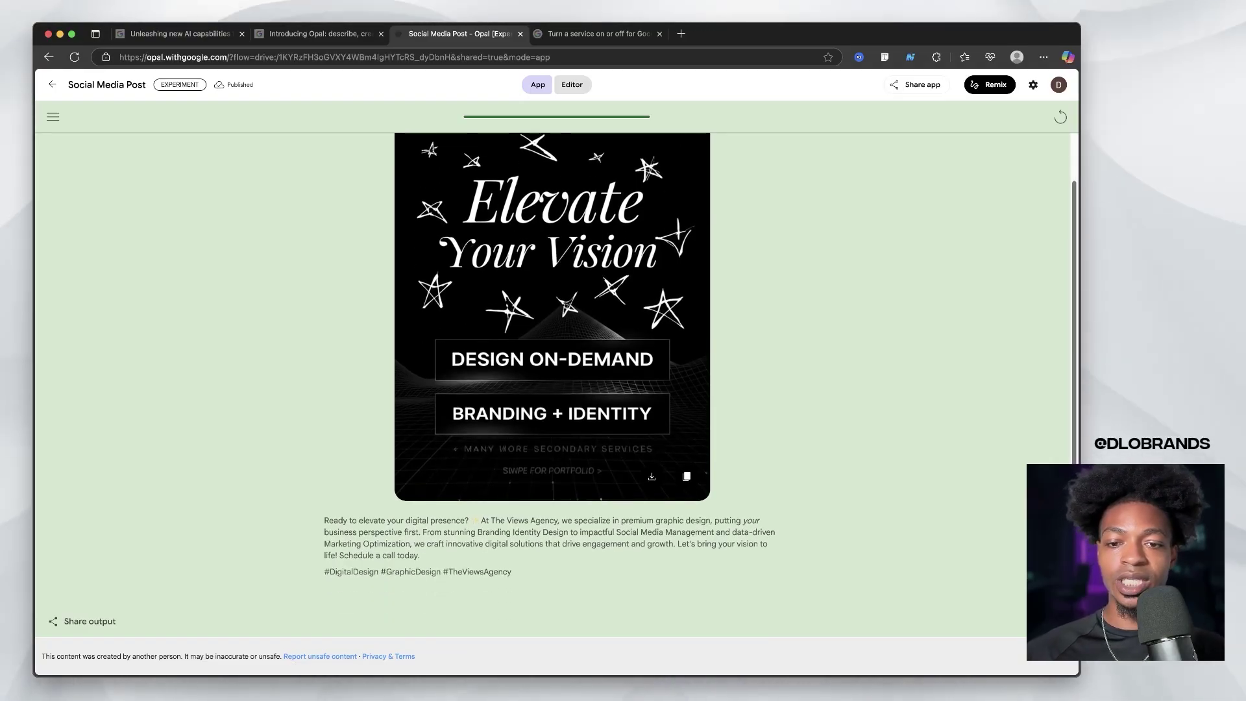
scroll(552, 370, "up", 1)
scroll(552, 370, "down", 1)
scroll(552, 370, "down", 1)
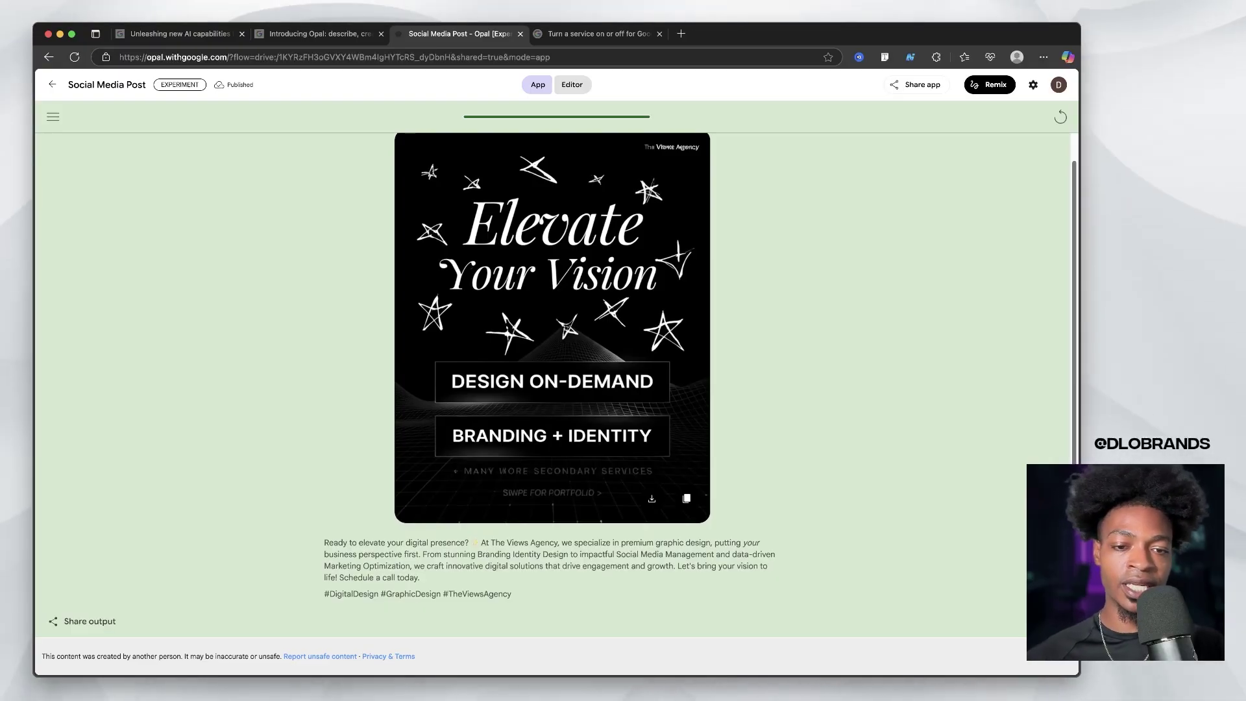
scroll(552, 370, "up", 1)
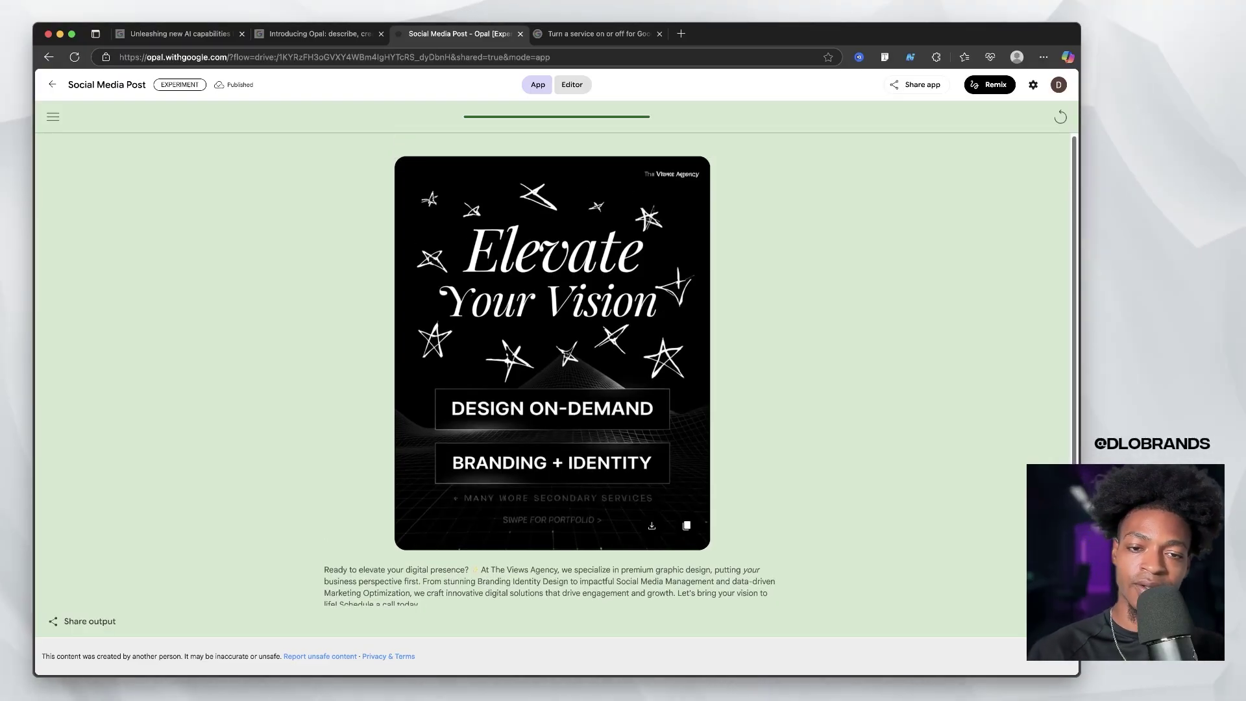
scroll(552, 370, "down", 1)
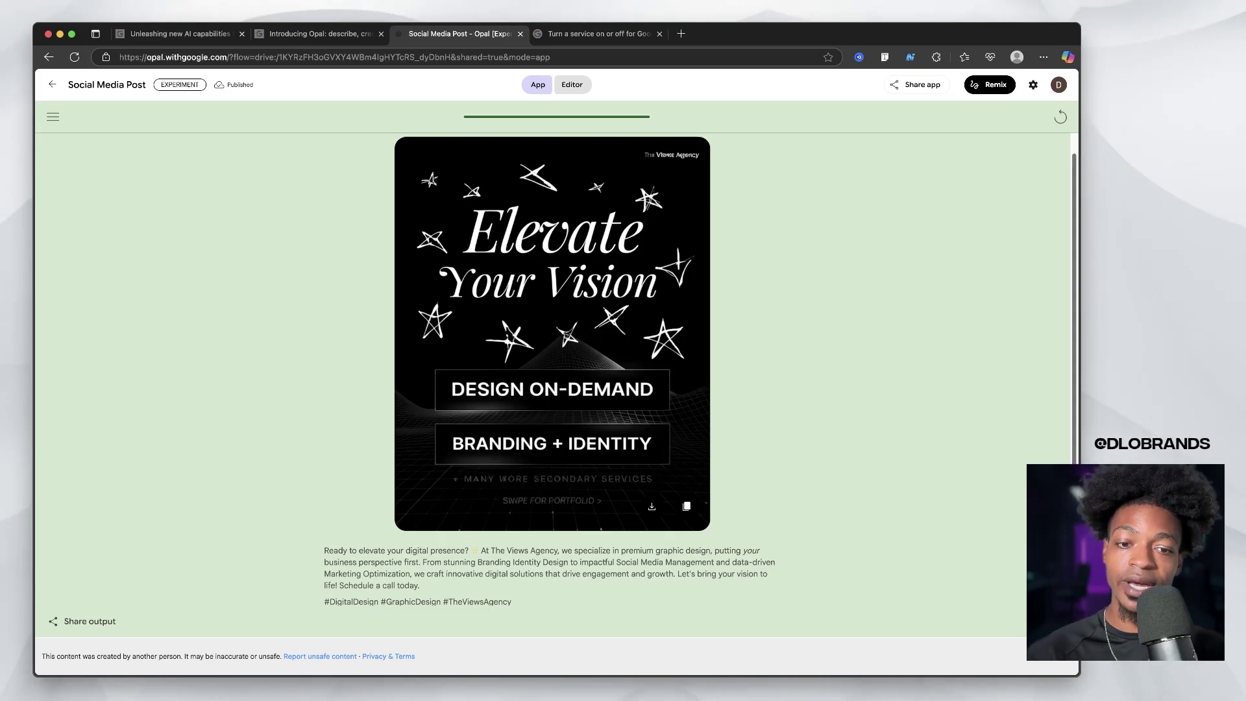
scroll(552, 337, "down", 1)
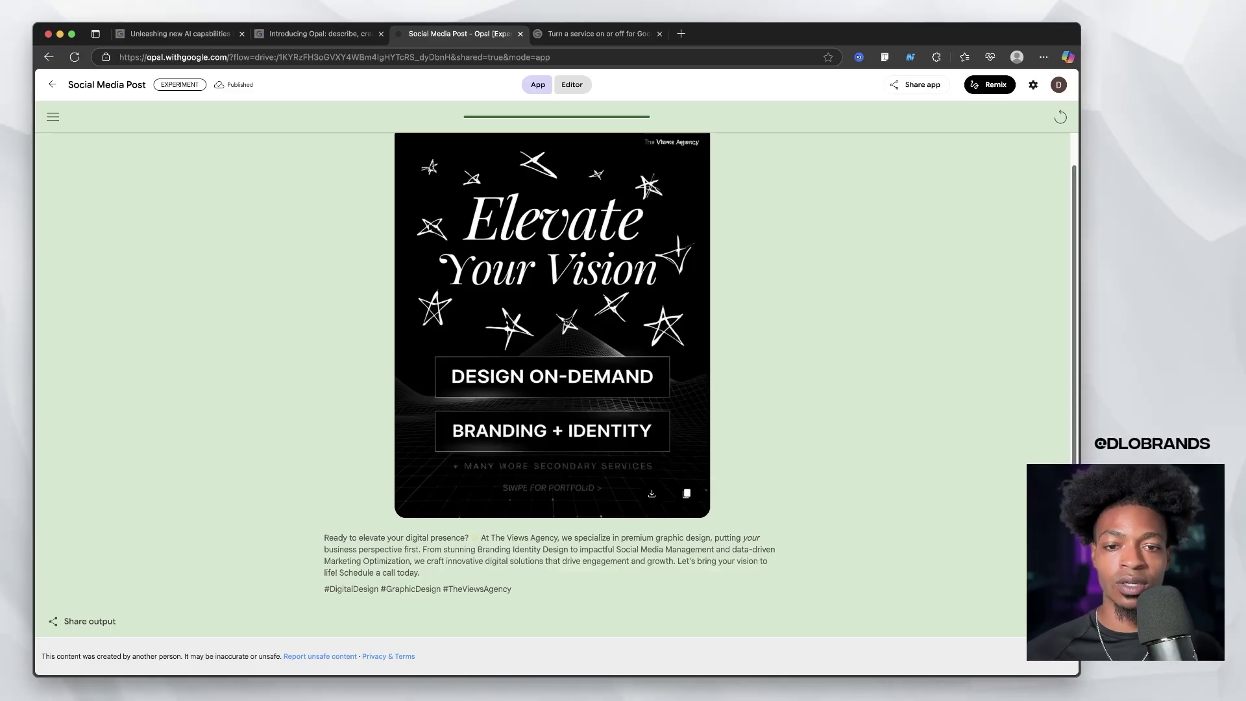
scroll(552, 337, "up", 2)
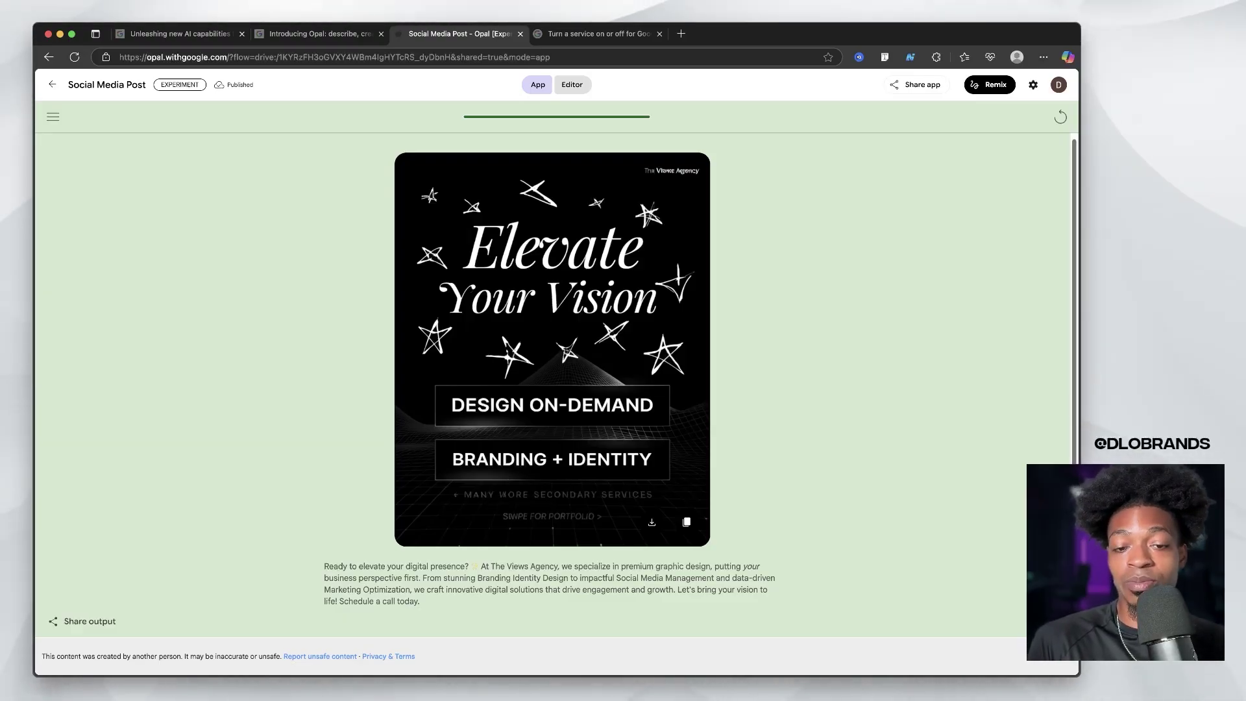
scroll(552, 357, "down", 1)
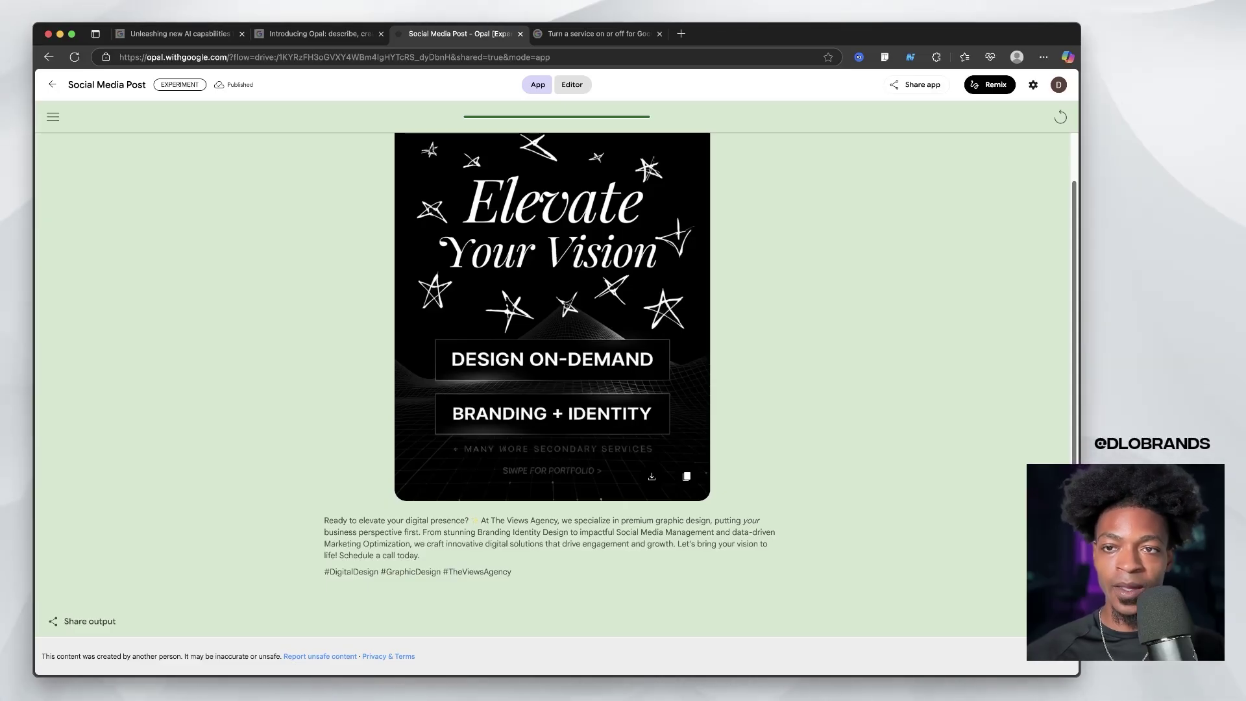
scroll(552, 363, "up", 1)
scroll(552, 364, "down", 1)
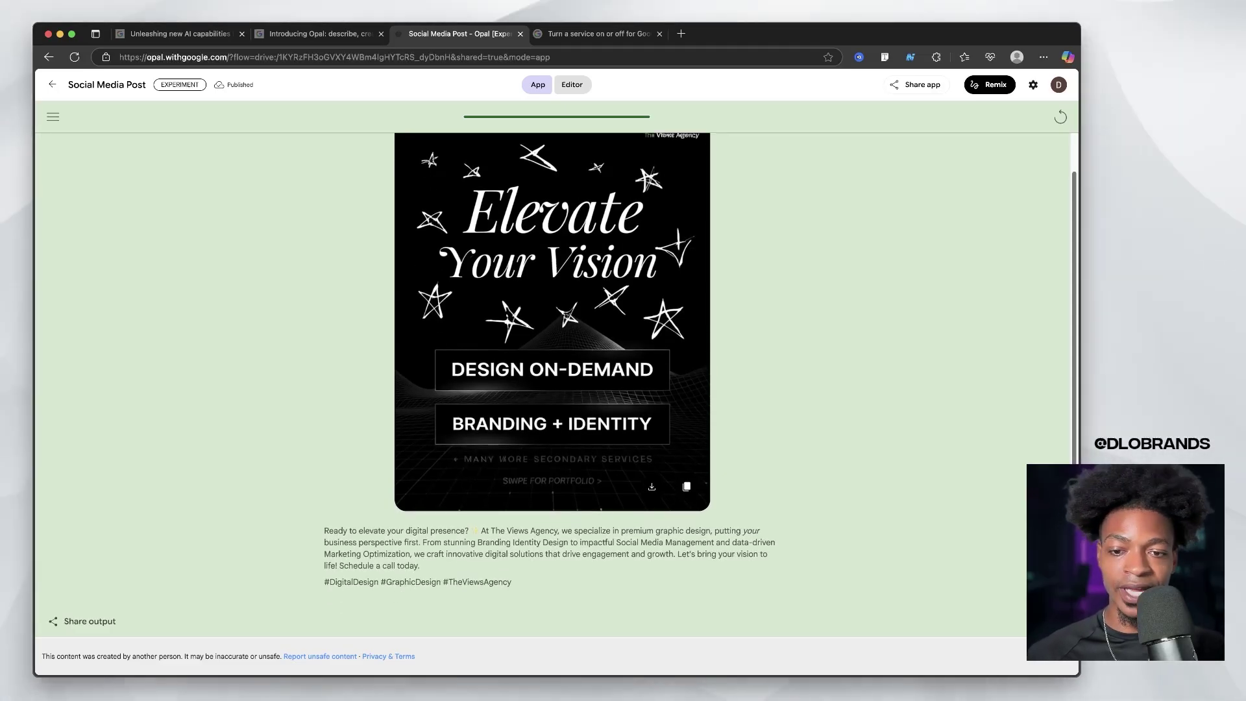
left_click_drag(324, 530, 512, 582)
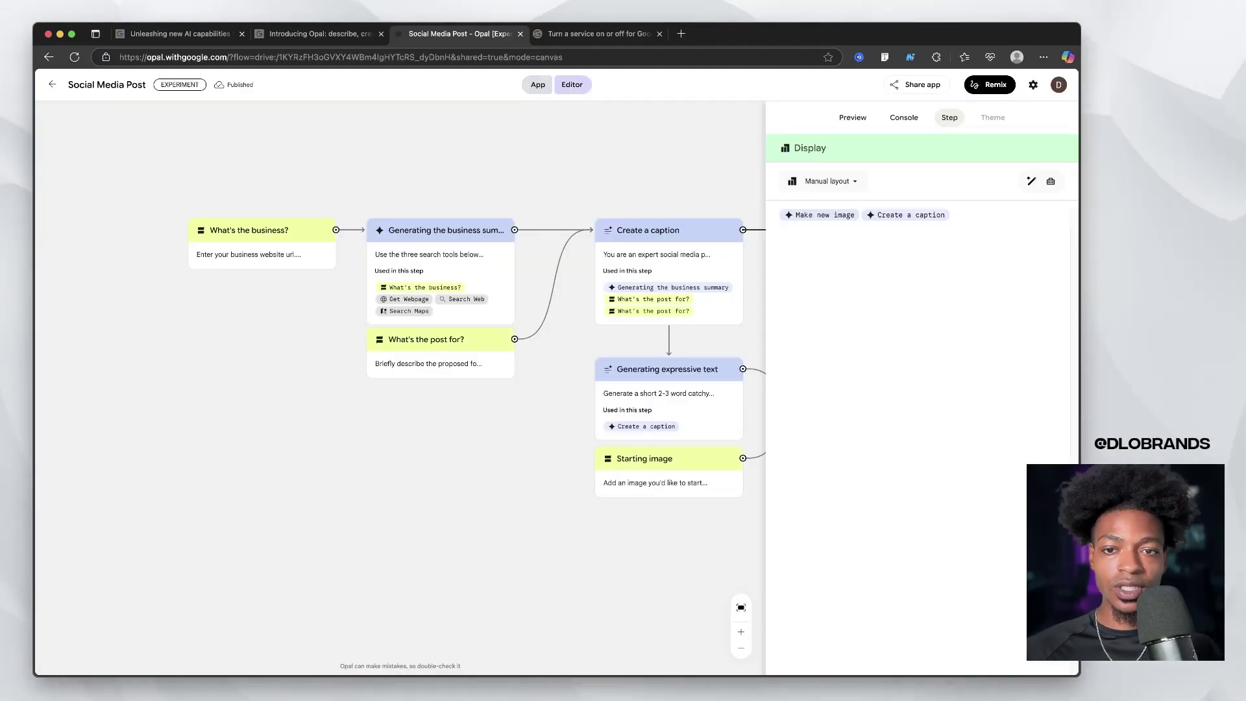
Return to the workflow editor and retrace how the business summary, caption, expressive text and new image steps lead to Display
left_click(441, 259)
scroll(441, 273, "right", 3)
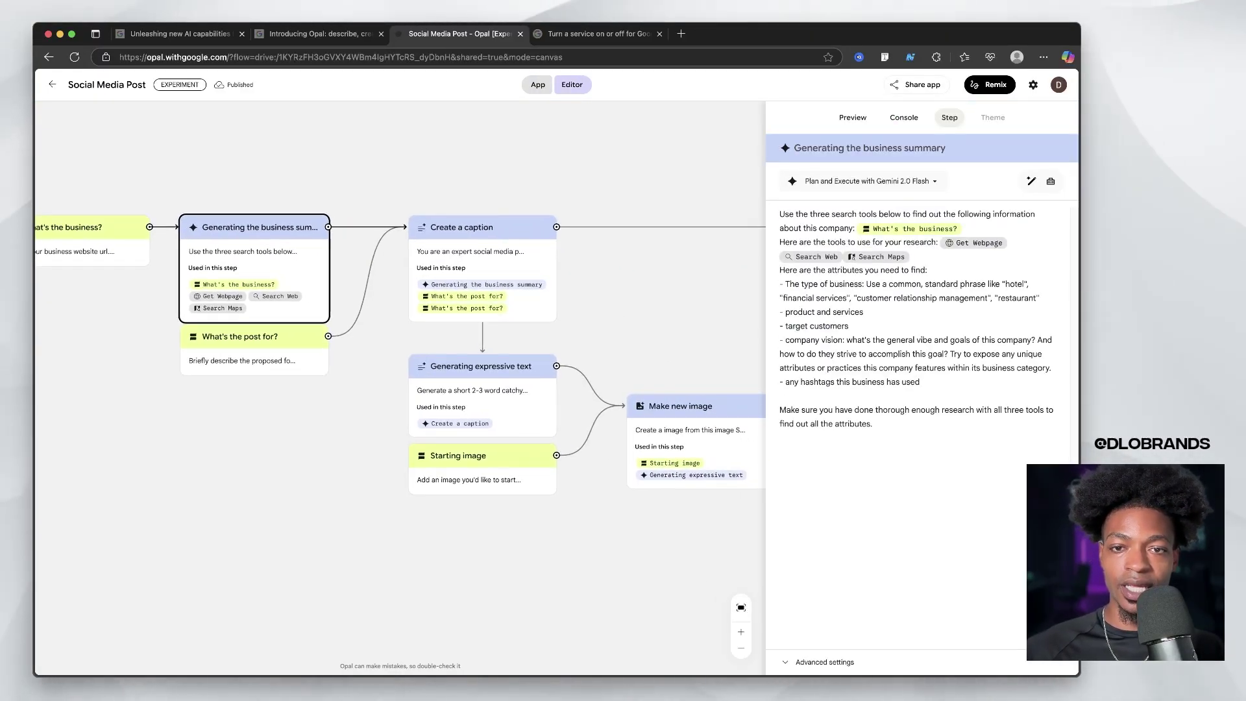
left_click(482, 260)
left_click_drag(603, 324, 547, 342)
left_click(427, 408)
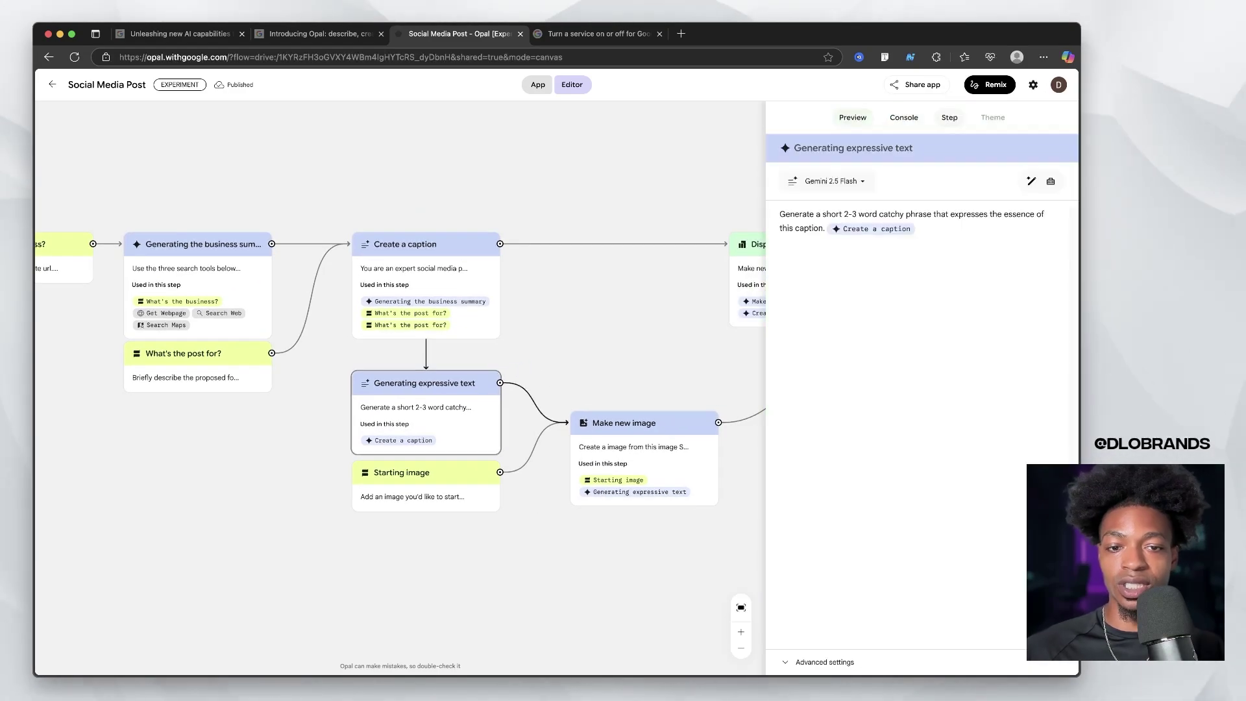
left_click(645, 455)
scroll(645, 454, "right", 3)
left_click(621, 335)
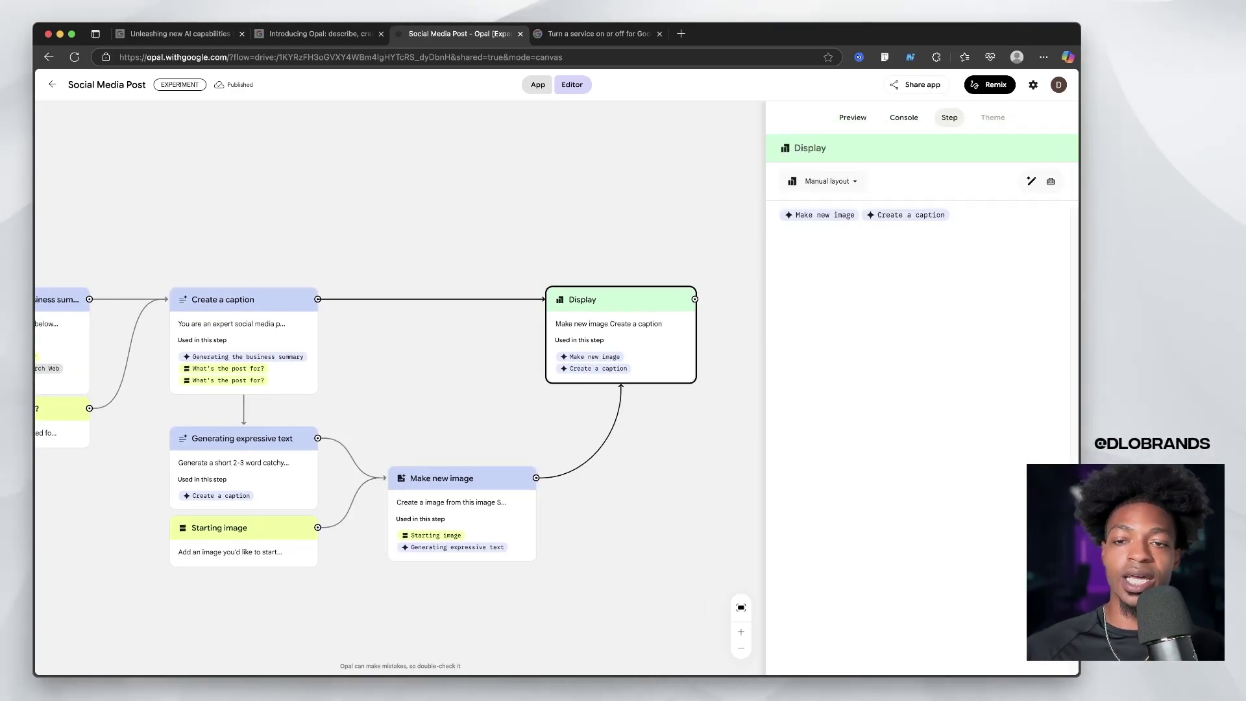
scroll(400, 390, "left", 3)
left_click(188, 298)
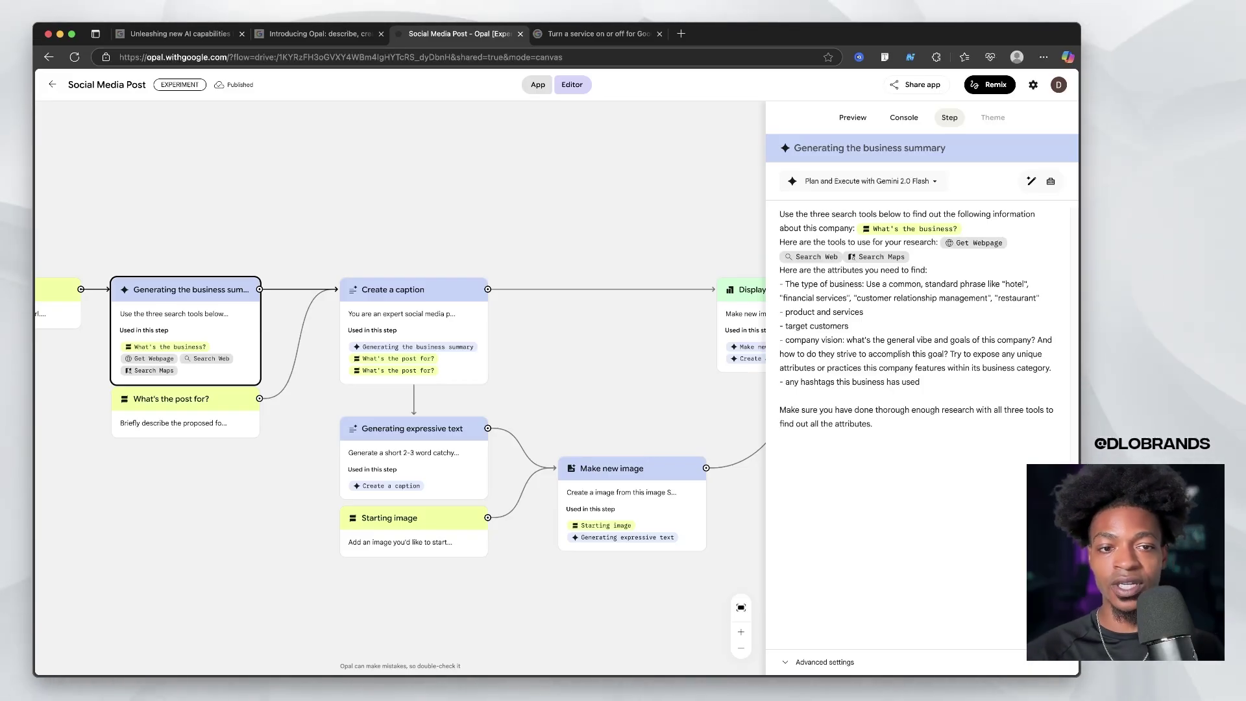
left_click(414, 292)
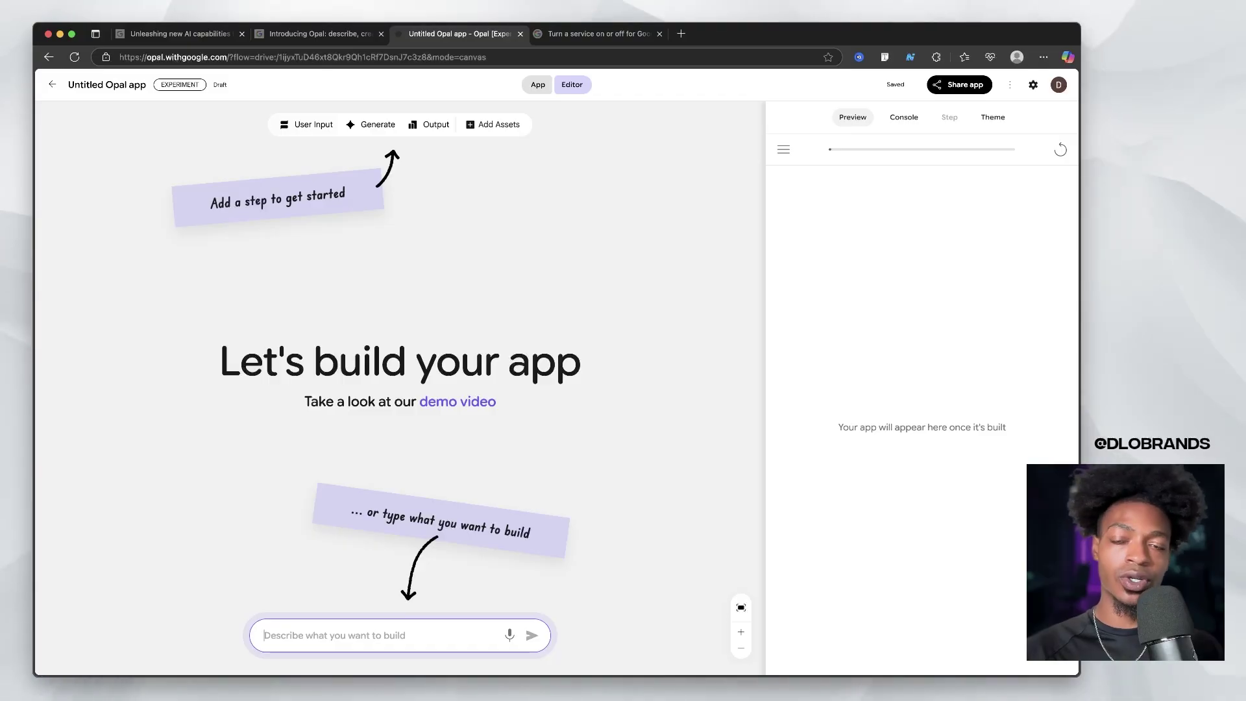
In a new blank Opal app, add User Input, Generate and Output steps and connect them in that order
left_click(307, 125)
left_click_drag(401, 364, 225, 352)
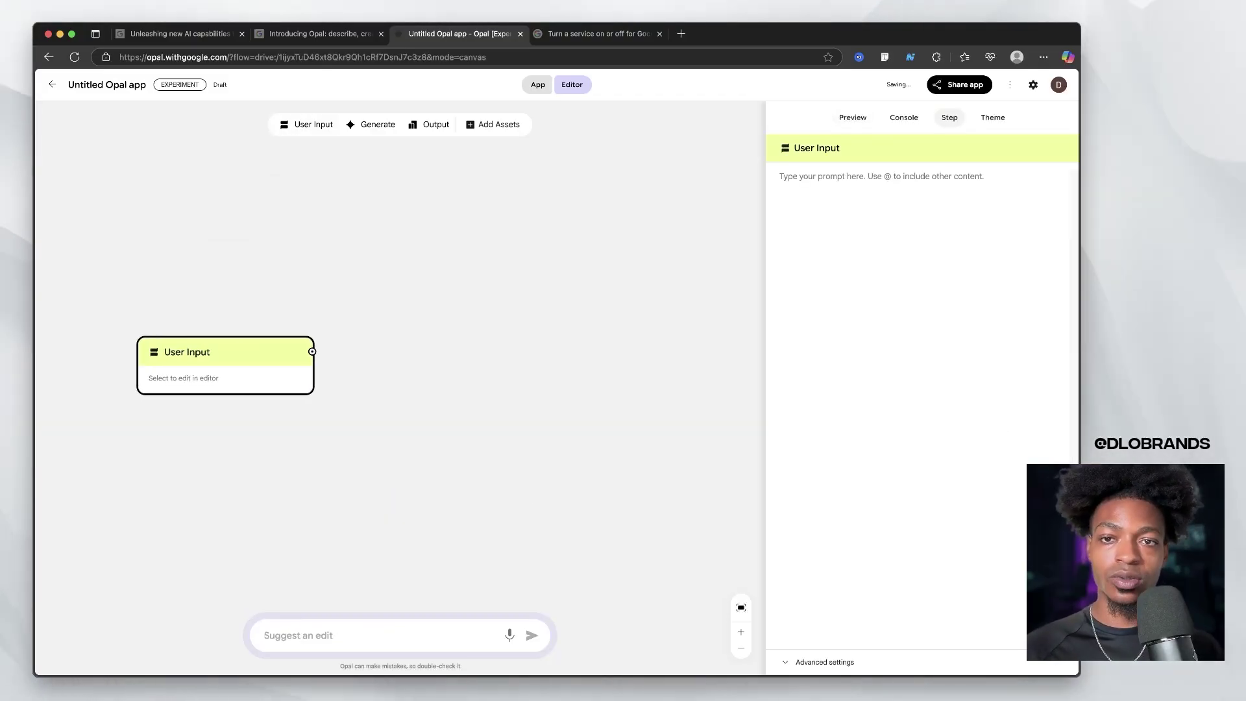
left_click(371, 125)
left_click_drag(412, 364, 518, 364)
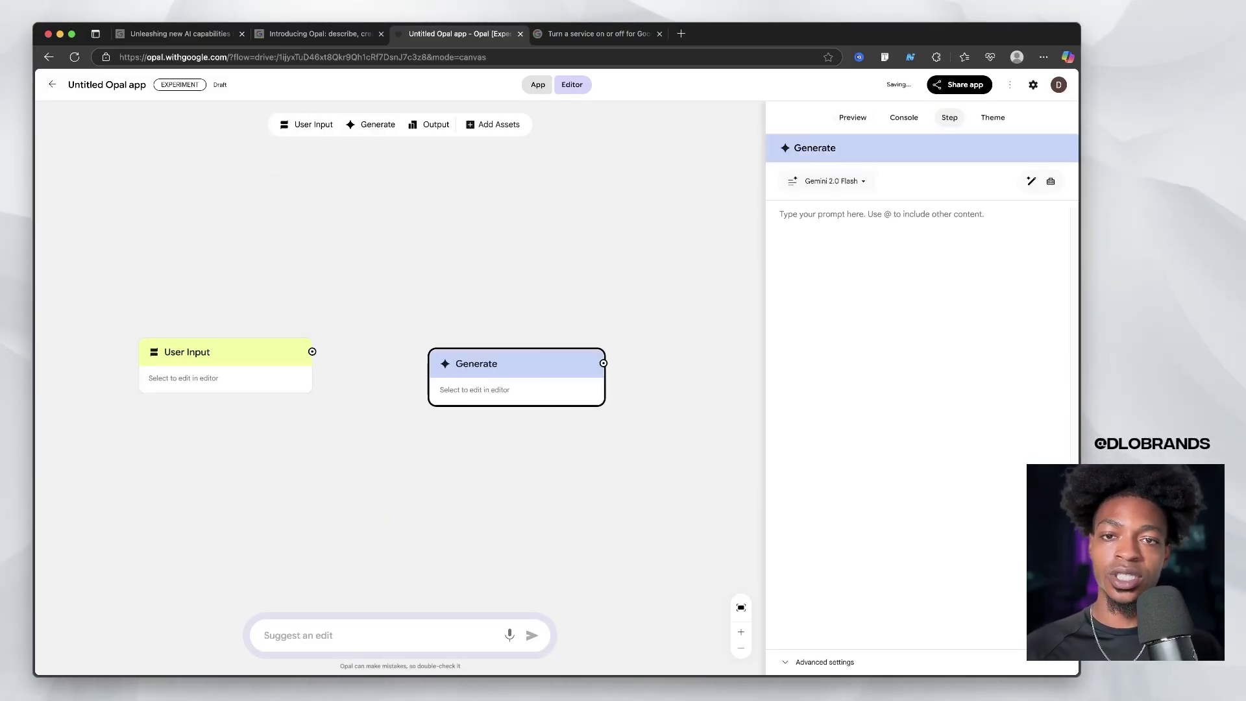
left_click(429, 125)
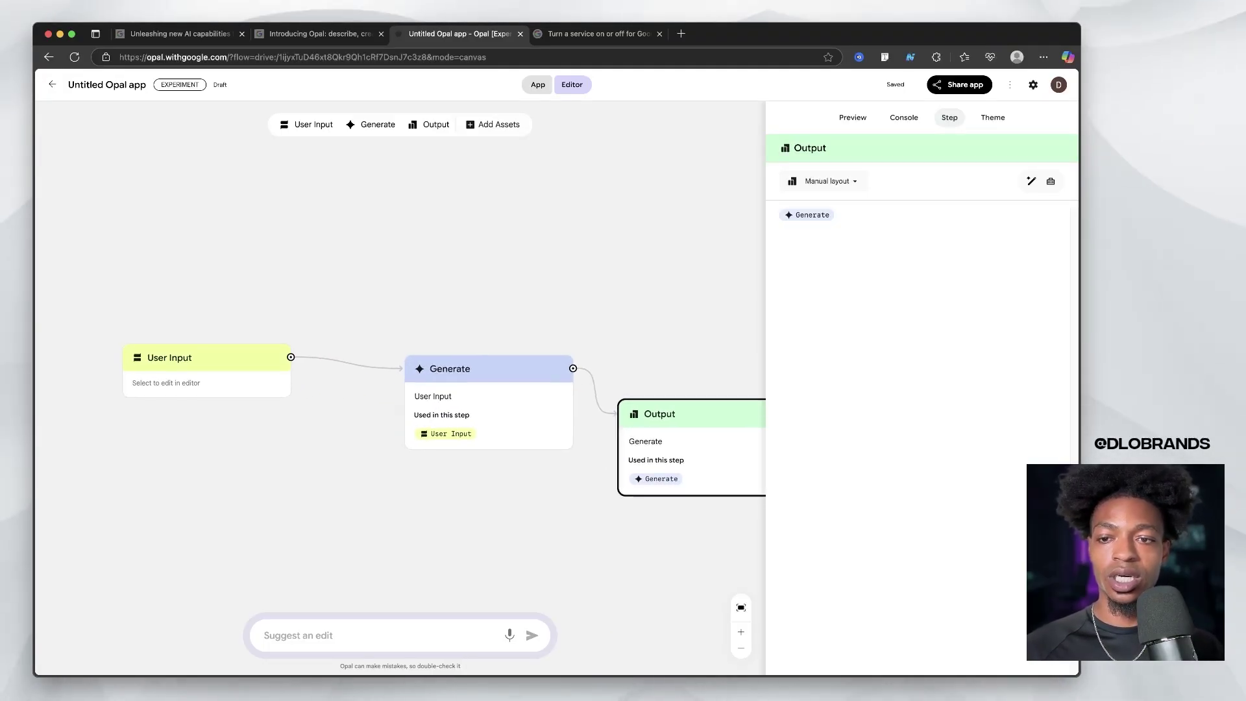
Delete the User Input, Generate and Output steps to clear the canvas
left_click(207, 358)
key("BackSpace")
left_click(488, 369)
key("BackSpace")
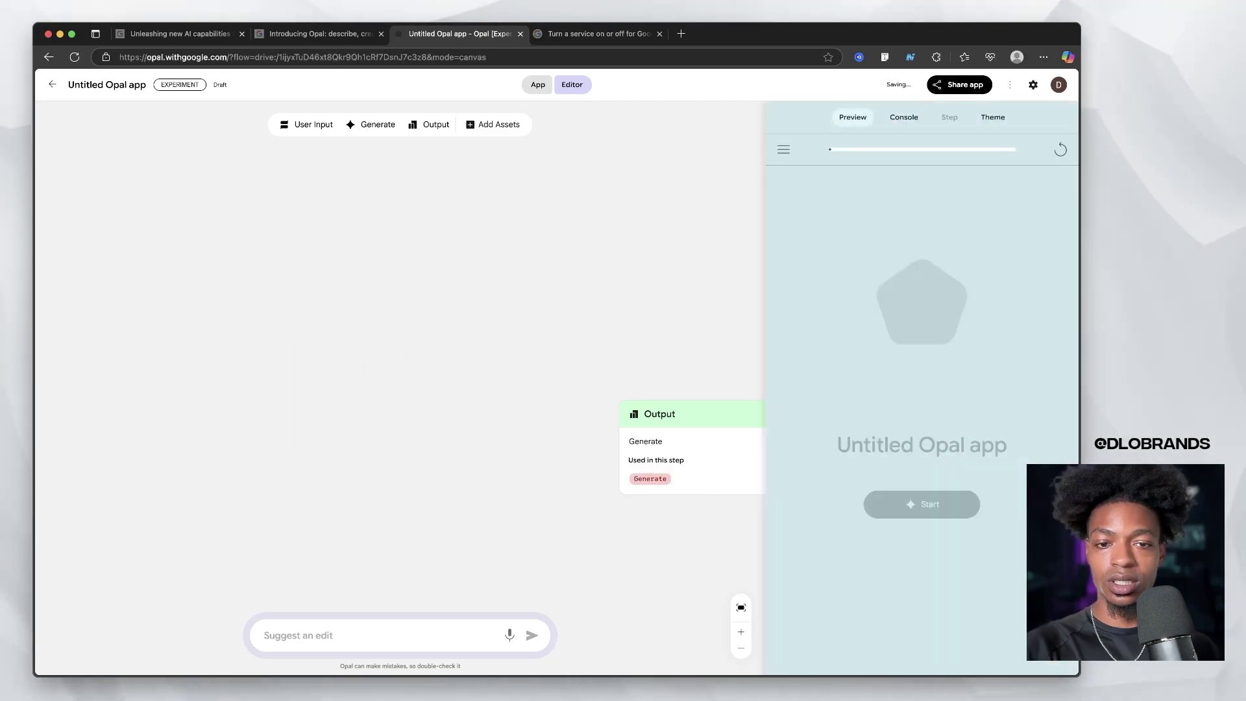
Prompt Opal to build a LinkedIn outreach research app that takes a LinkedIn URL, researches the prospect, and generates a personalized email and image to send them
left_click(399, 631)
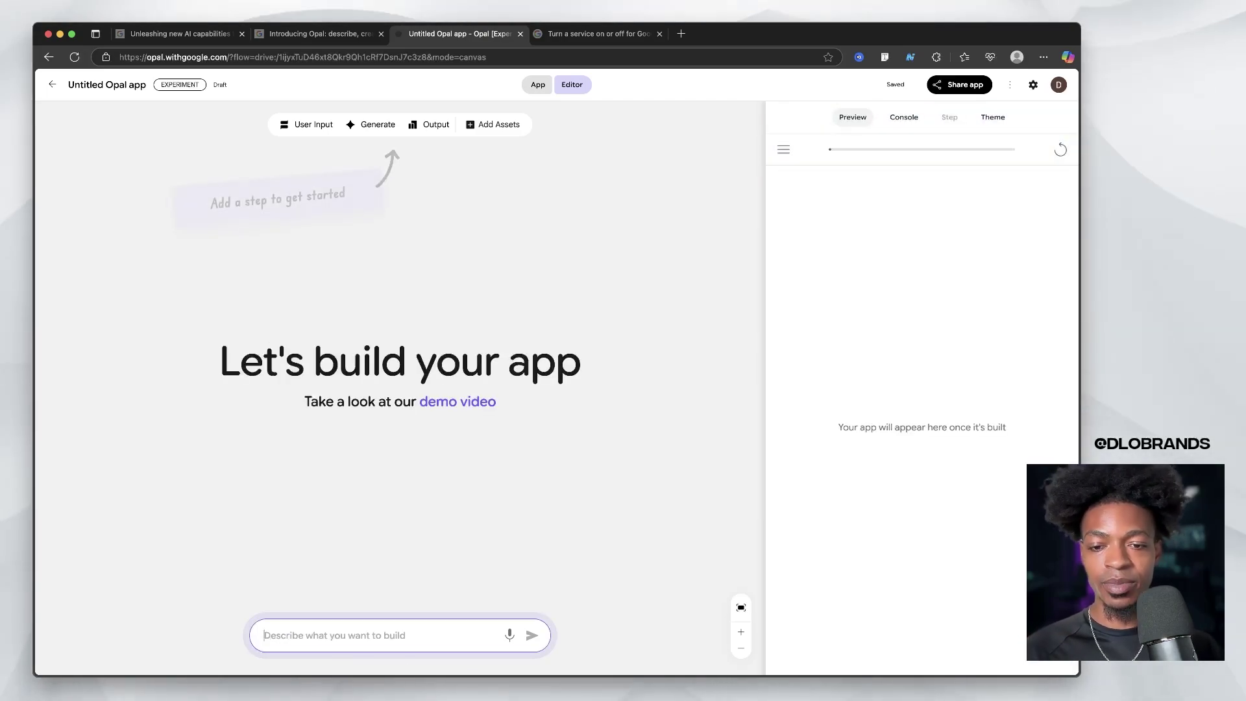
scroll(399, 631, "up", 5)
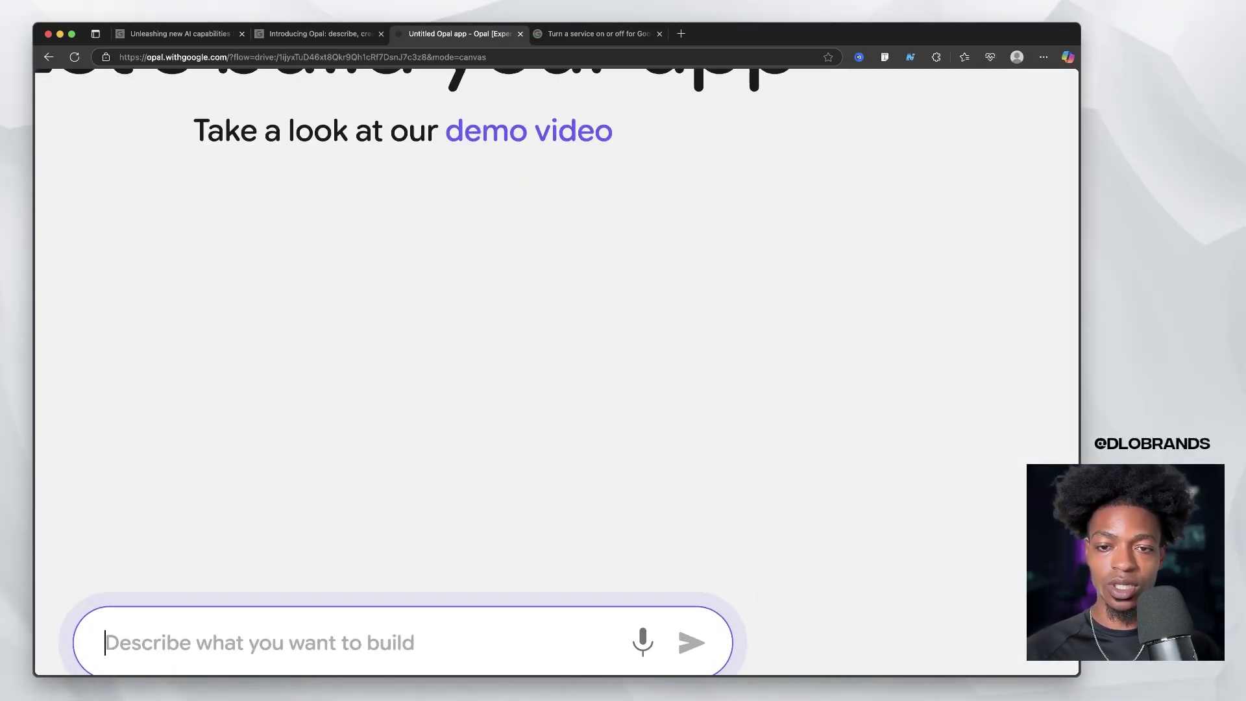
scroll(398, 630, "down", 5)
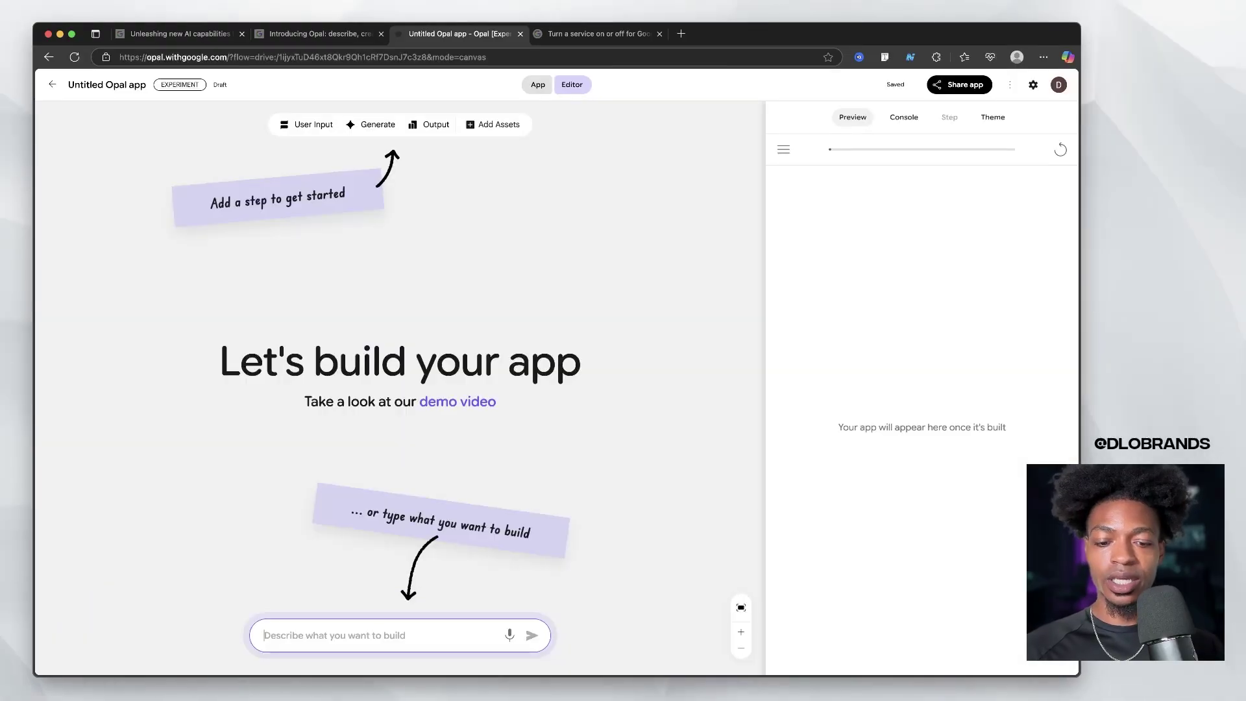
type("I want to cr")
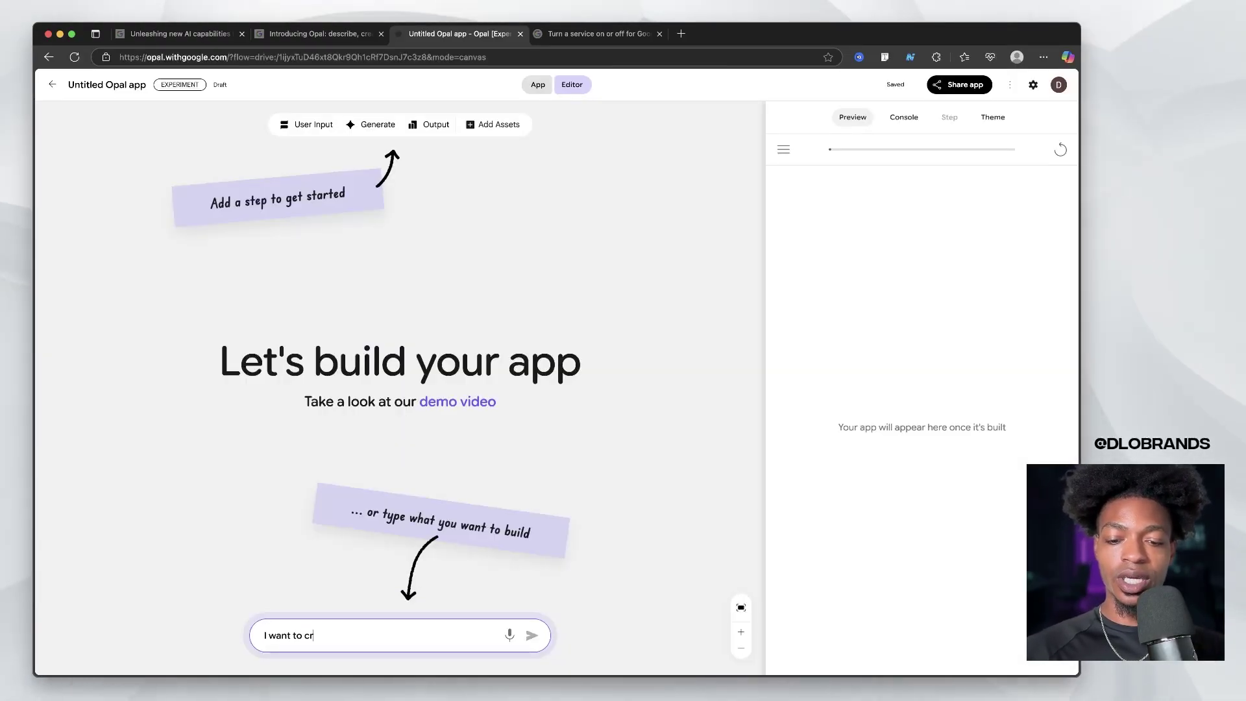
type("eate a linkedin")
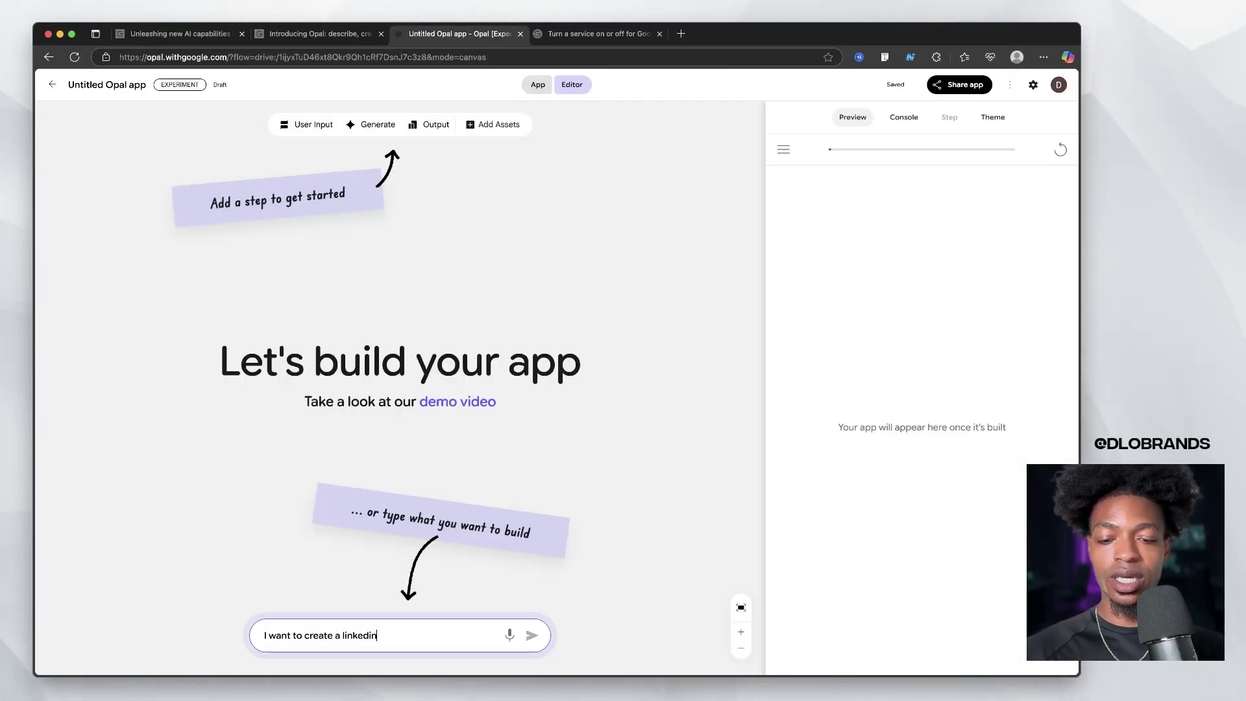
type(" outreach r")
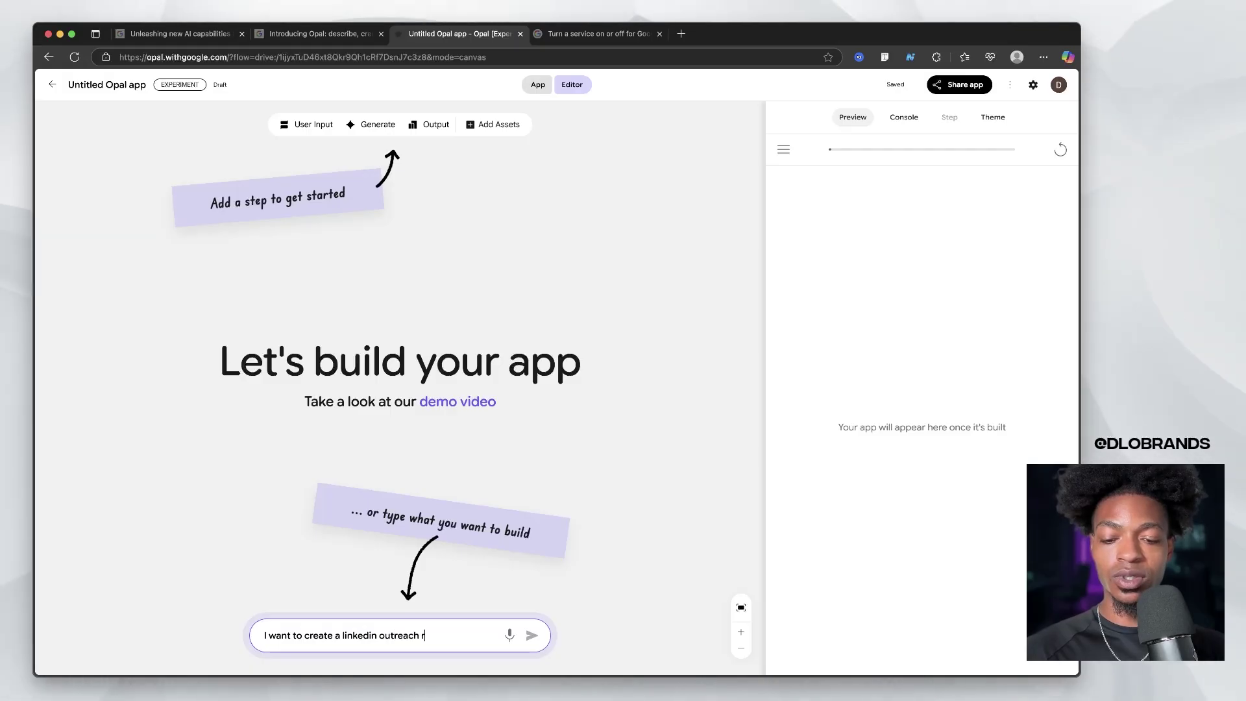
type("esearched app that ta")
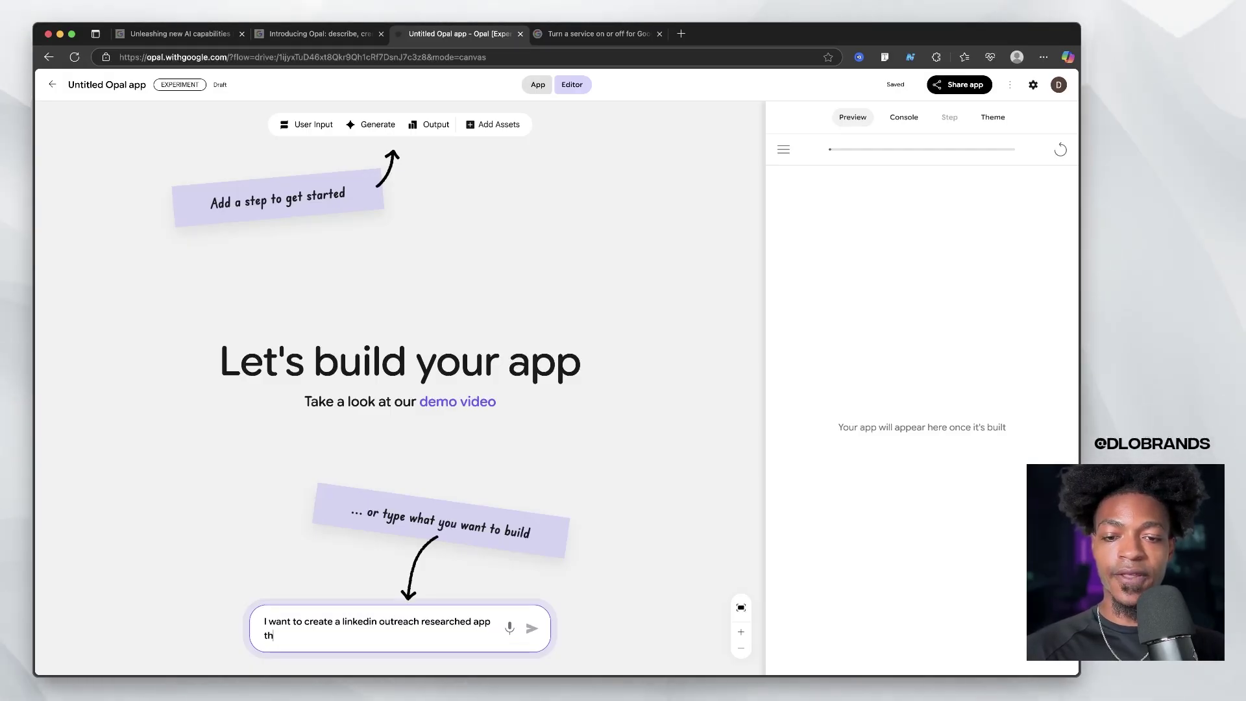
type("kes in a linkedin url")
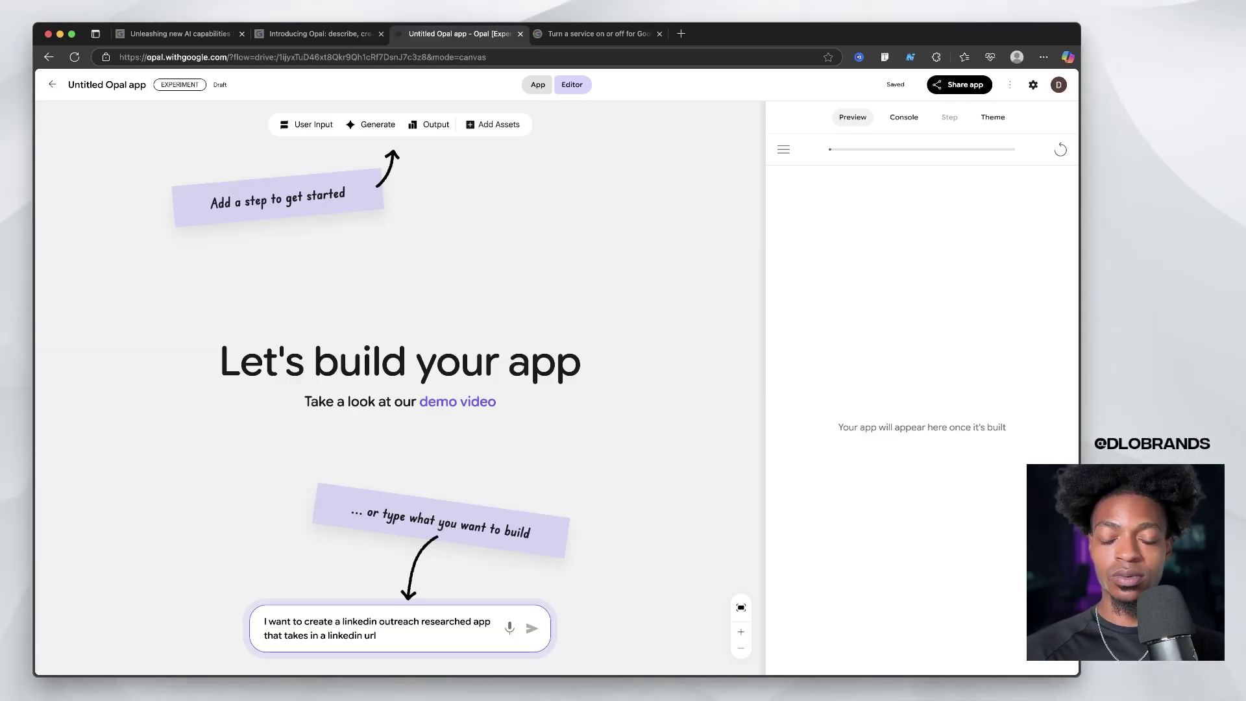
type(", researches")
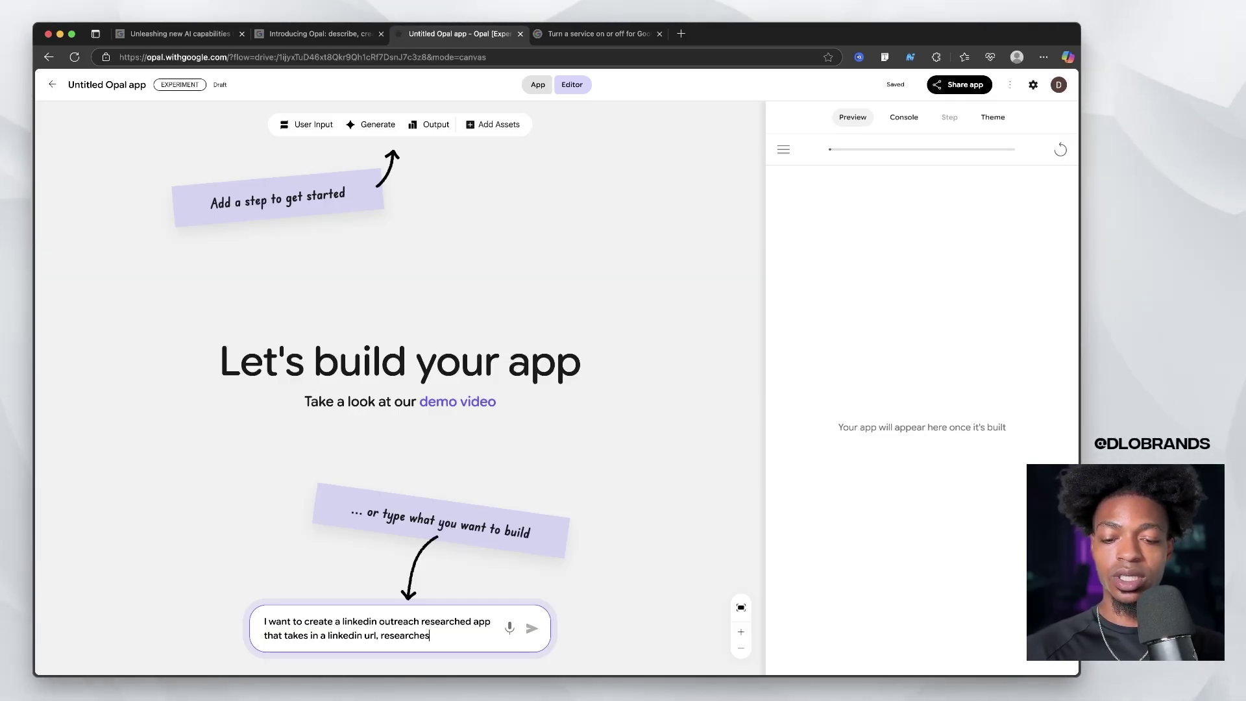
type(" the prospect, an")
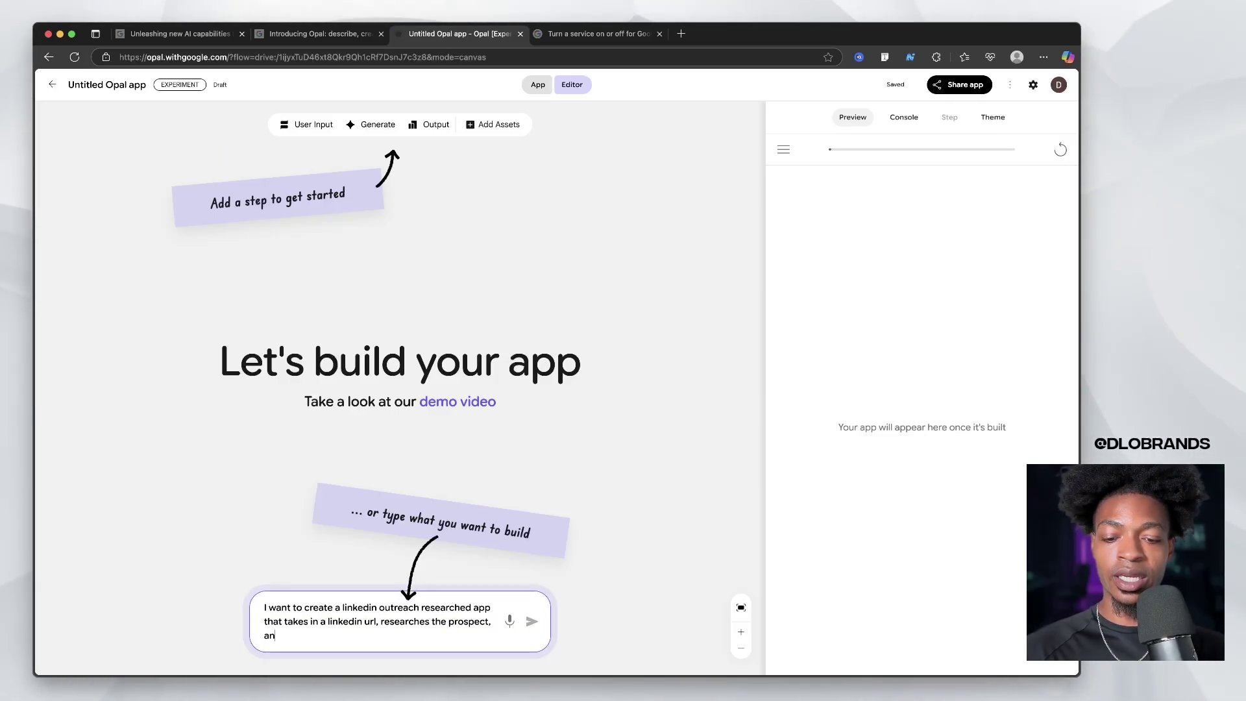
type("d generates ")
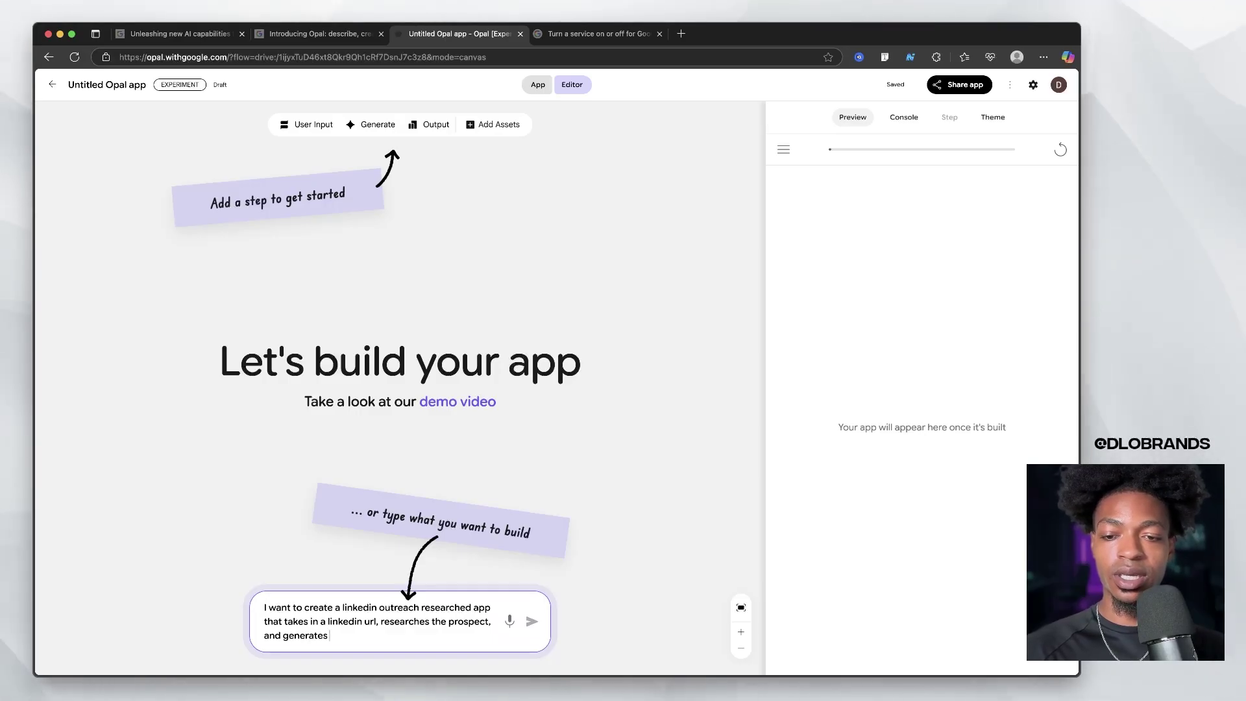
type("a personali")
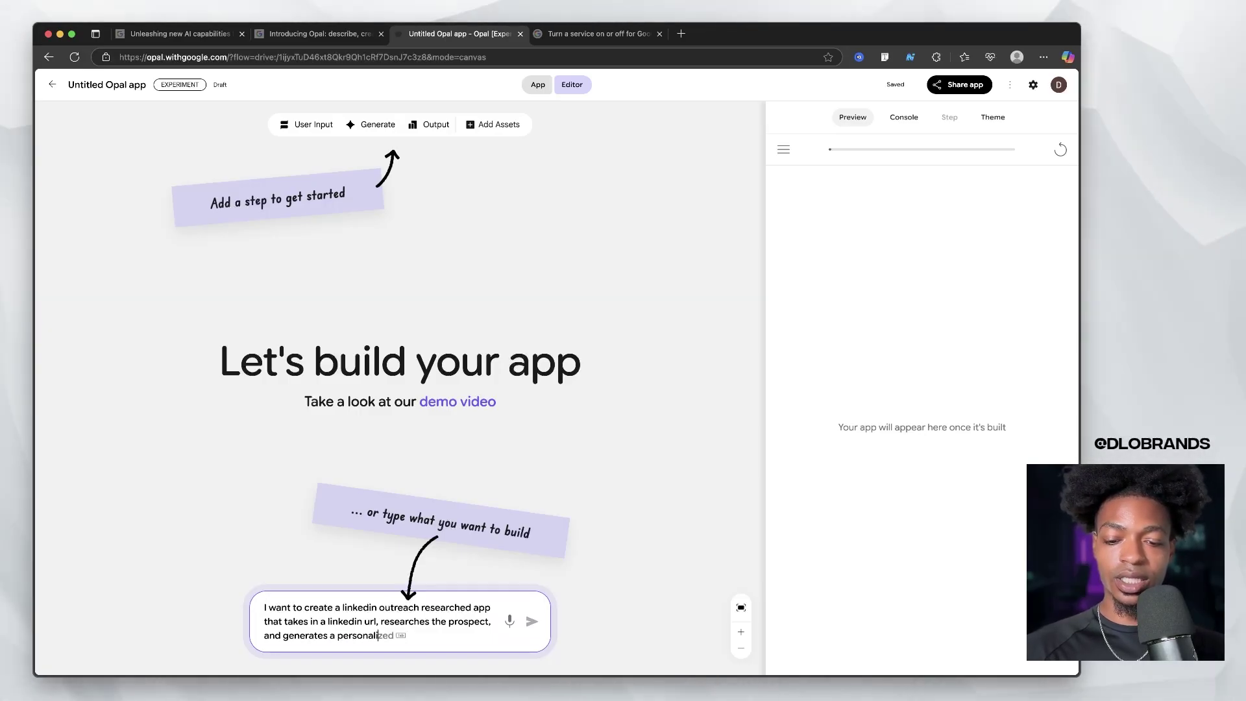
type("zed email and ima")
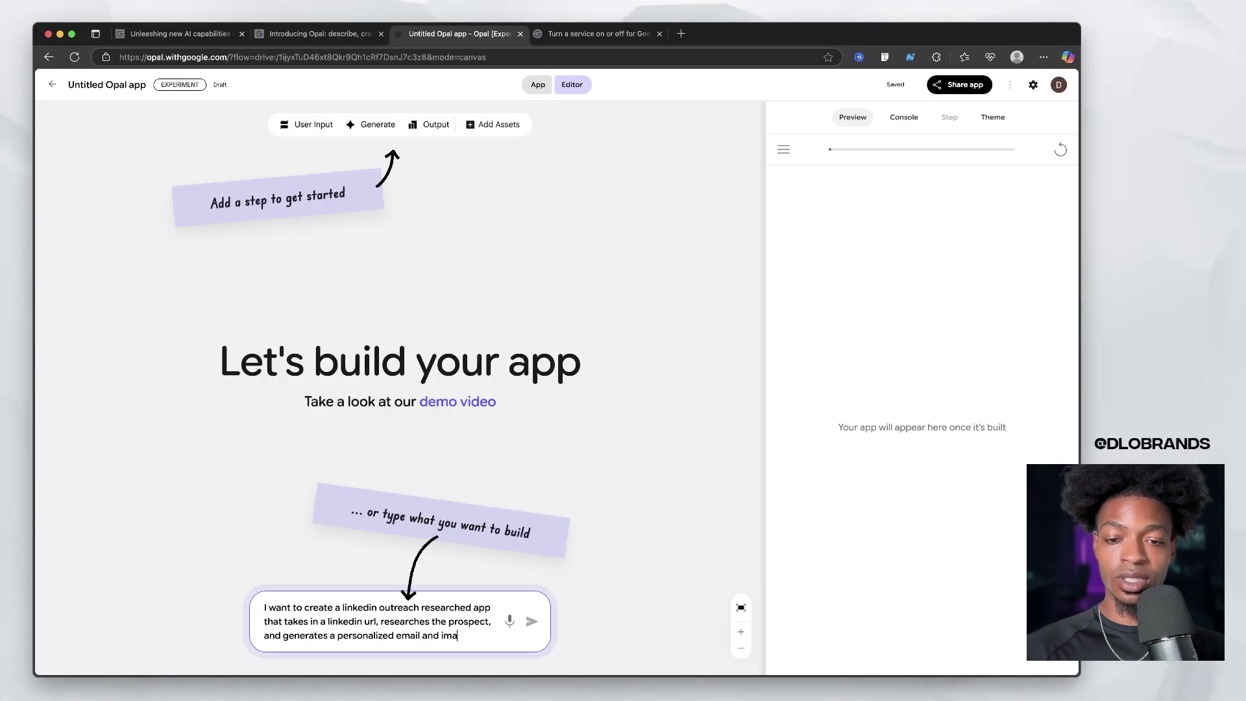
type("ge to send t")
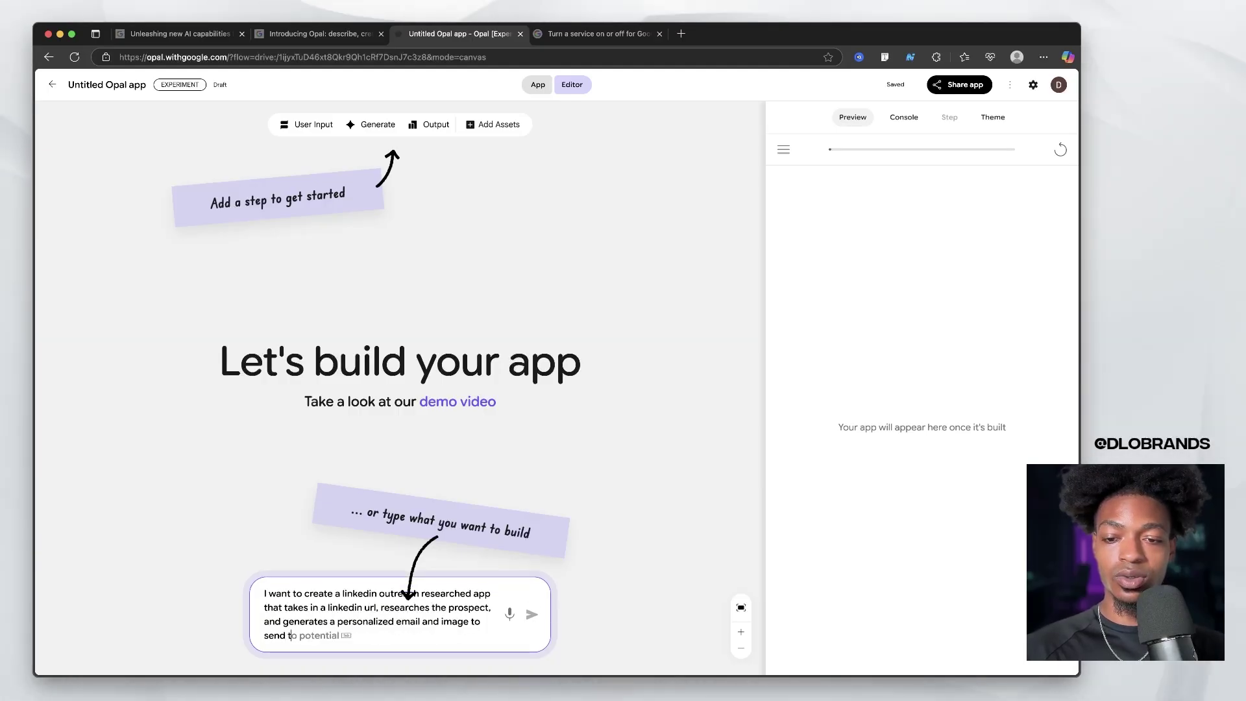
type("o the pro")
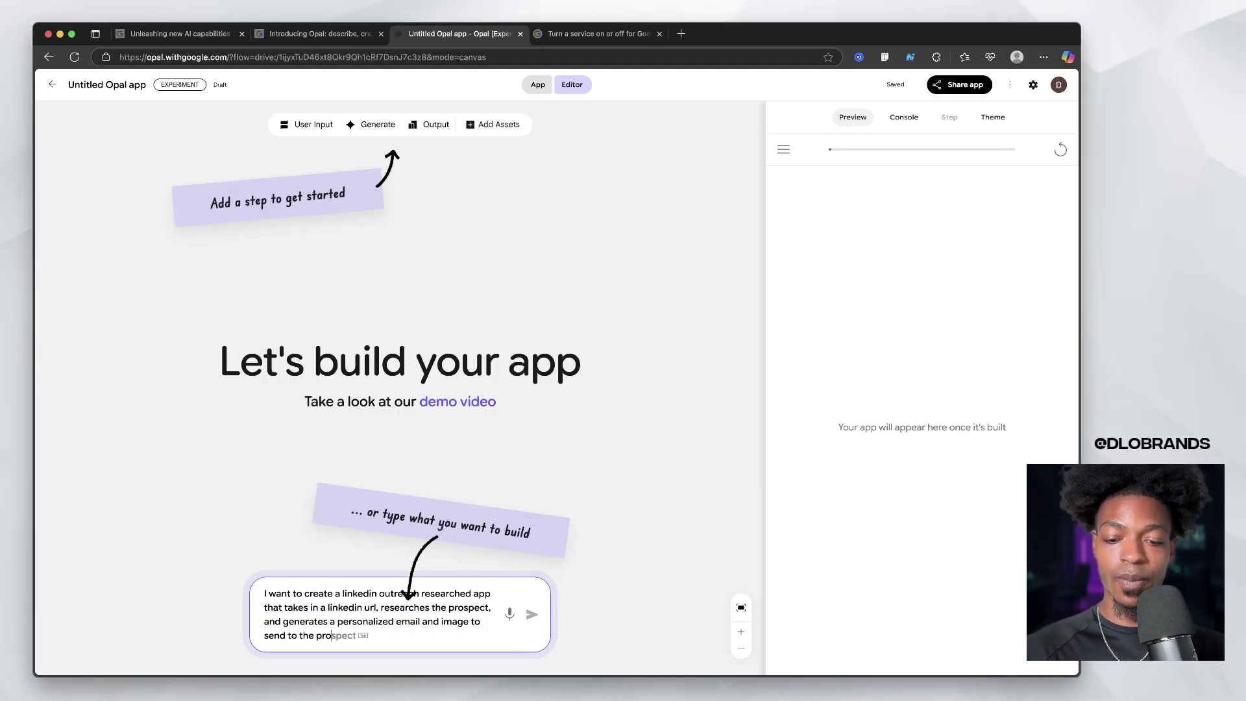
type("spect.")
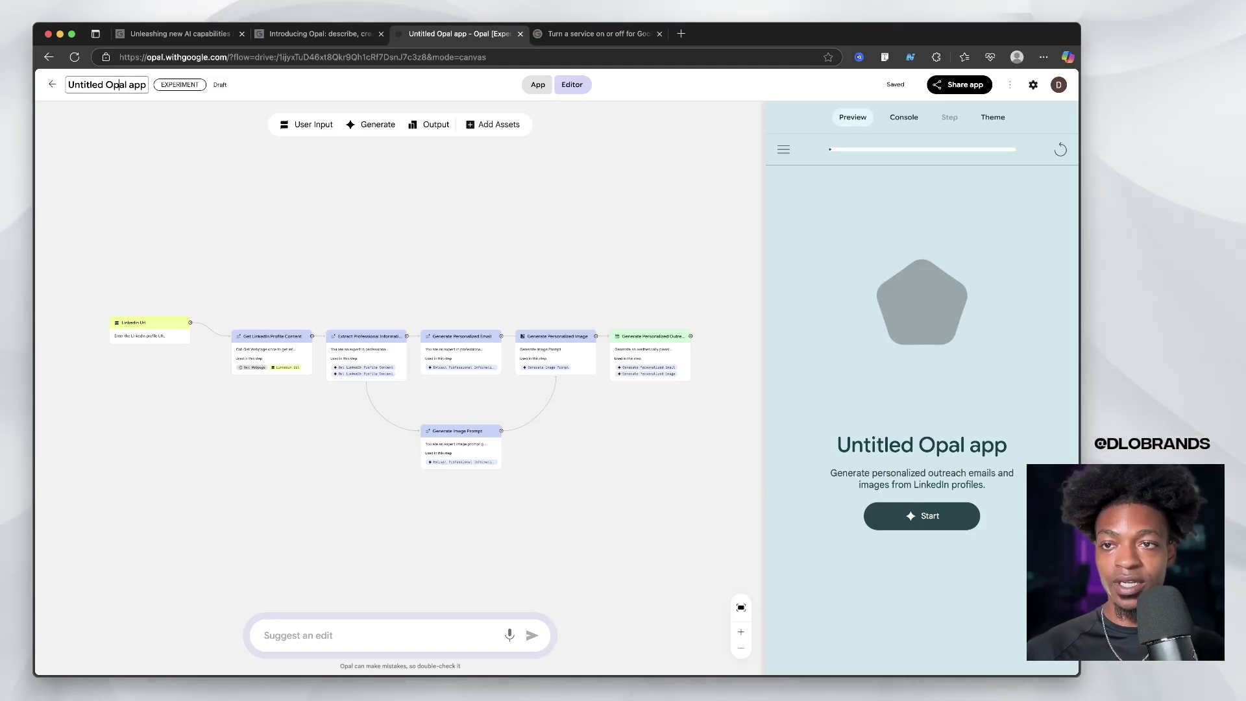
Rename the app to "Linkedin Researcher"
triple_click(108, 85)
type("Linkedin Researcher")
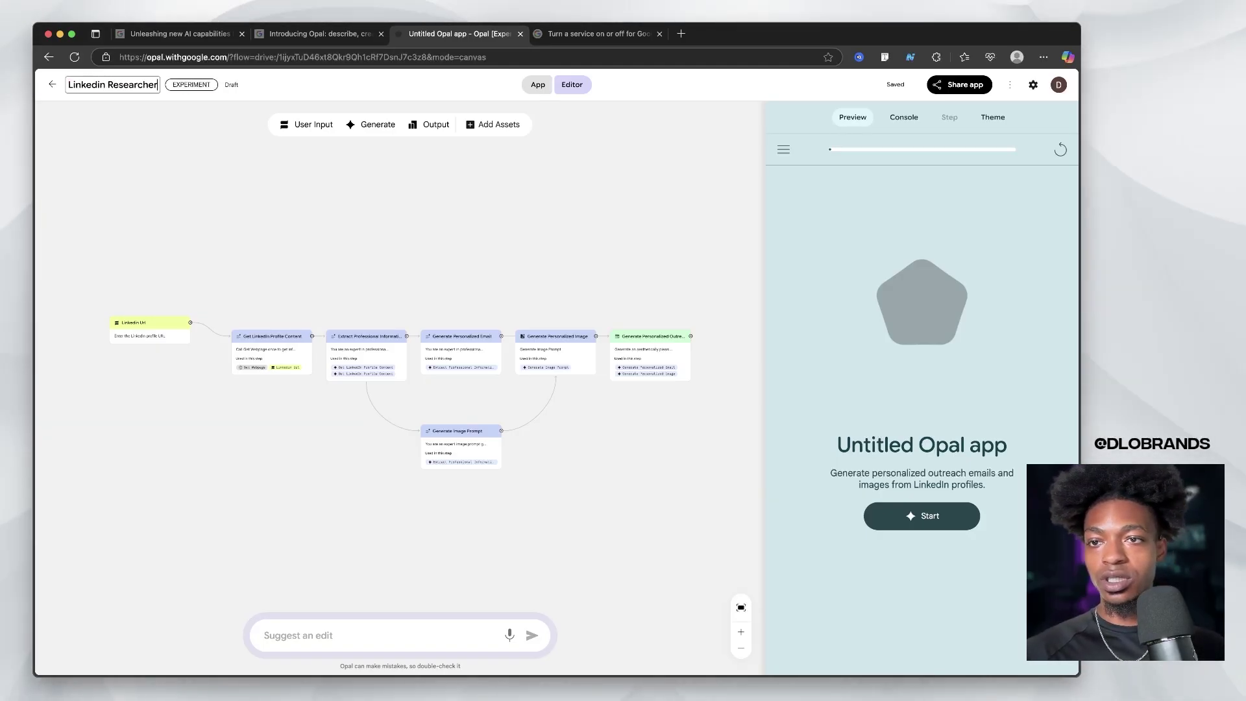
key("Return")
Review the instructions of the Linkedin Url, Get LinkedIn Profile Content, Extract Professional Information and Generate Personalized Email steps in order
scroll(123, 426, "up", 5)
scroll(123, 425, "up", 2)
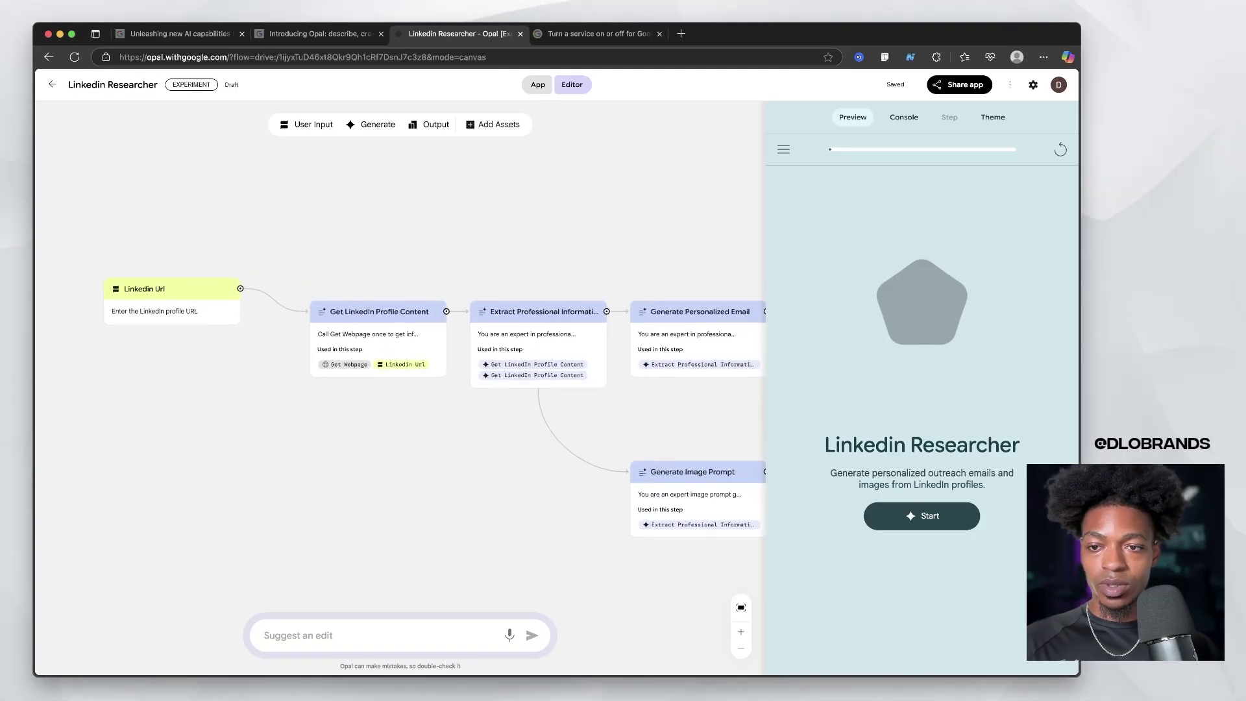
left_click(156, 371)
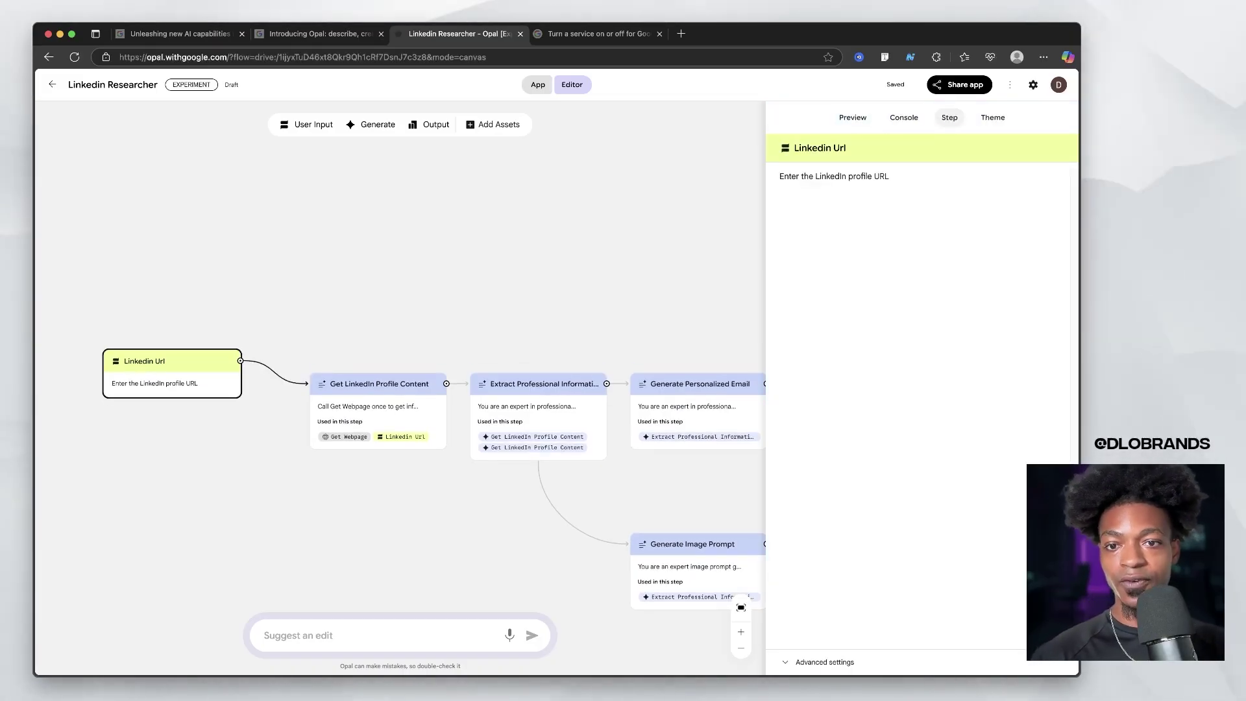
left_click(378, 395)
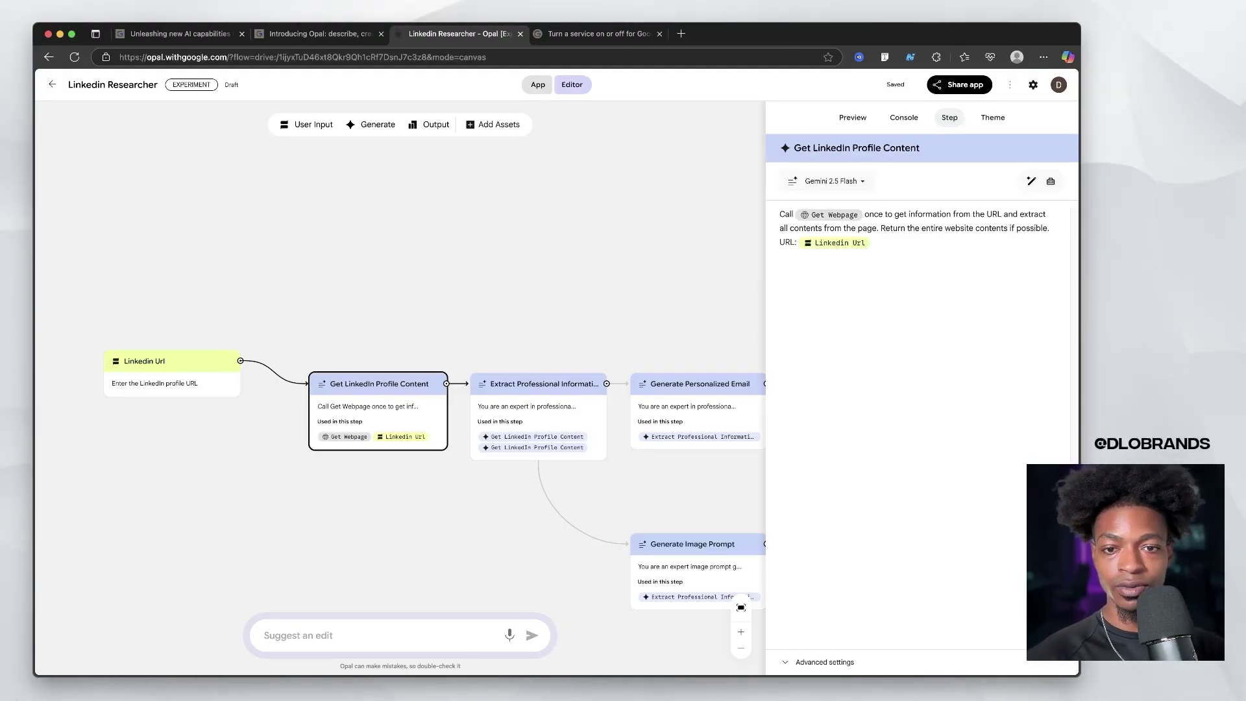
left_click(538, 397)
scroll(402, 389, "right", 5)
scroll(402, 389, "down", 2)
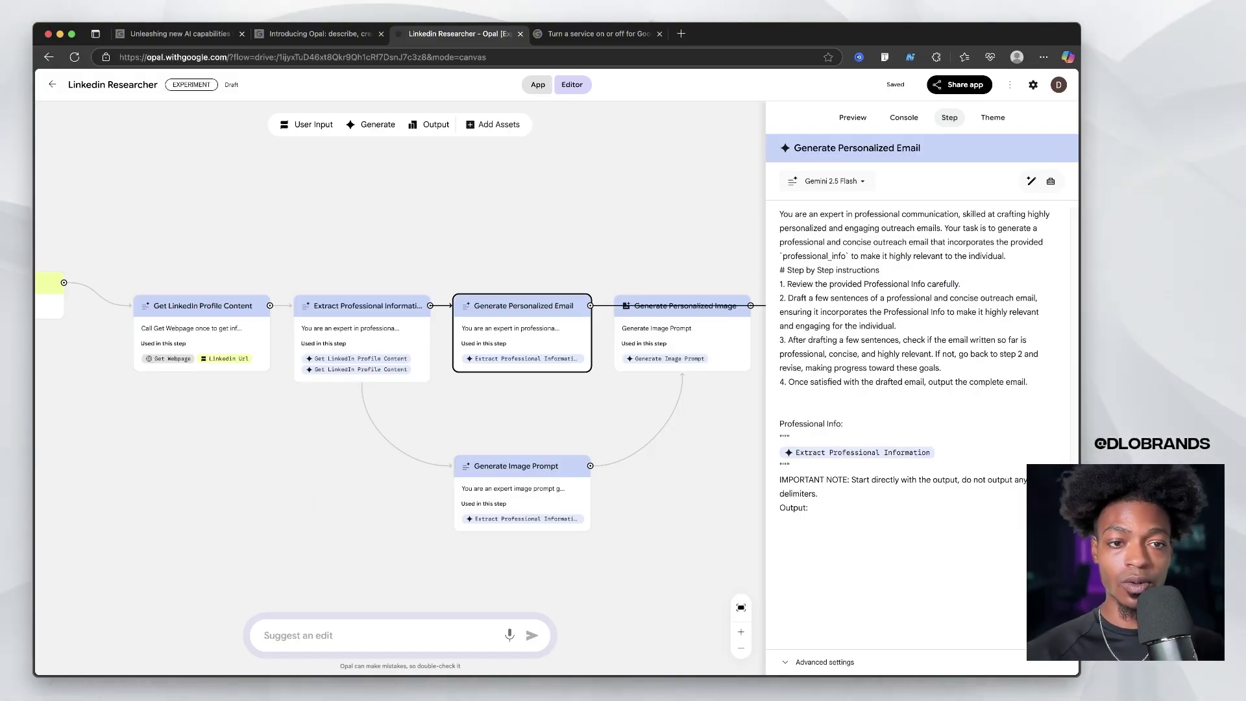
Untangle the workflow by moving Generate Personalized Email above the main row and Generate Personalized Image slightly below it
scroll(400, 388, "right", 1)
scroll(400, 387, "down", 1)
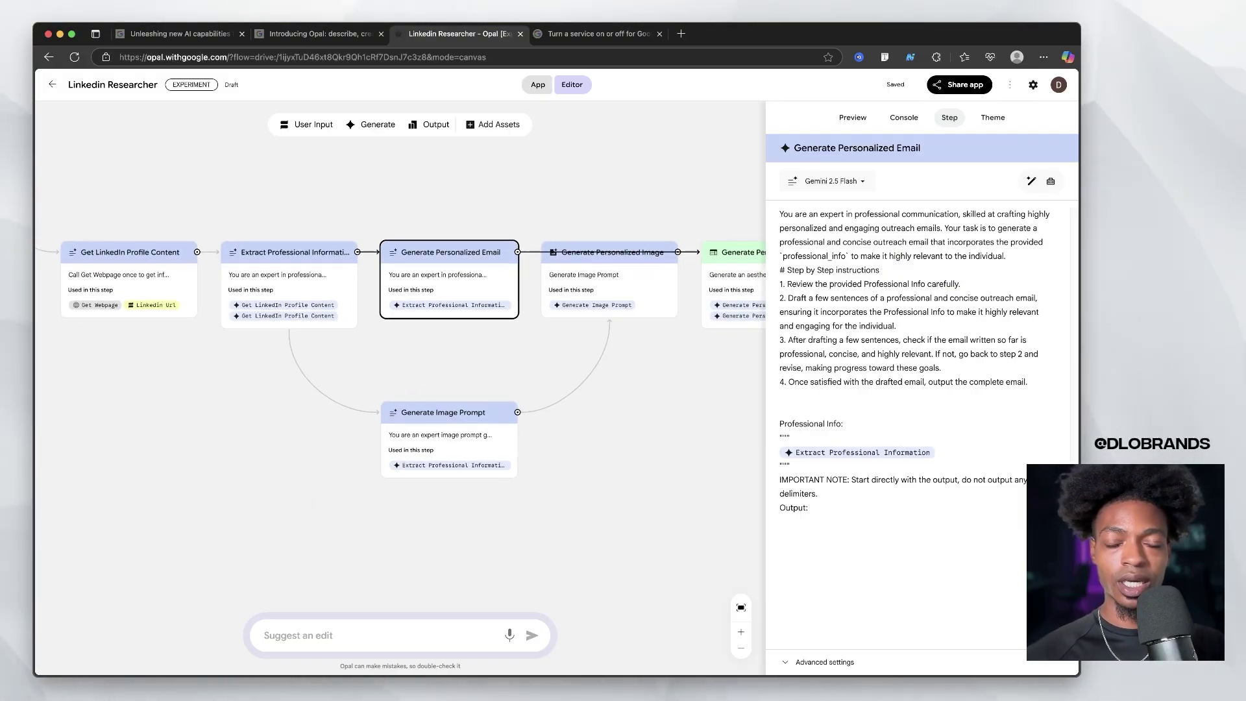
scroll(400, 387, "right", 1)
scroll(400, 387, "up", 1)
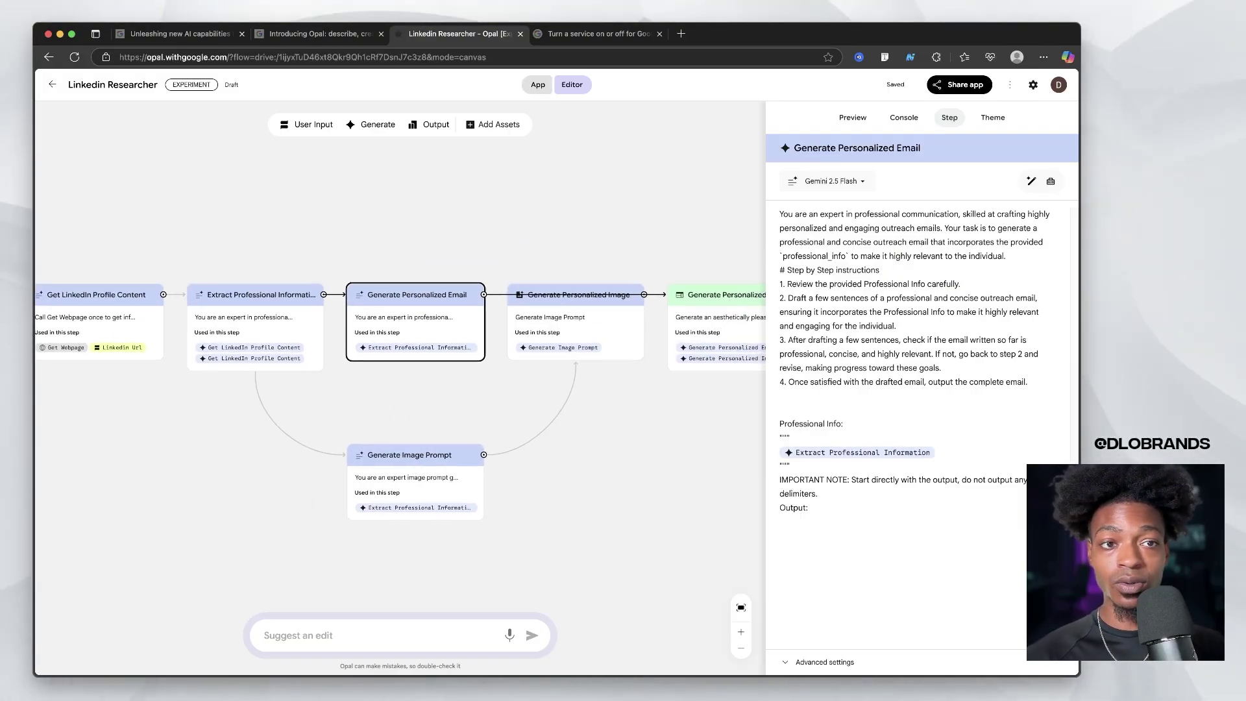
left_click(576, 296)
left_click(417, 317)
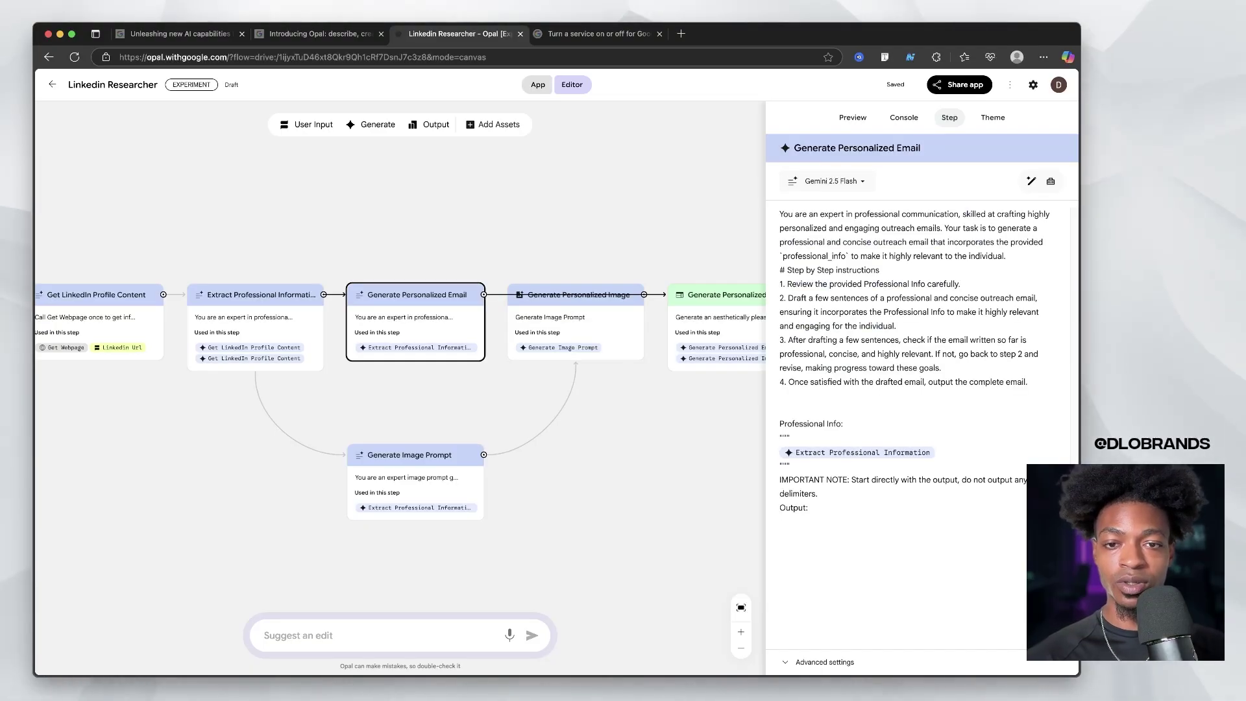
left_click_drag(417, 316, 440, 202)
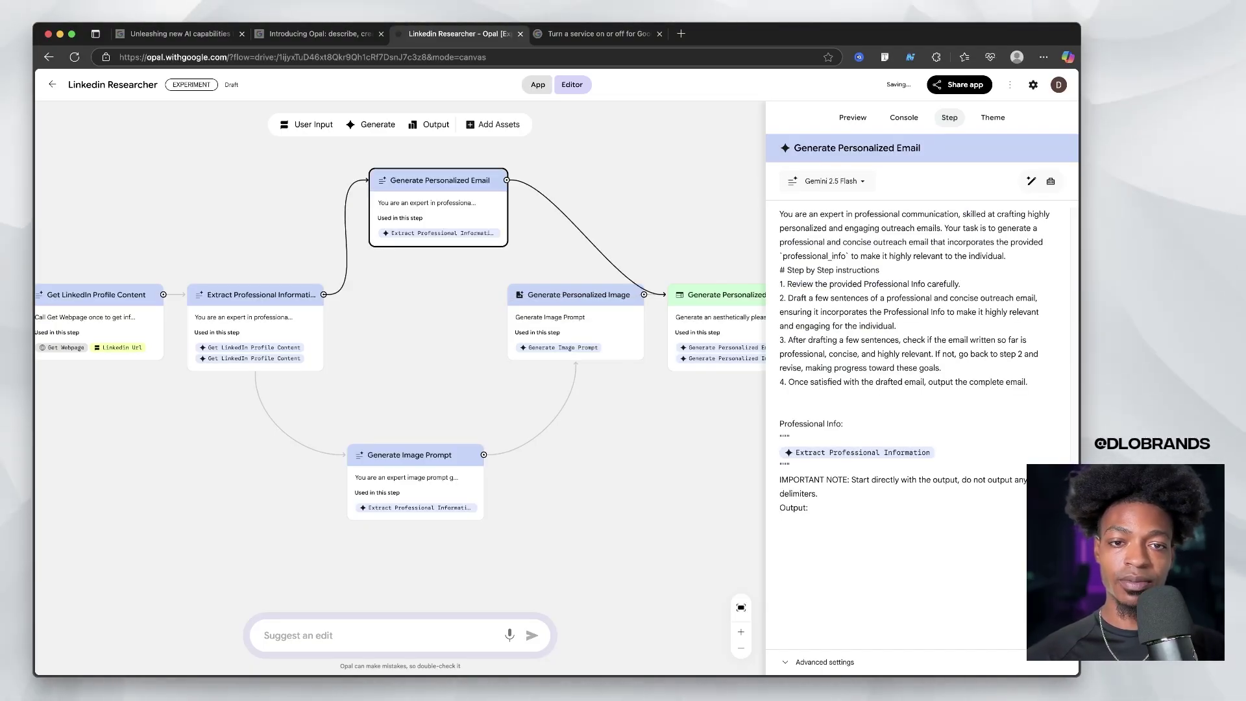
left_click_drag(576, 321, 574, 362)
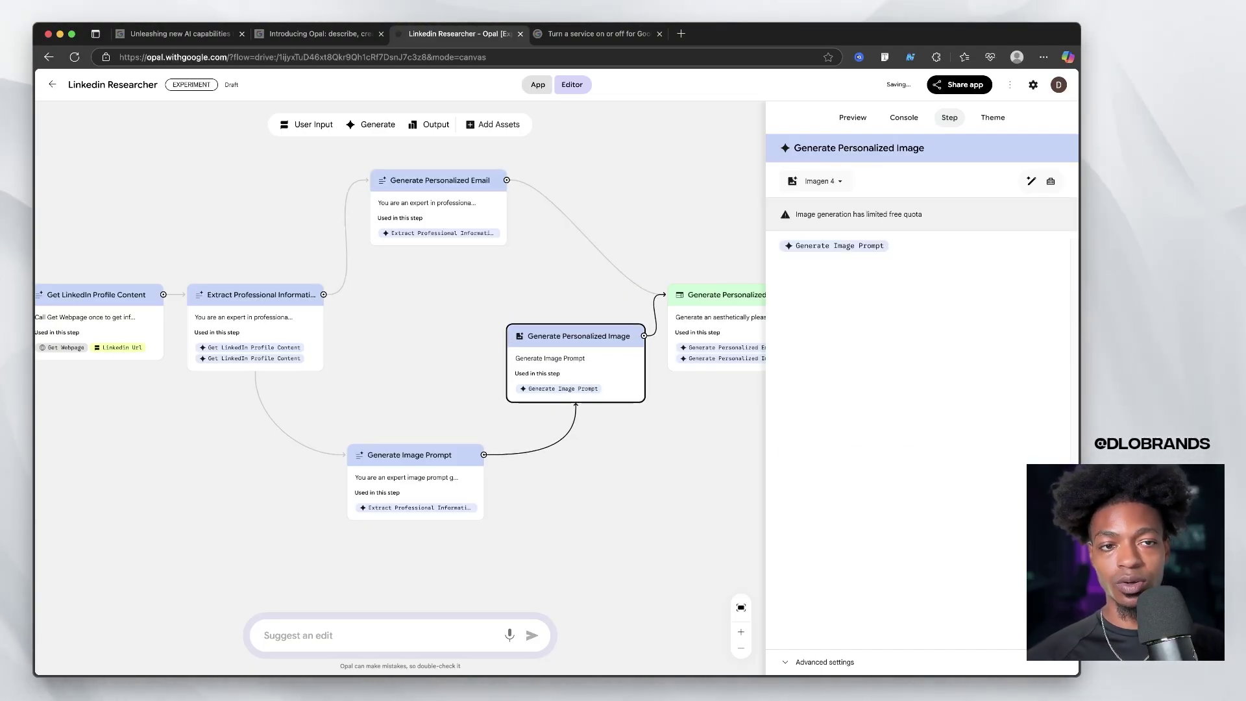
Retrace the workflow backwards from Generate Personalized Outreach Page through the image, email and extraction steps, examining each step's model and instructions
scroll(616, 312, "right", 2)
left_click_drag(611, 315, 616, 320)
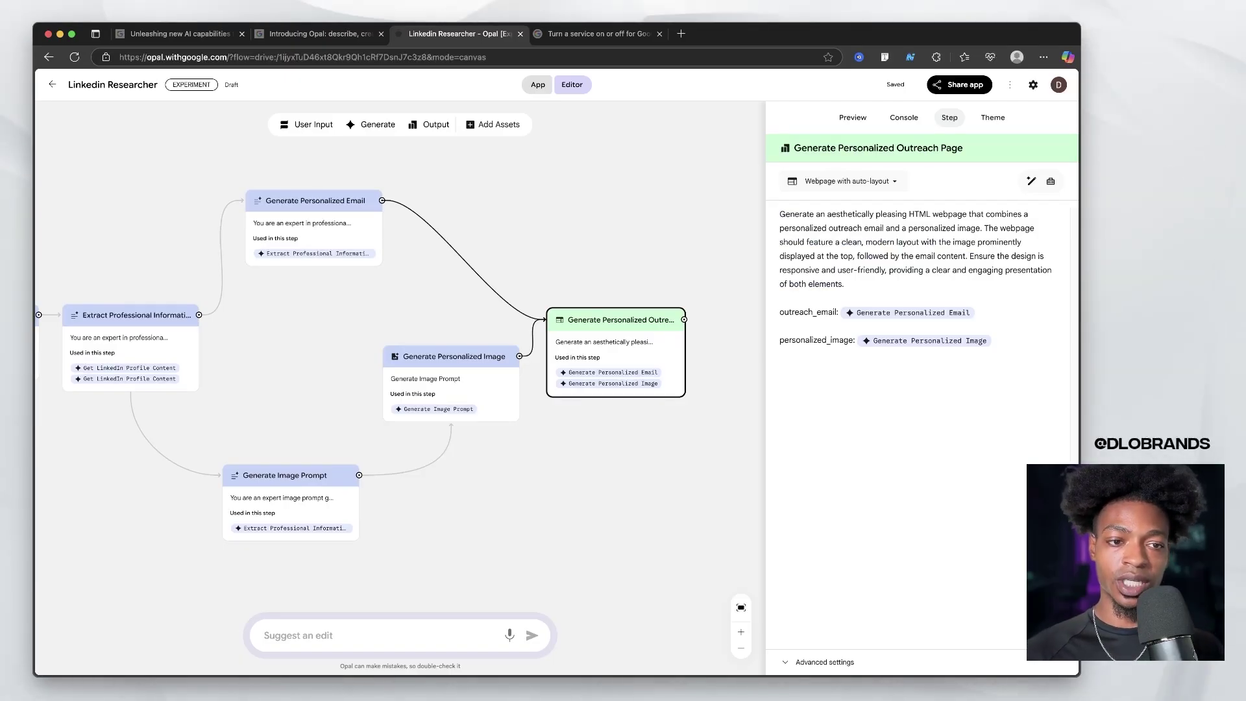
left_click(451, 373)
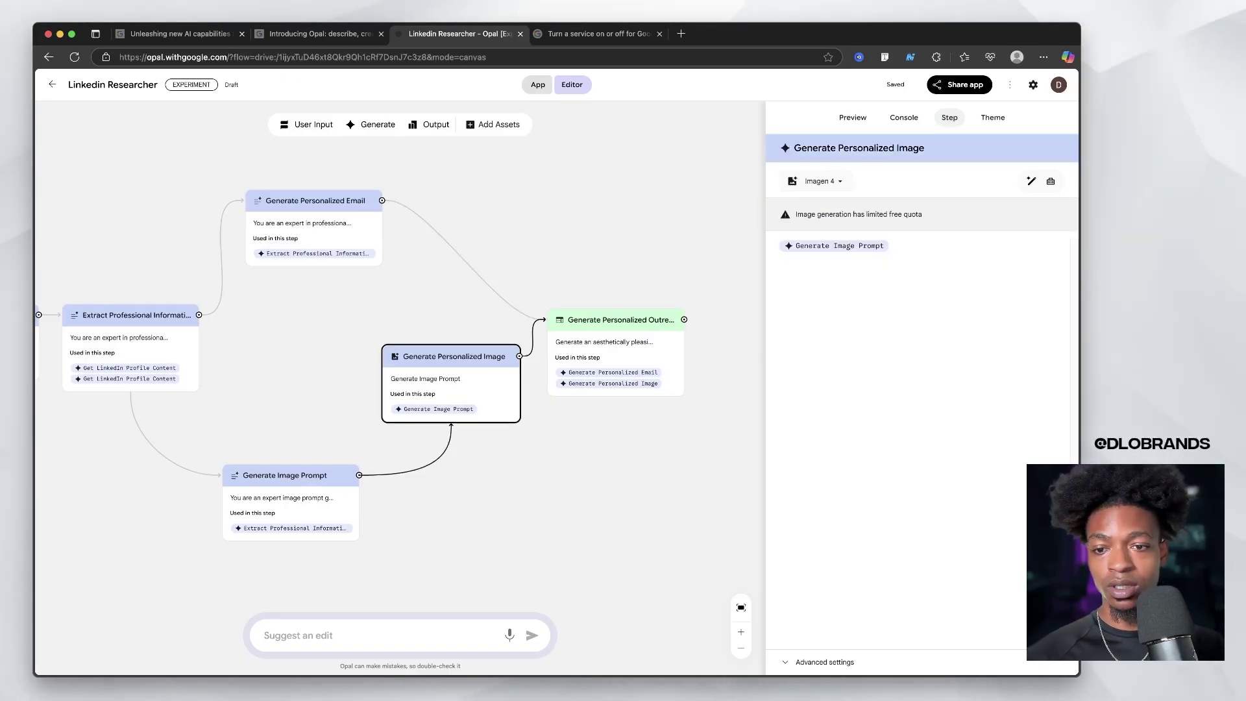
scroll(400, 403, "left", 1)
left_click(374, 484)
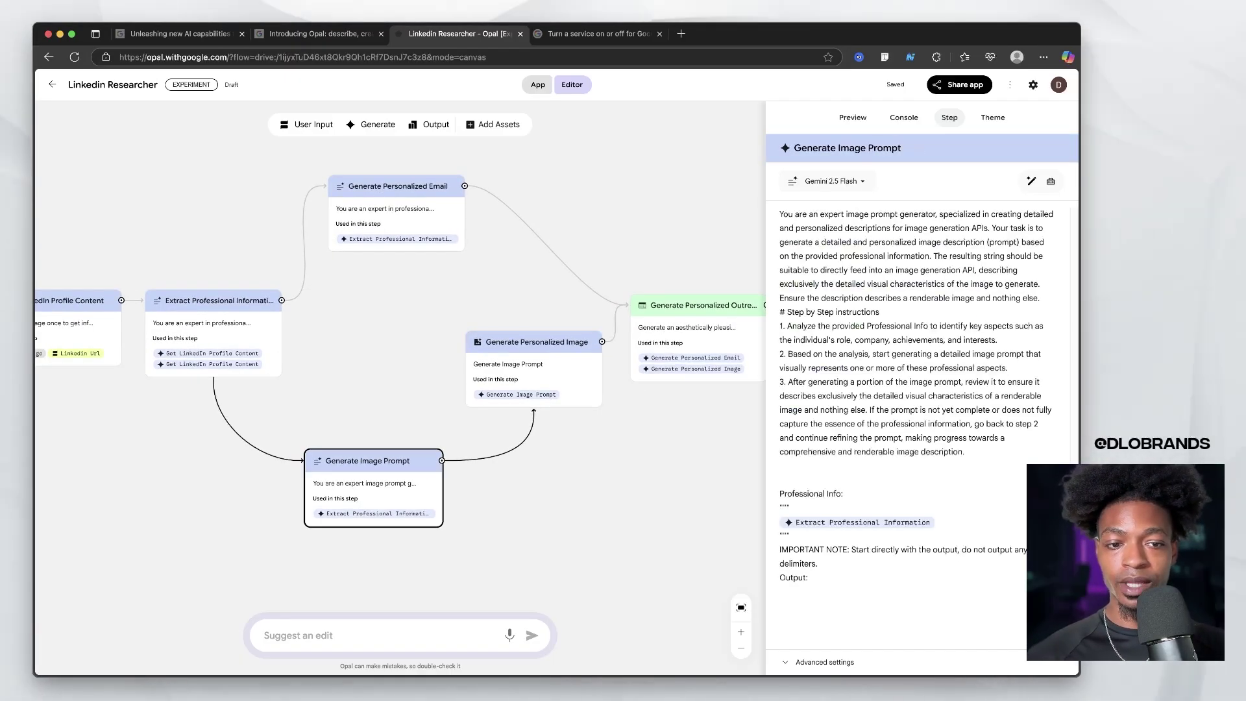
scroll(399, 402, "left", 2)
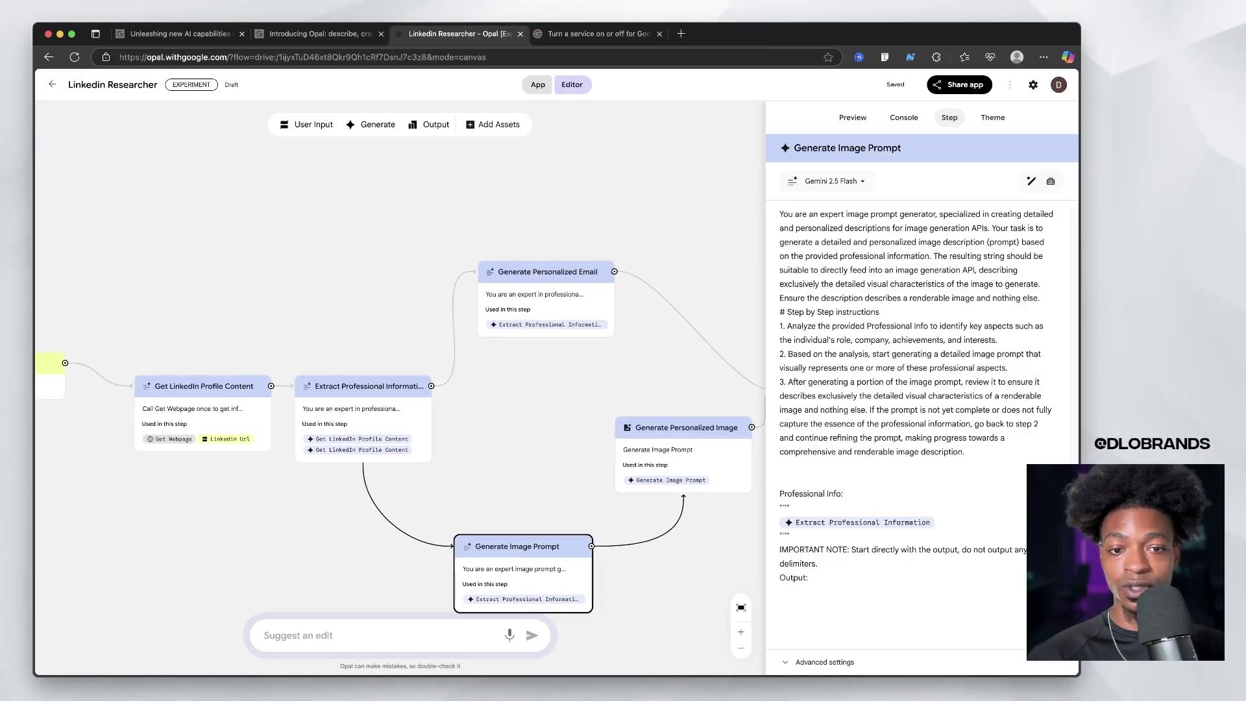
left_click(683, 450)
left_click(546, 294)
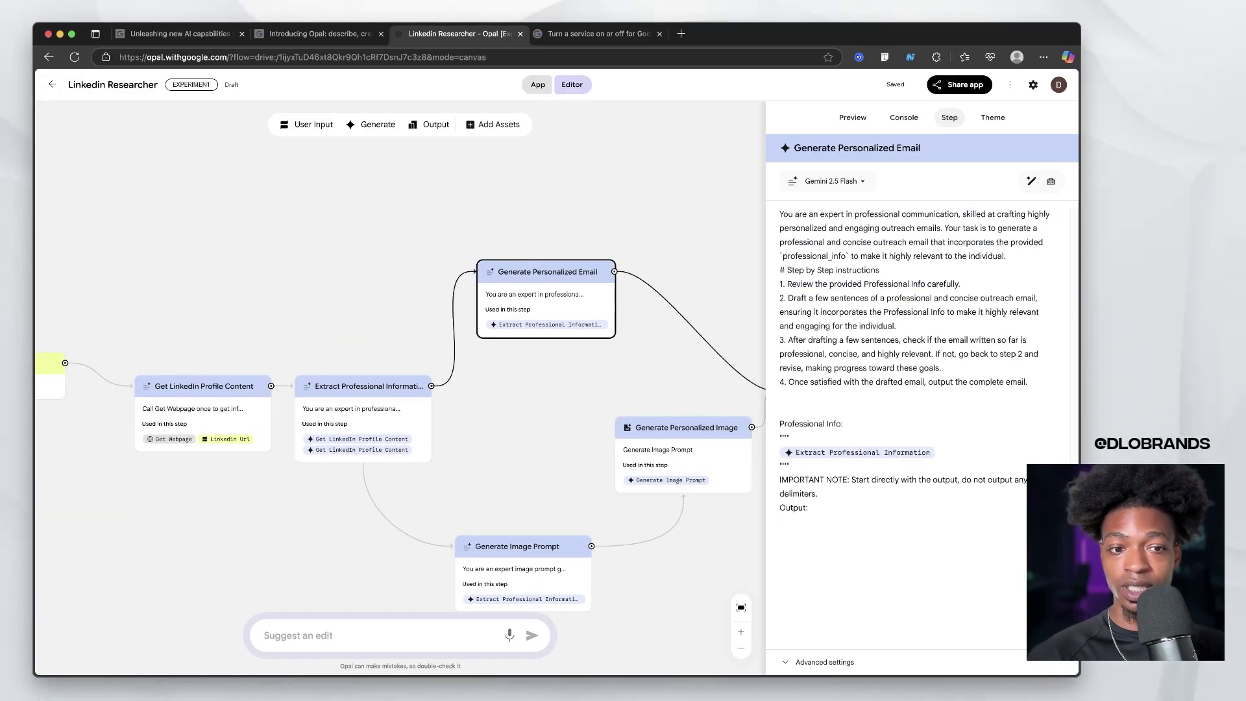
scroll(400, 402, "left", 1)
left_click(458, 315)
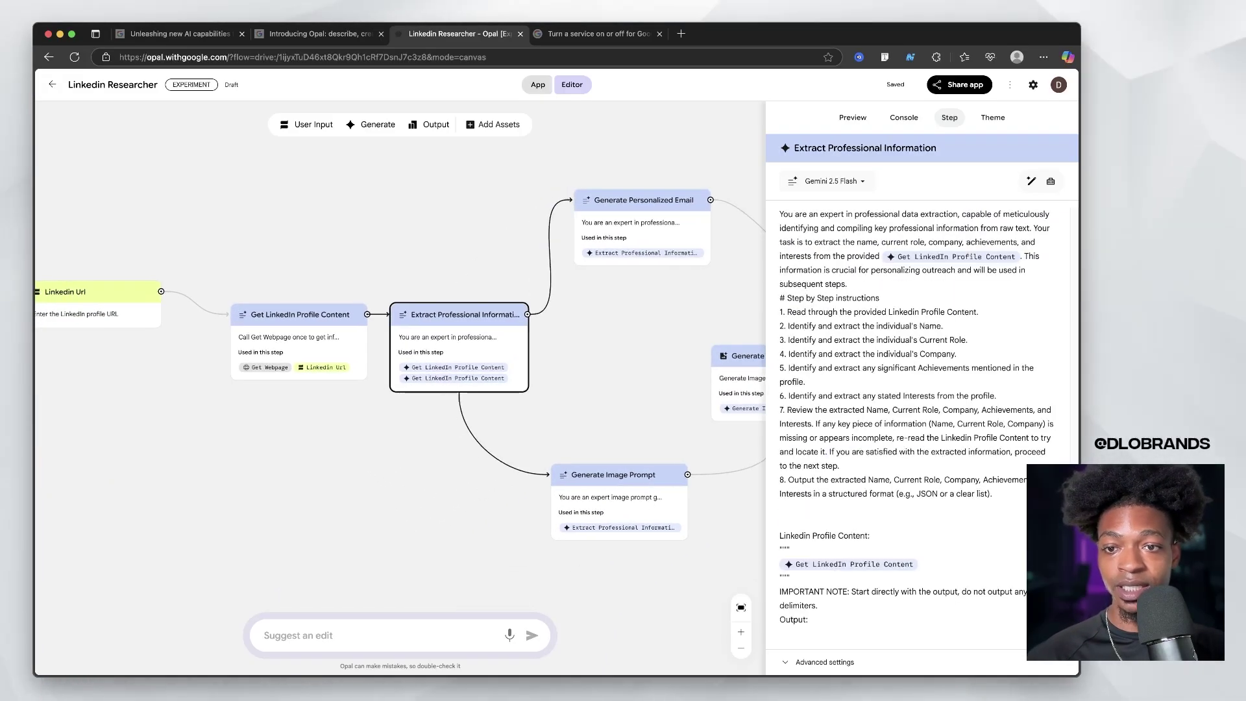
scroll(400, 389, "left", 2)
left_click(236, 294)
Switch to the full app view and start running the Linkedin Researcher app
left_click(538, 85)
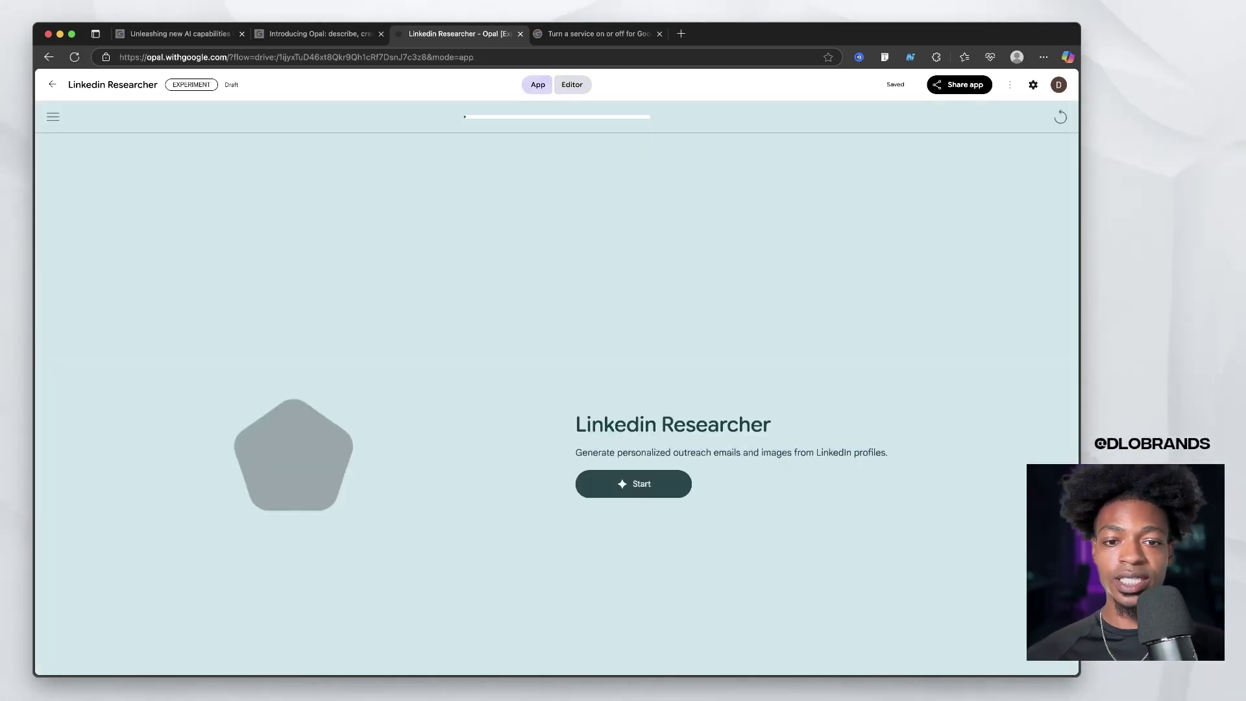
left_click(634, 484)
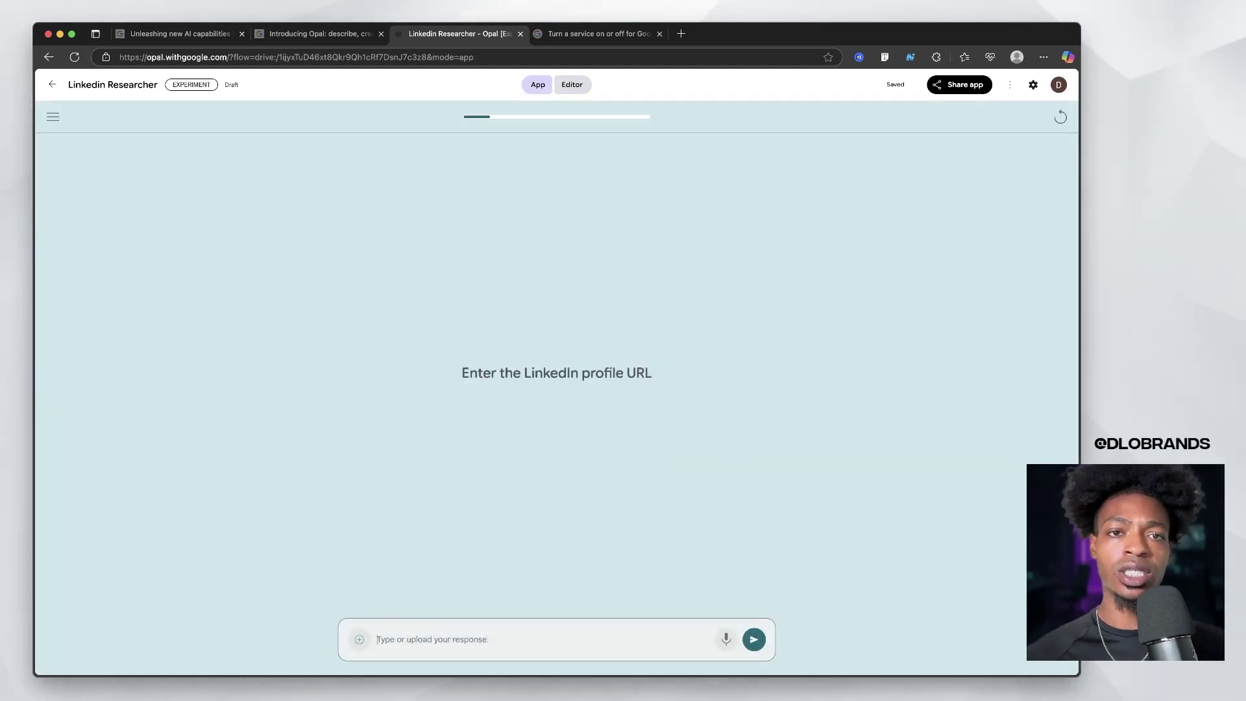
Open LinkedIn in a new browser tab and copy the URL of the account's own profile page
key("ctrl+t")
type("link")
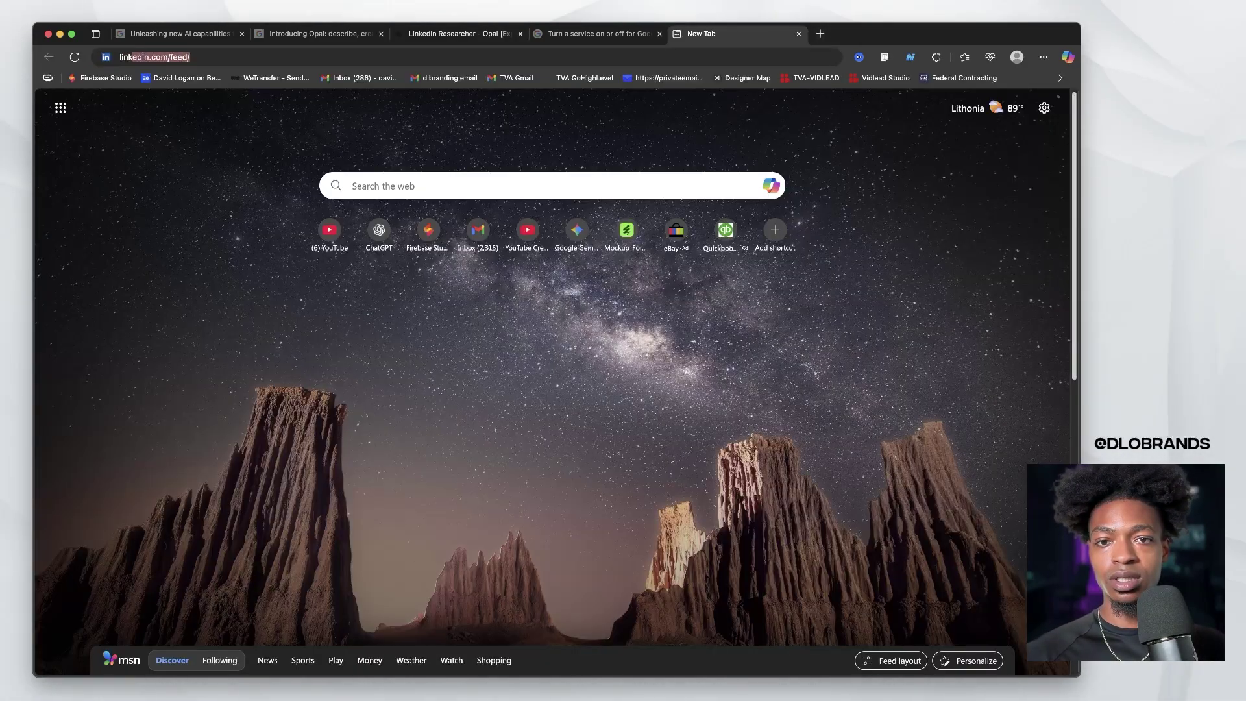
key("Return")
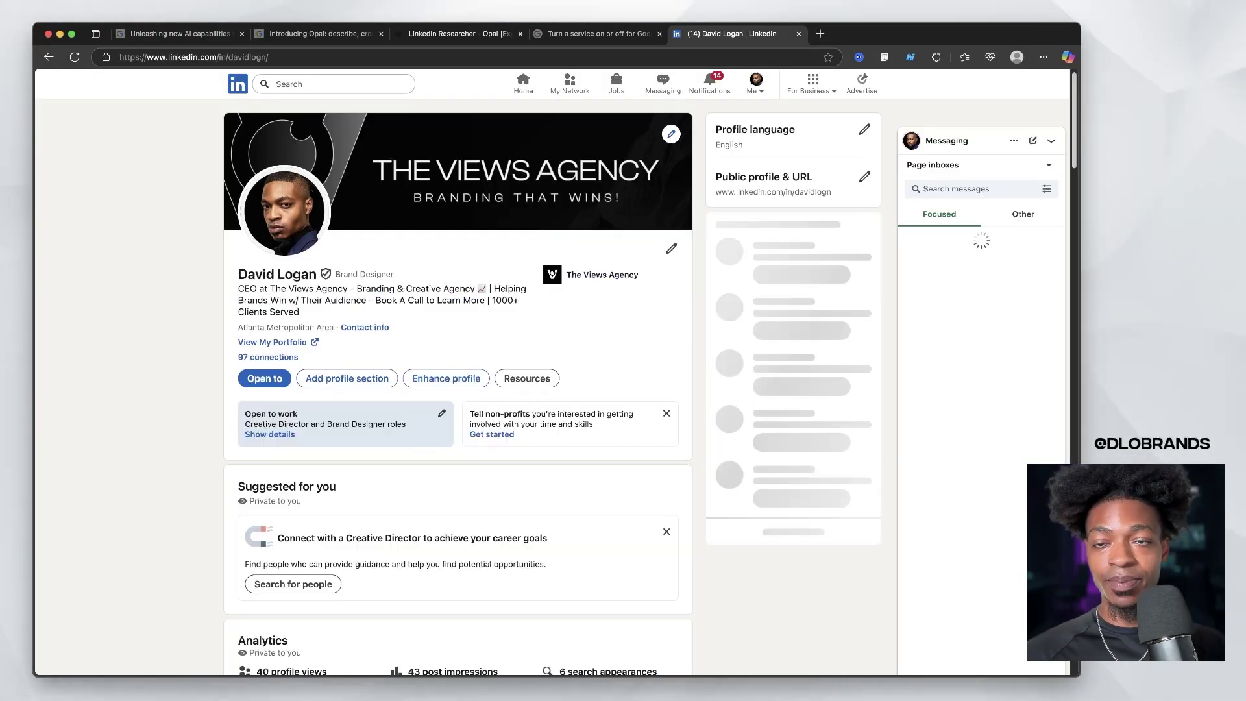
key("super+l")
key("super+c")
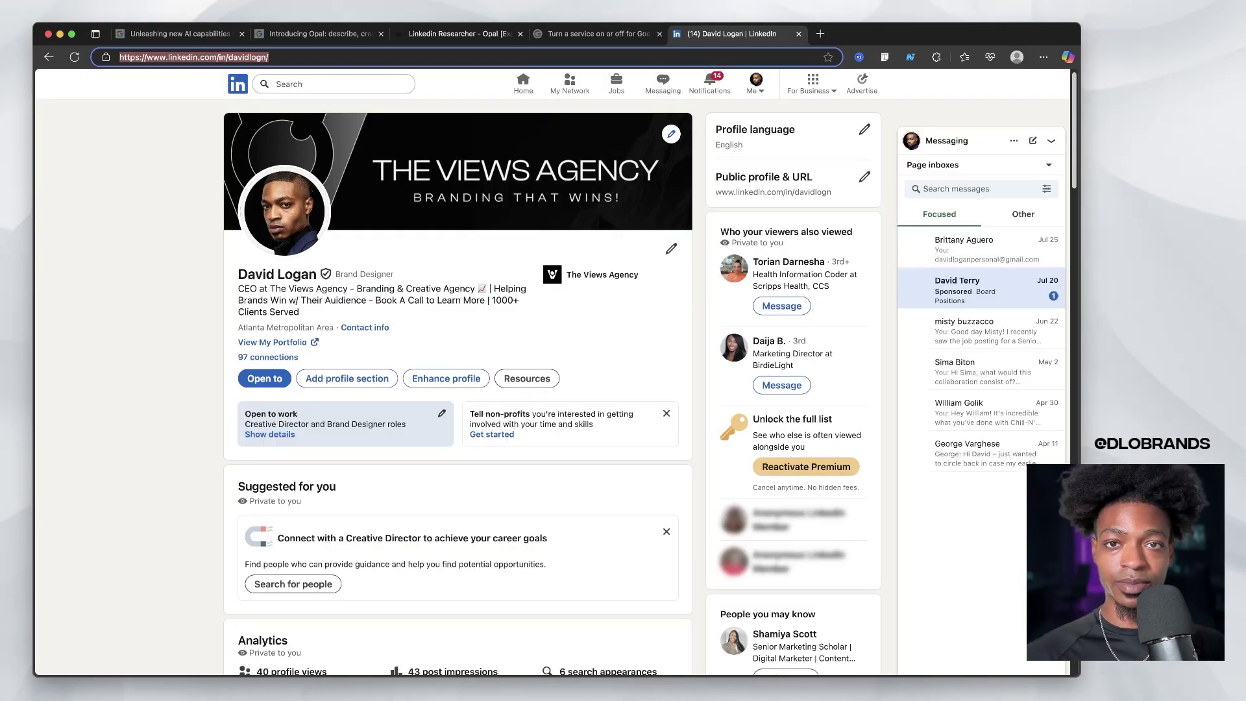
Return to the Linkedin Researcher app and submit the copied profile URL as its LinkedIn profile input
key("super+2")
key("super+3")
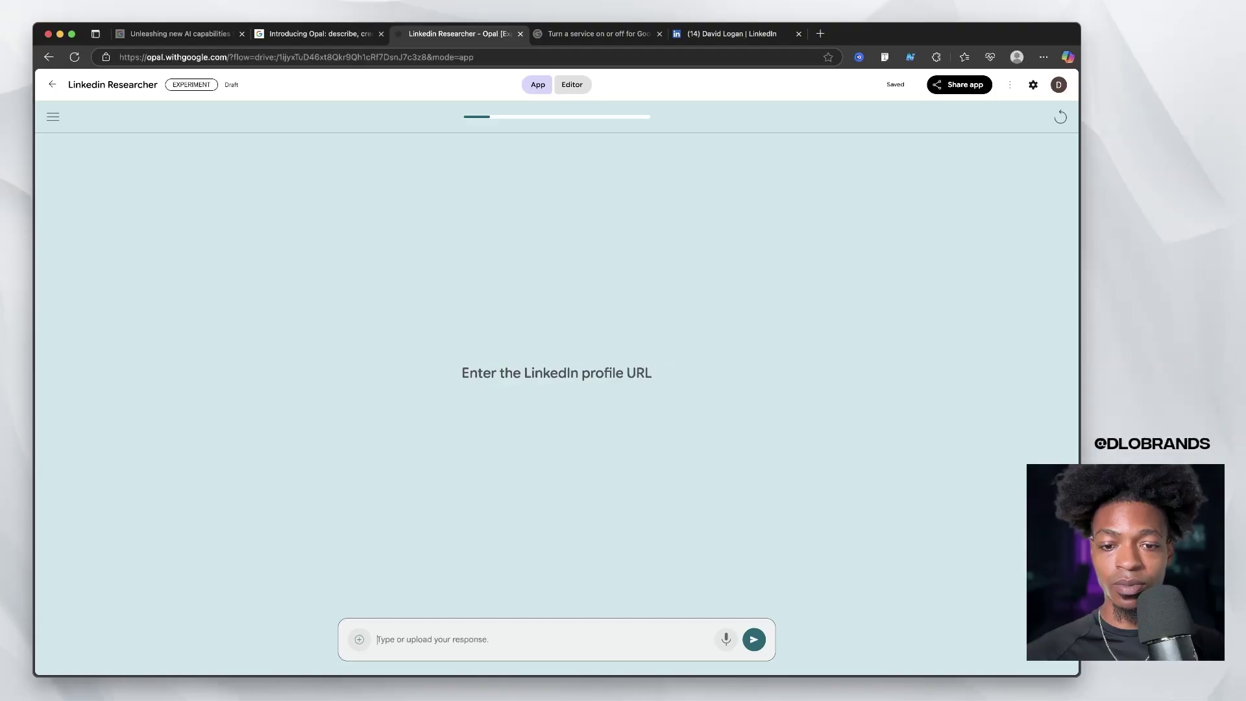
key("super+v")
key("Return")
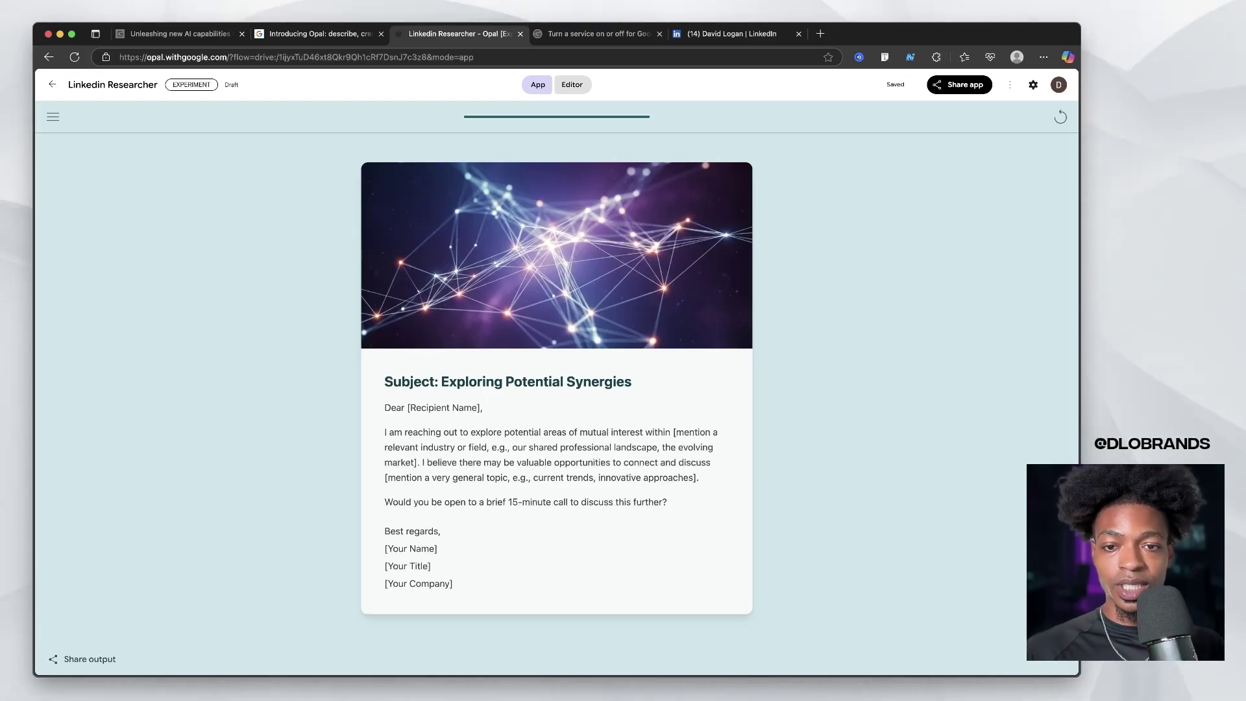
Review the generated outreach email, and examine the console output of the URL, profile content, extraction and email steps in the editor
left_click_drag(442, 382, 624, 381)
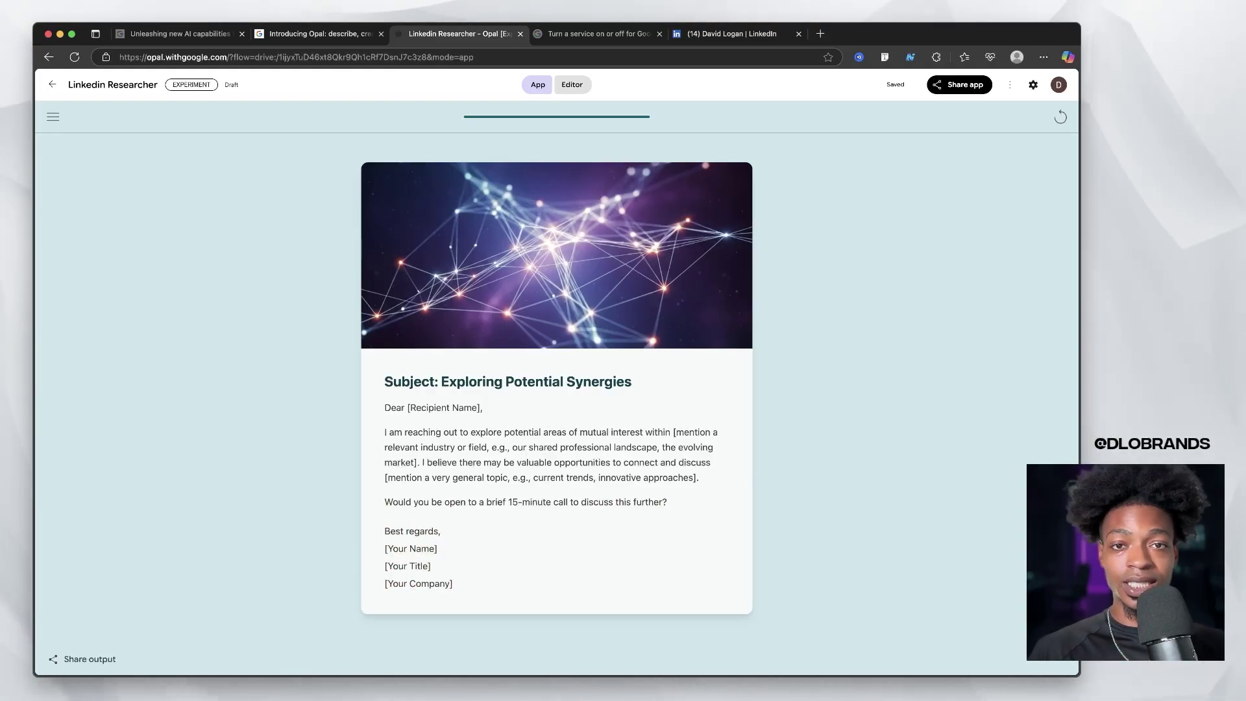
left_click(572, 85)
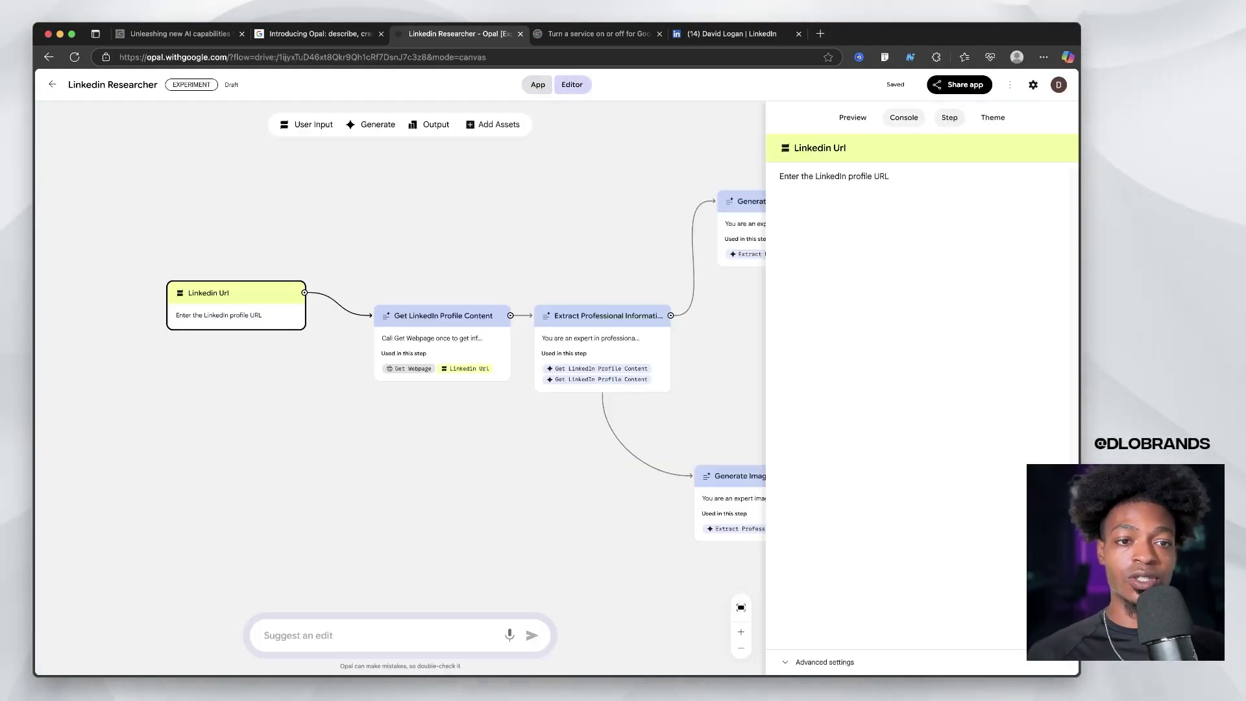
left_click(904, 118)
left_click(908, 261)
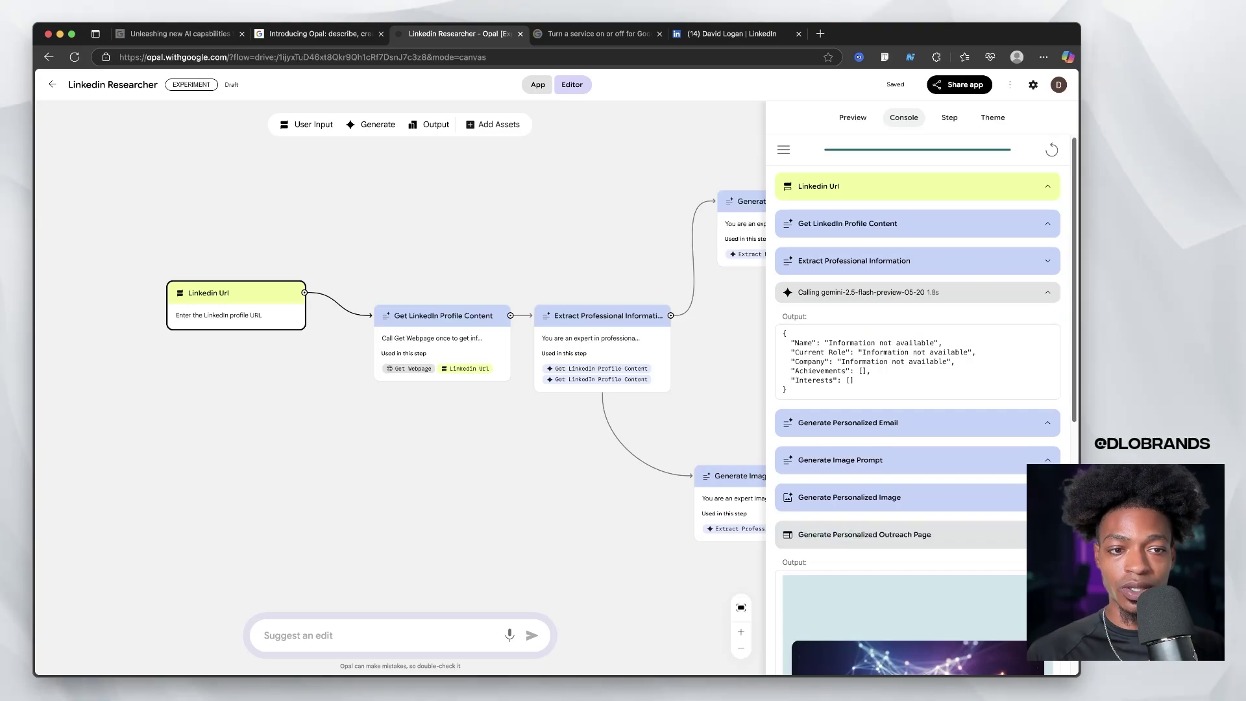
left_click(909, 422)
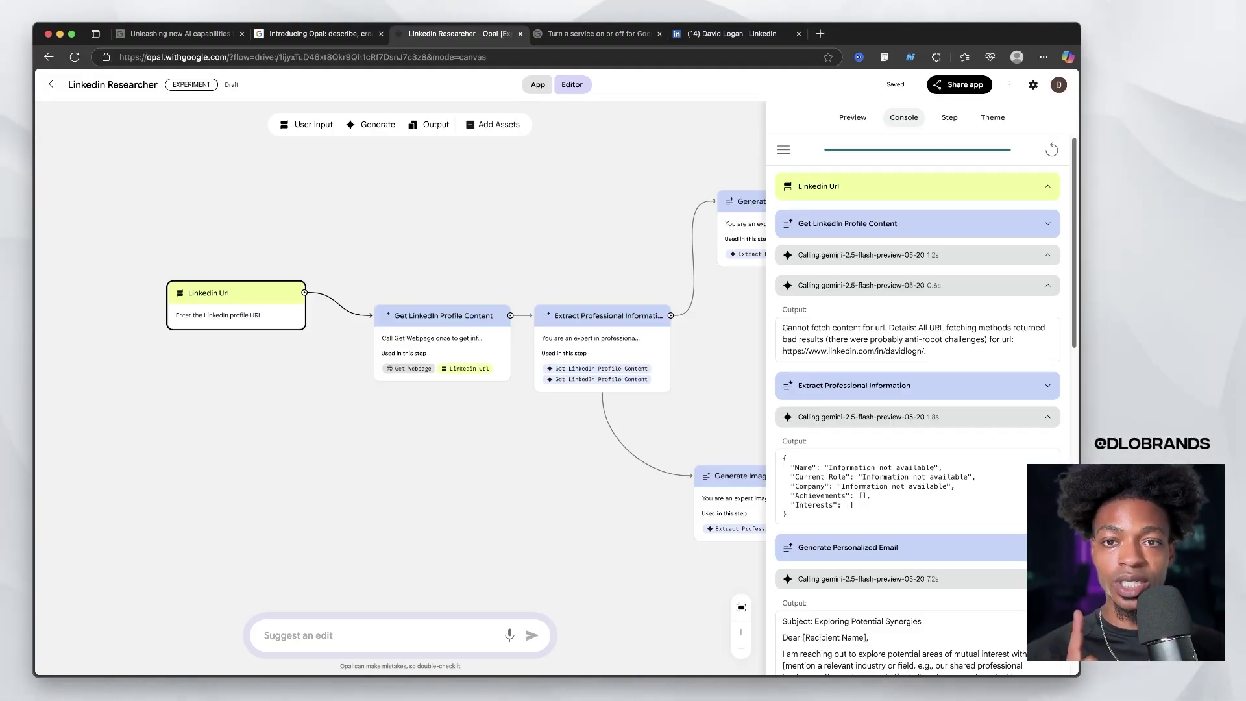
left_click(918, 186)
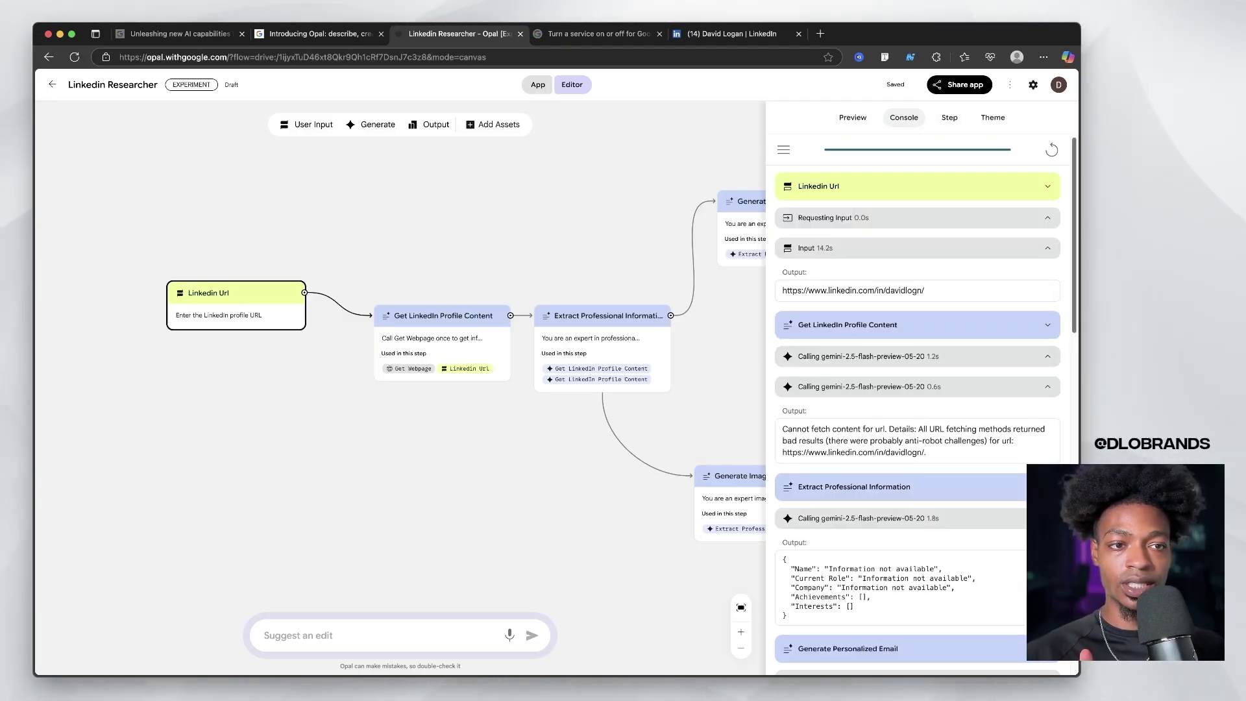
left_click(918, 186)
Rename the workflow's Linkedin Url input step to "Youtube URL"
left_click(950, 117)
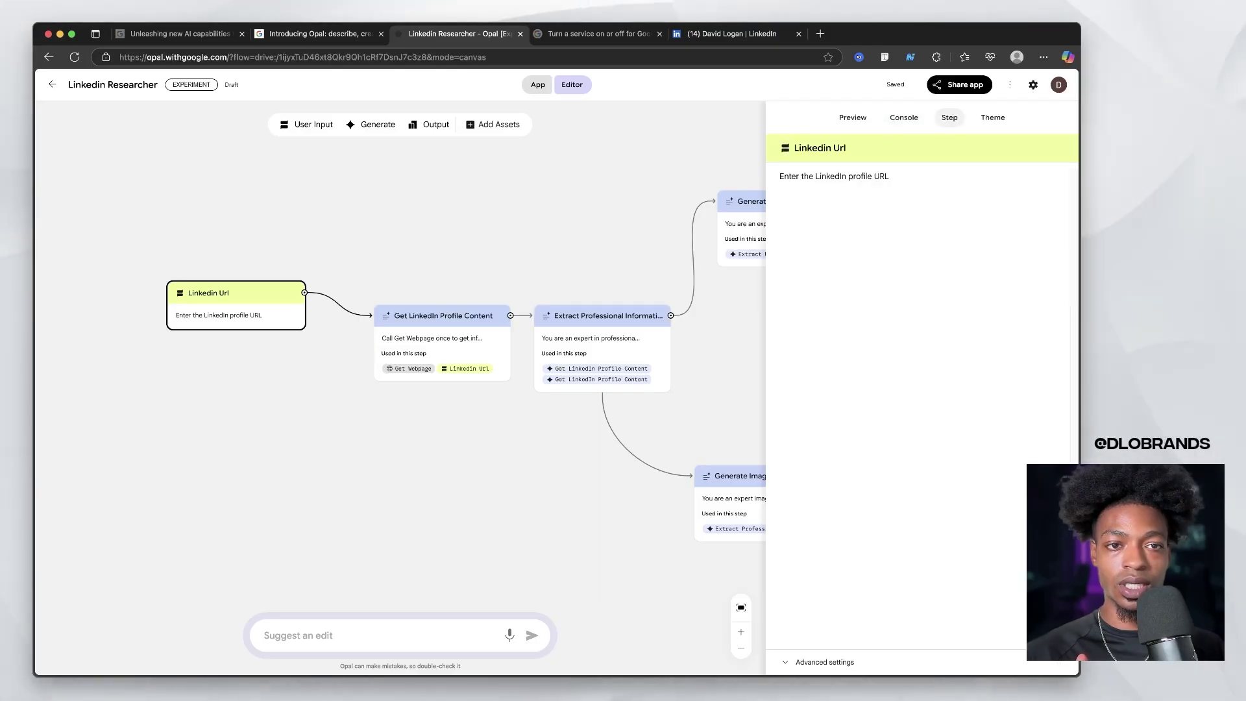
triple_click(819, 148)
type("You")
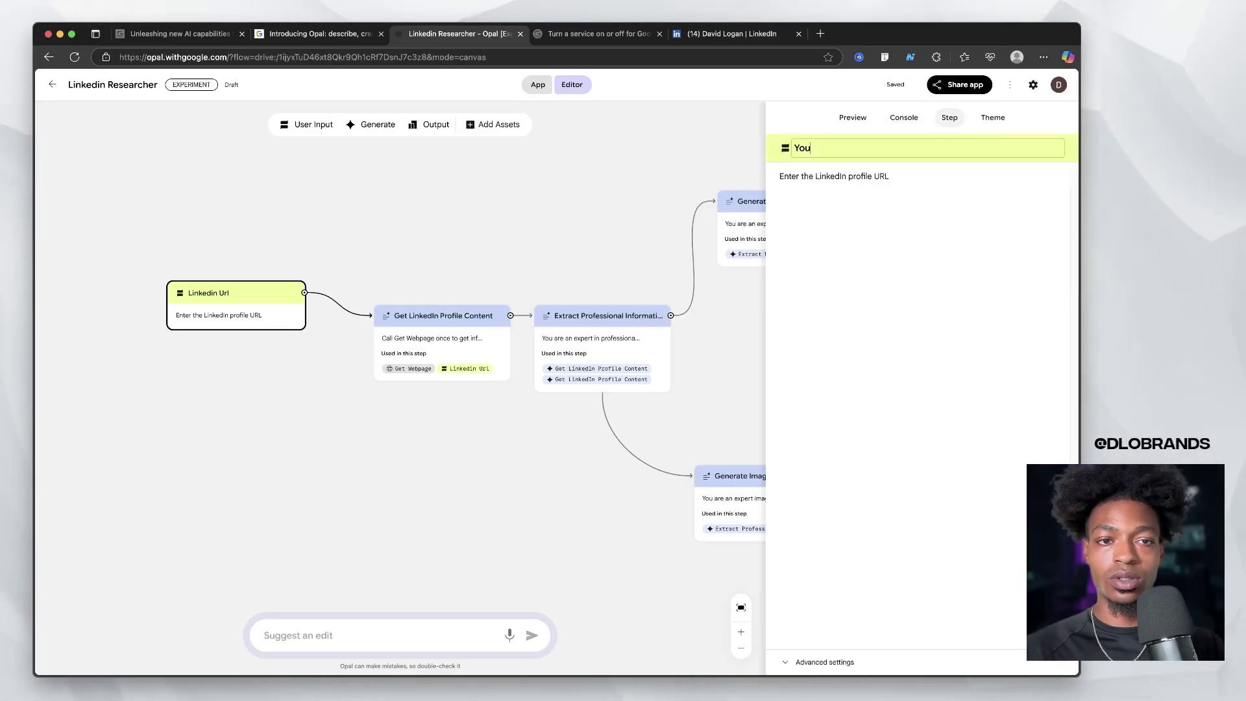
type("tube URL")
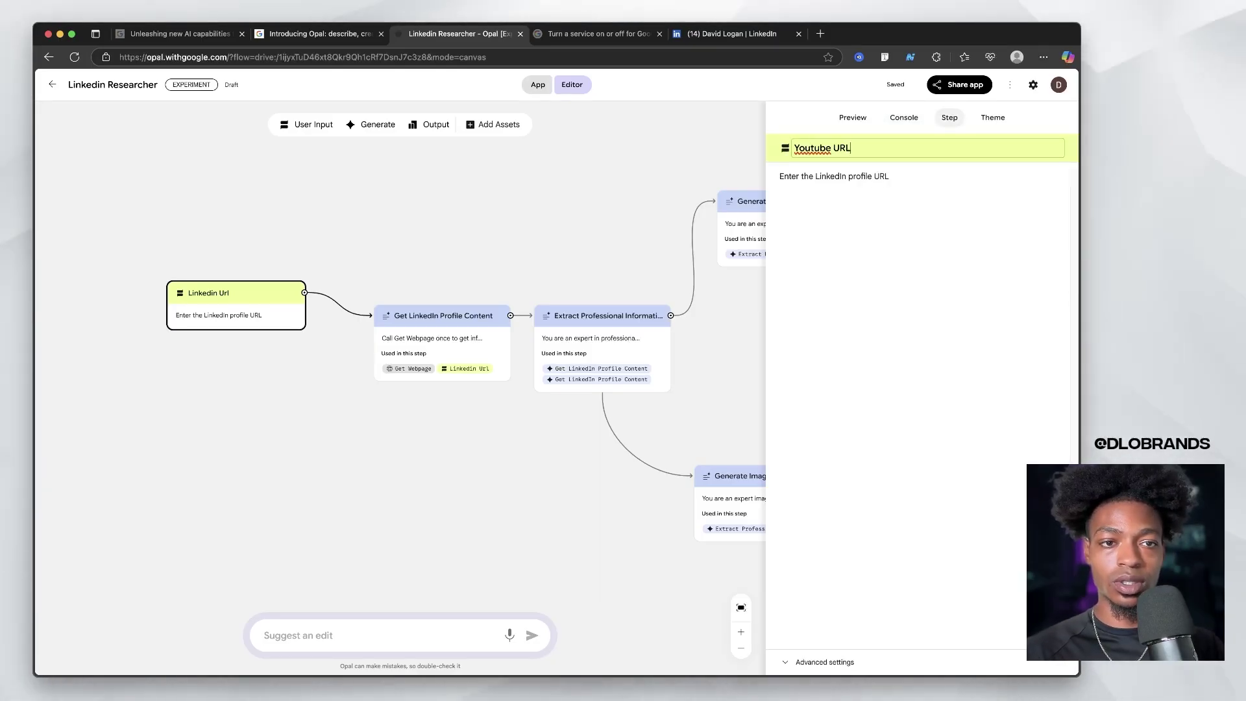
Change the input step's prompt to "Enter the Youtube channel URL" and close the step
key("Left")
key("shift+Left")
key("shift+Left")
key("shift+Left")
key("shift+Left")
key("shift+Left")
key("shift+Left")
key("shift+Left")
type("Youtube")
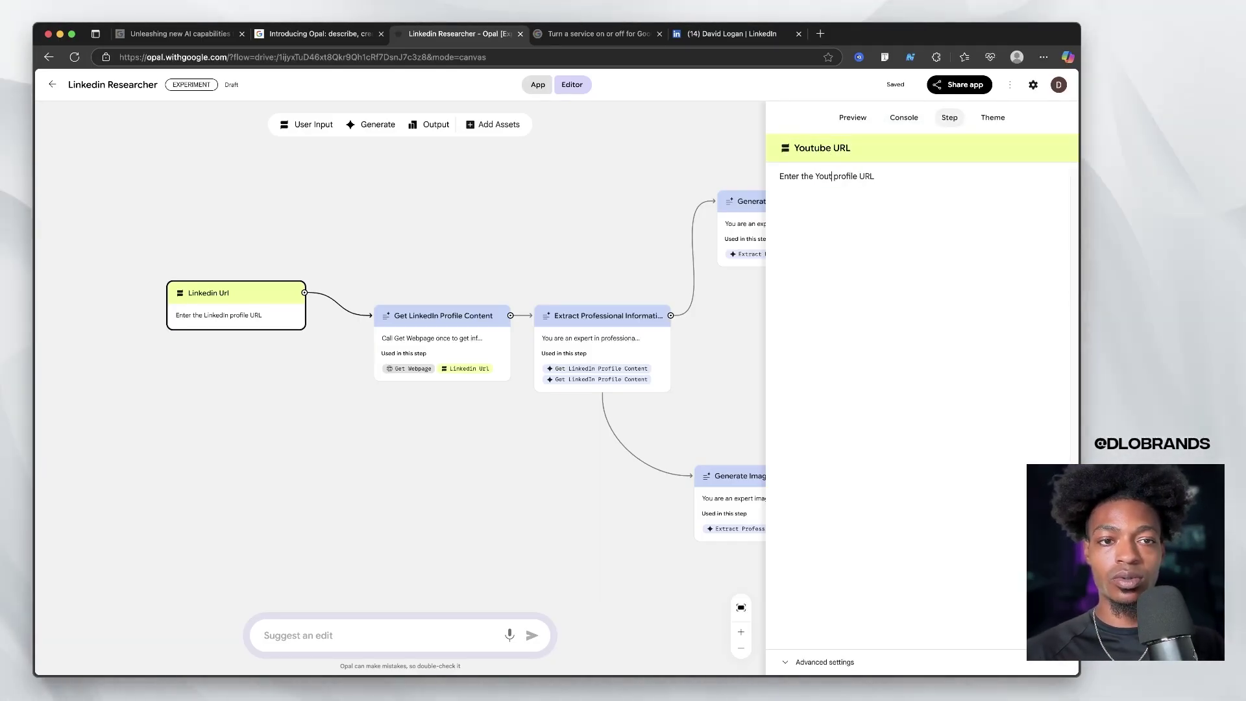
key("Right")
key("shift+Right")
key("shift+Right")
key("shift+Right")
key("shift+Right")
key("shift+Right")
key("shift+Right")
key("shift+Right")
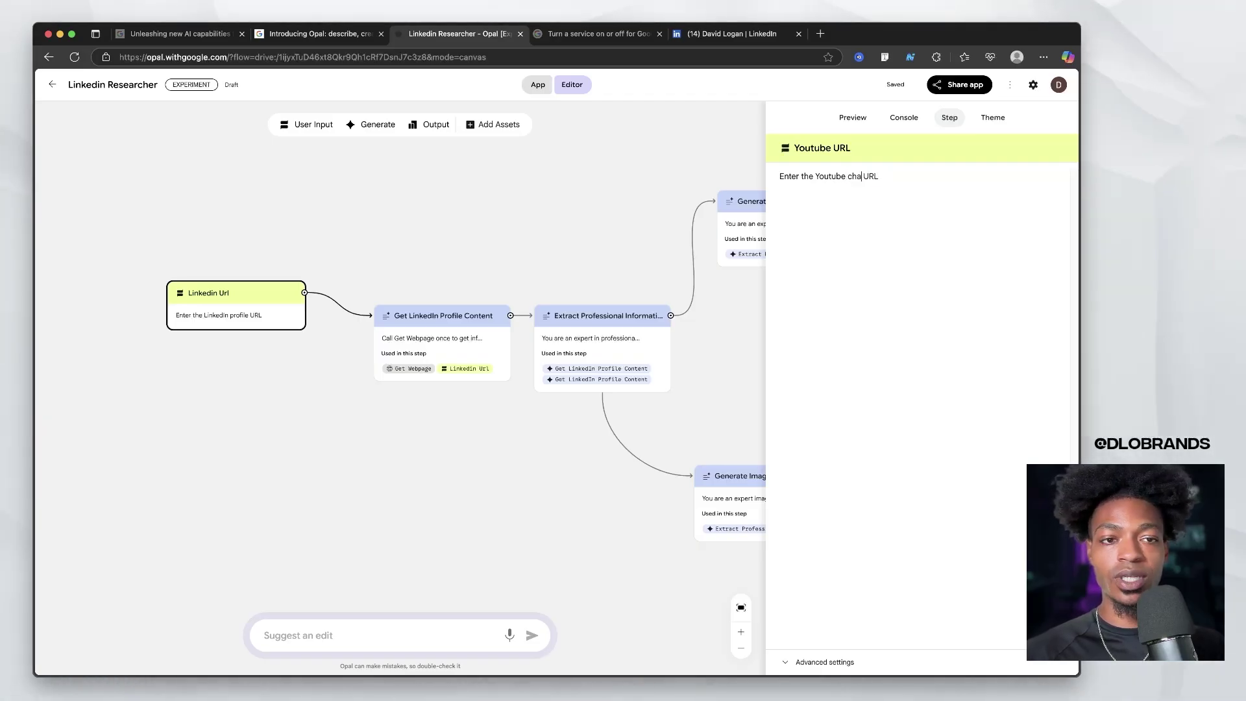
key("Escape")
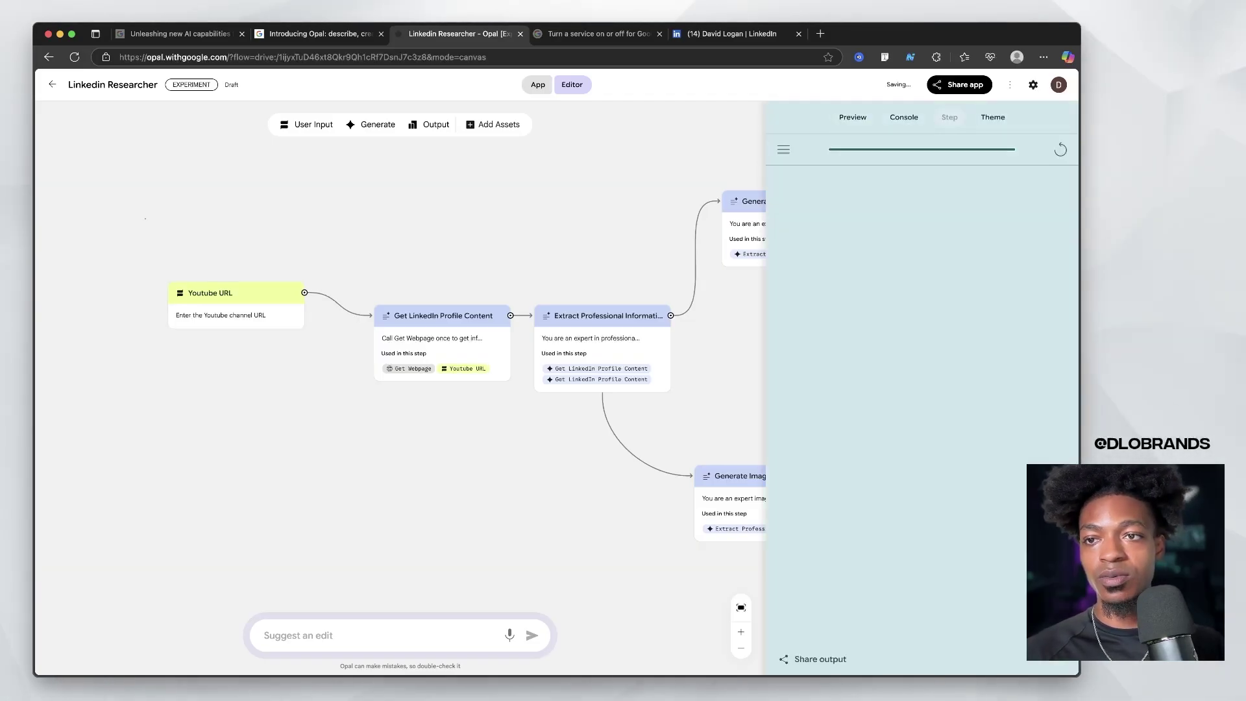
Examine the instructions of the Extract Professional Information step in the workflow
left_click_drag(519, 454, 361, 410)
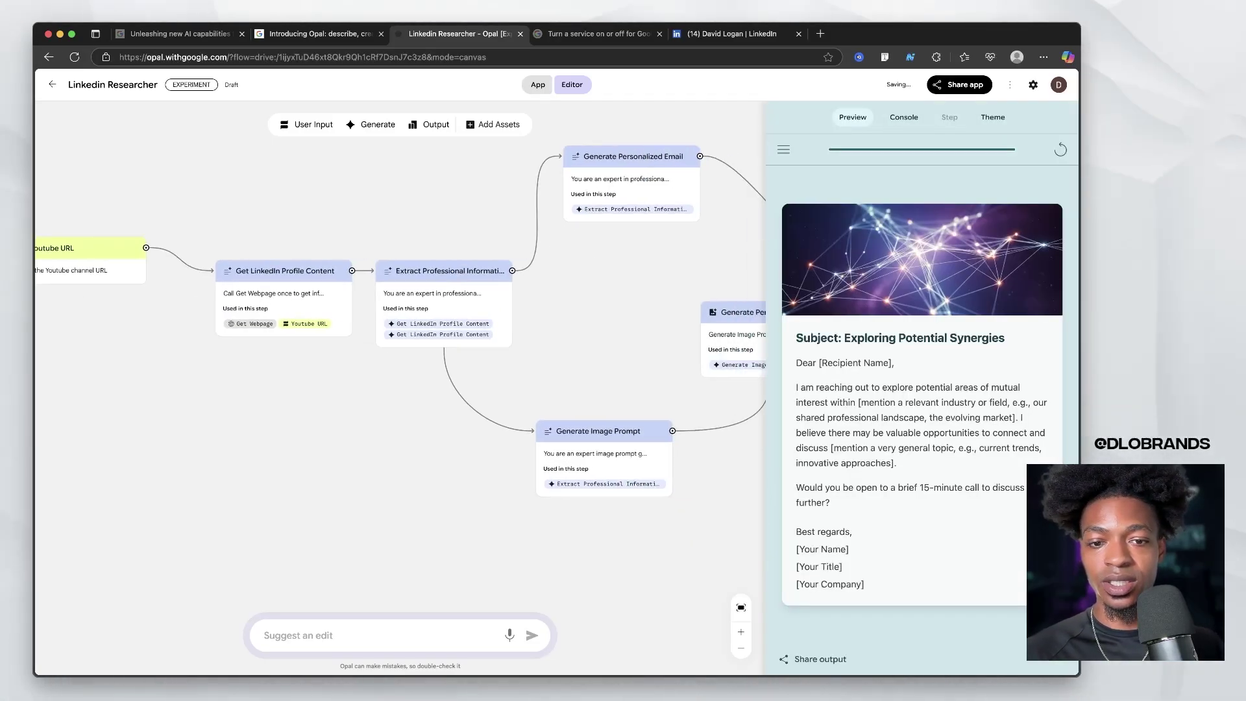
left_click(444, 285)
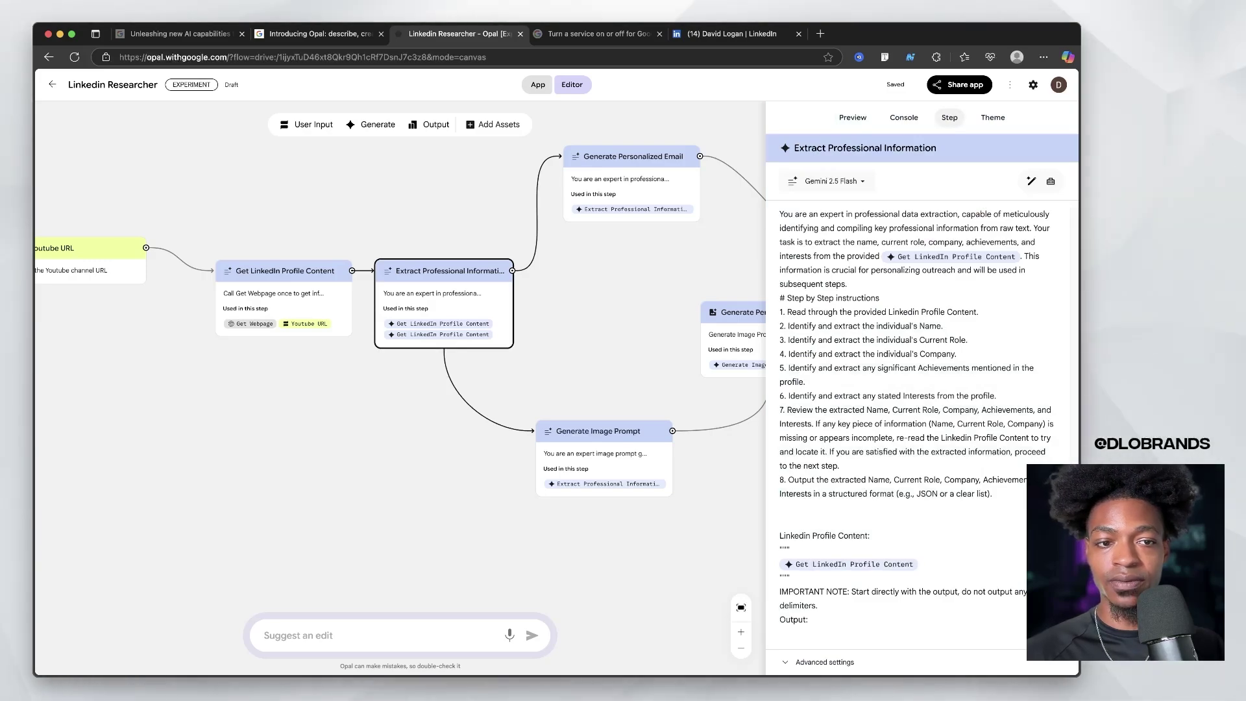
scroll(400, 364, "up", 1)
scroll(400, 363, "left", 1)
Create a new Opal app and start its description: "I want to create a Youtube Prospect Bot with the goal of learning about a potential"
left_click(53, 85)
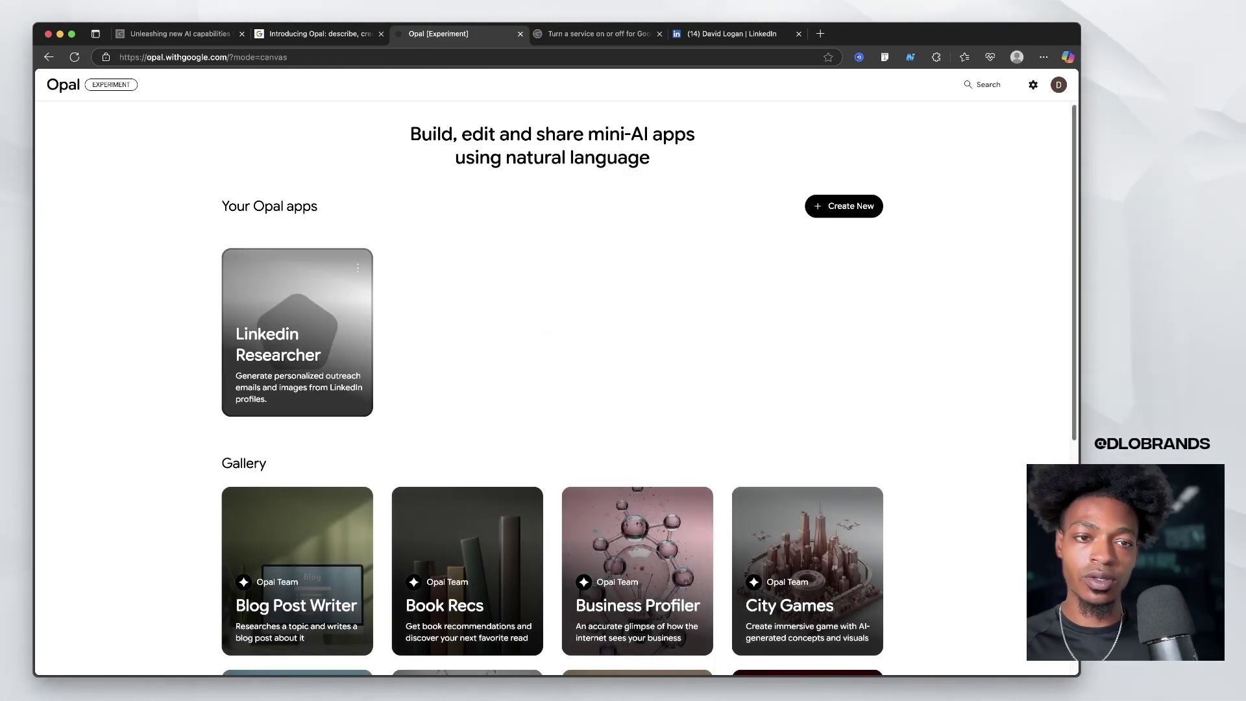
left_click(844, 207)
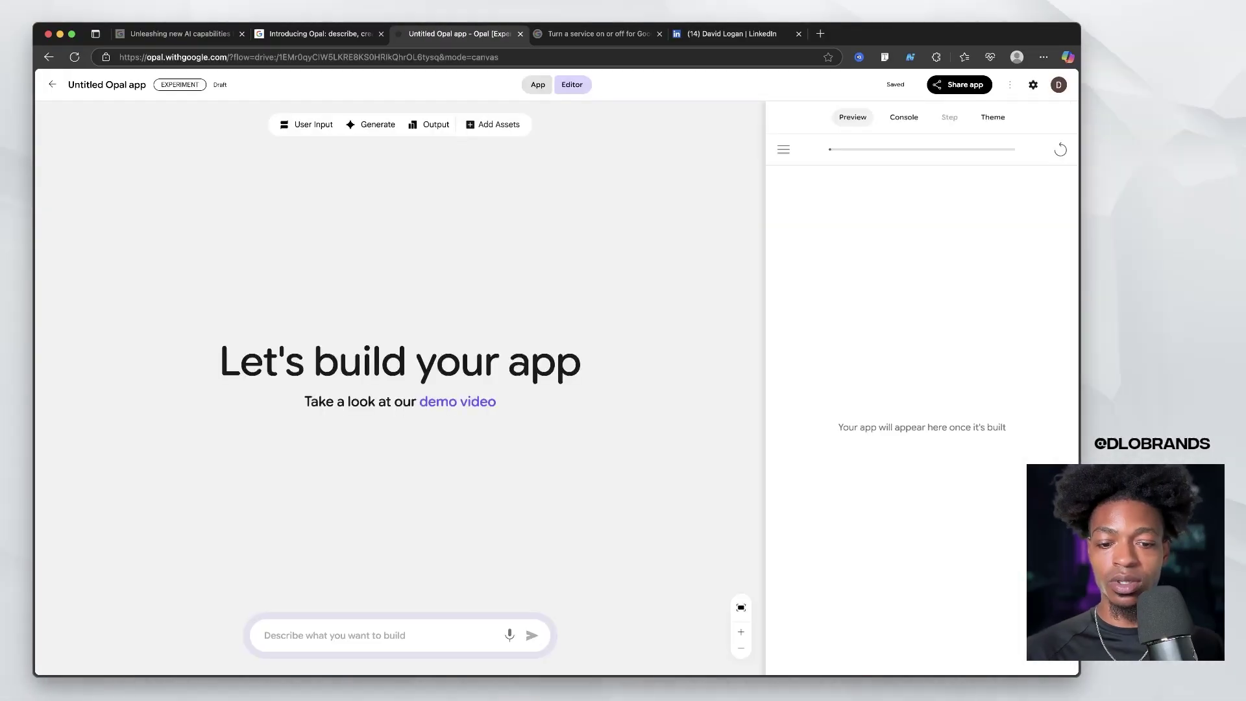
type("I want to crea")
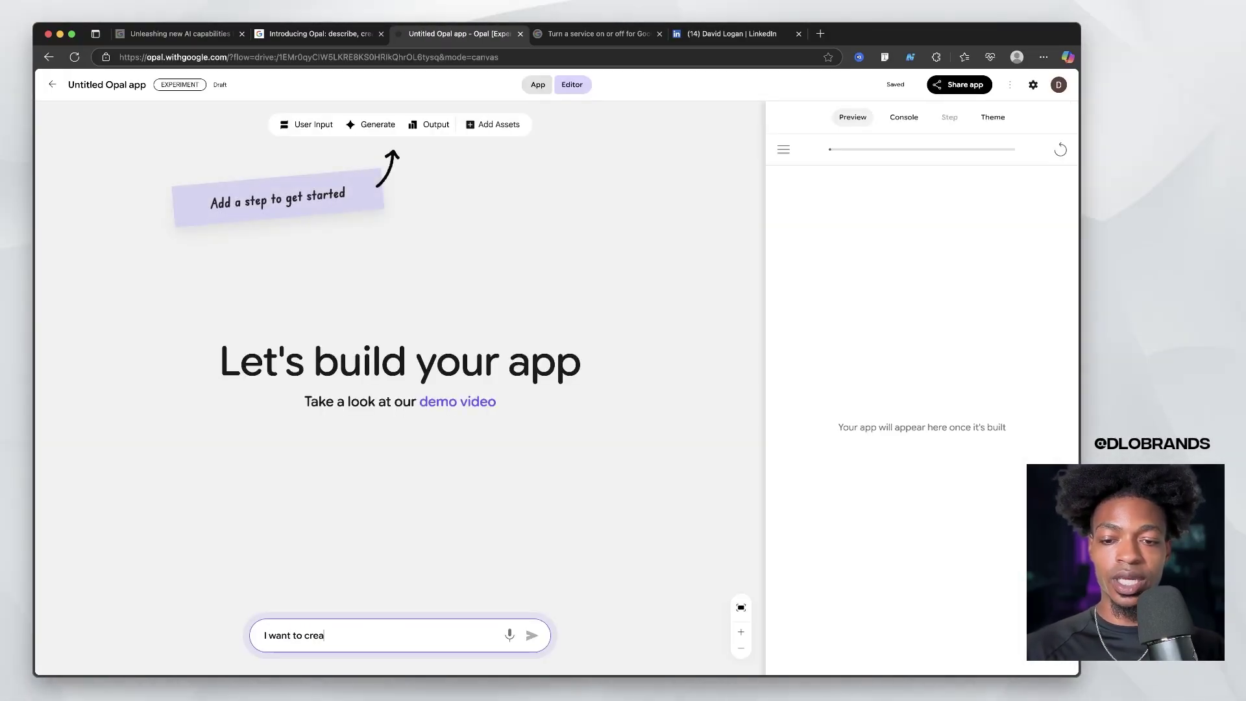
type("te a Youtube ")
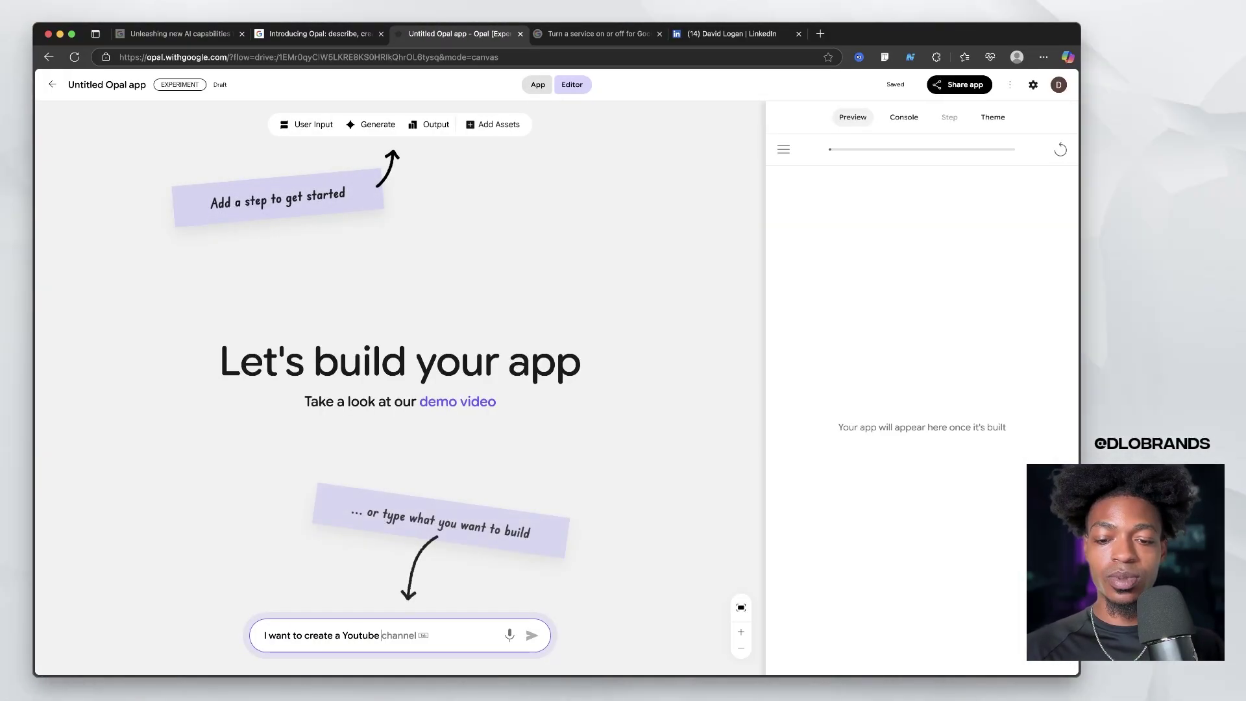
type("Prospect Bot")
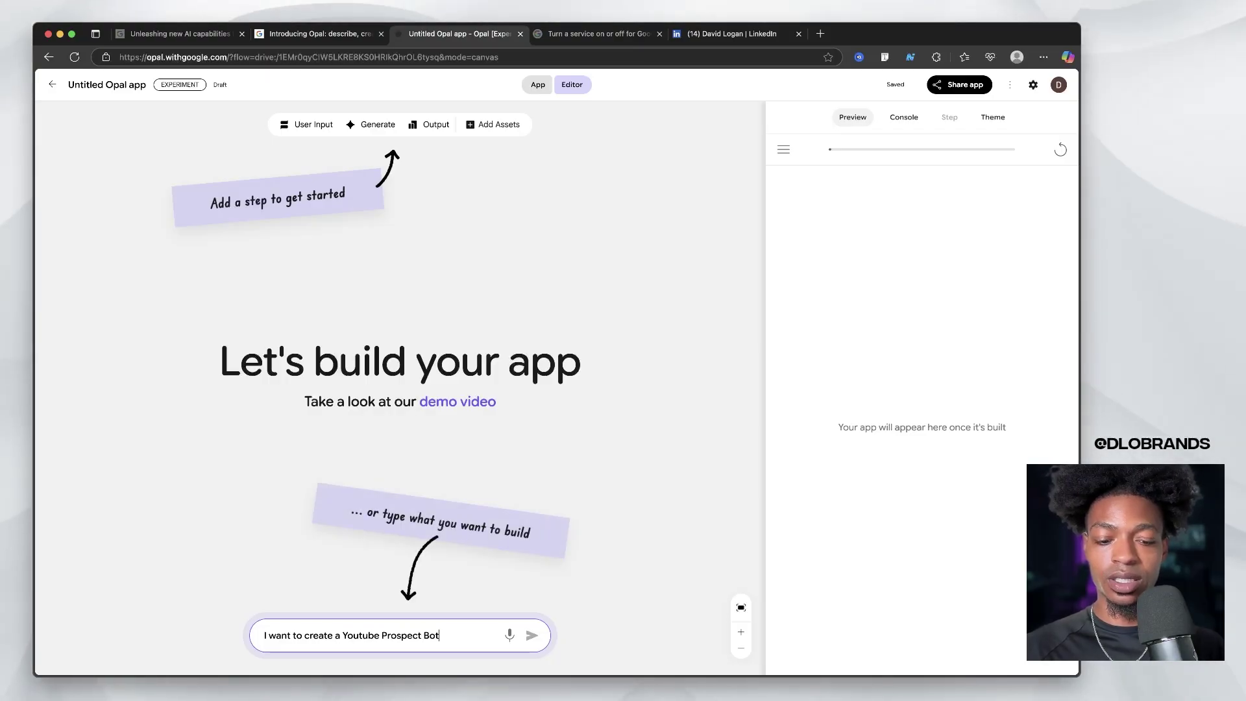
type(" with the g")
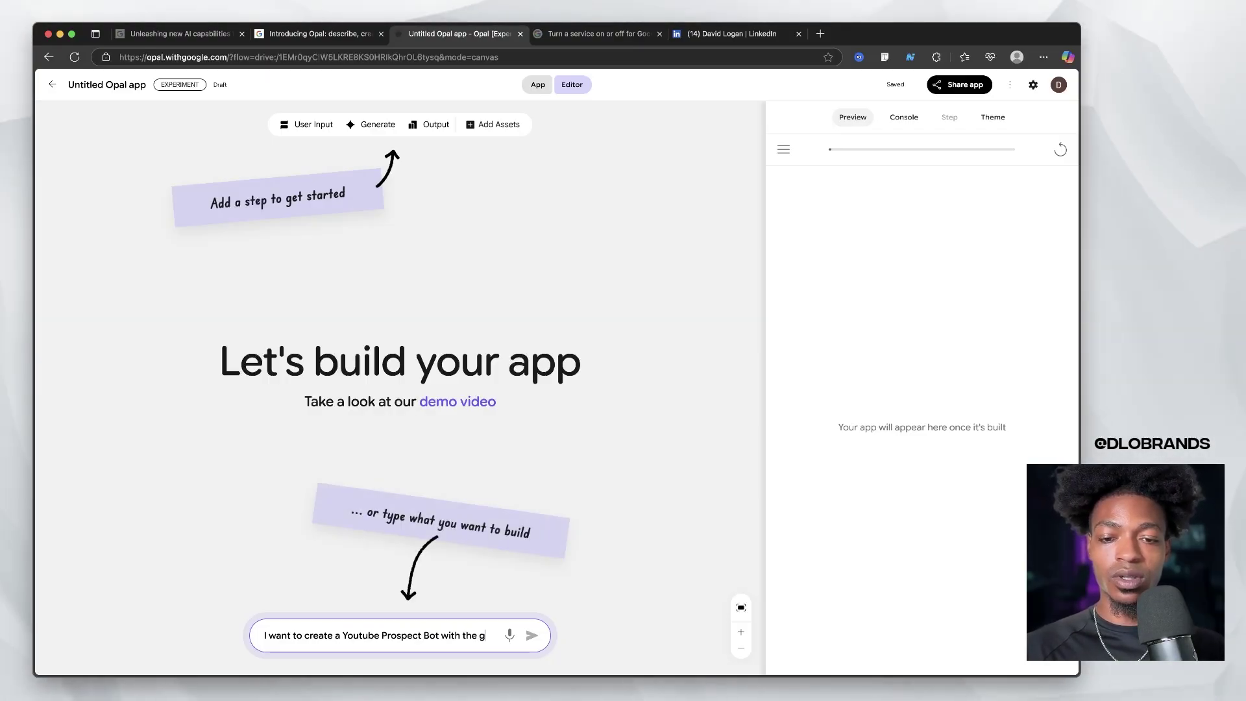
type("oal of learning a")
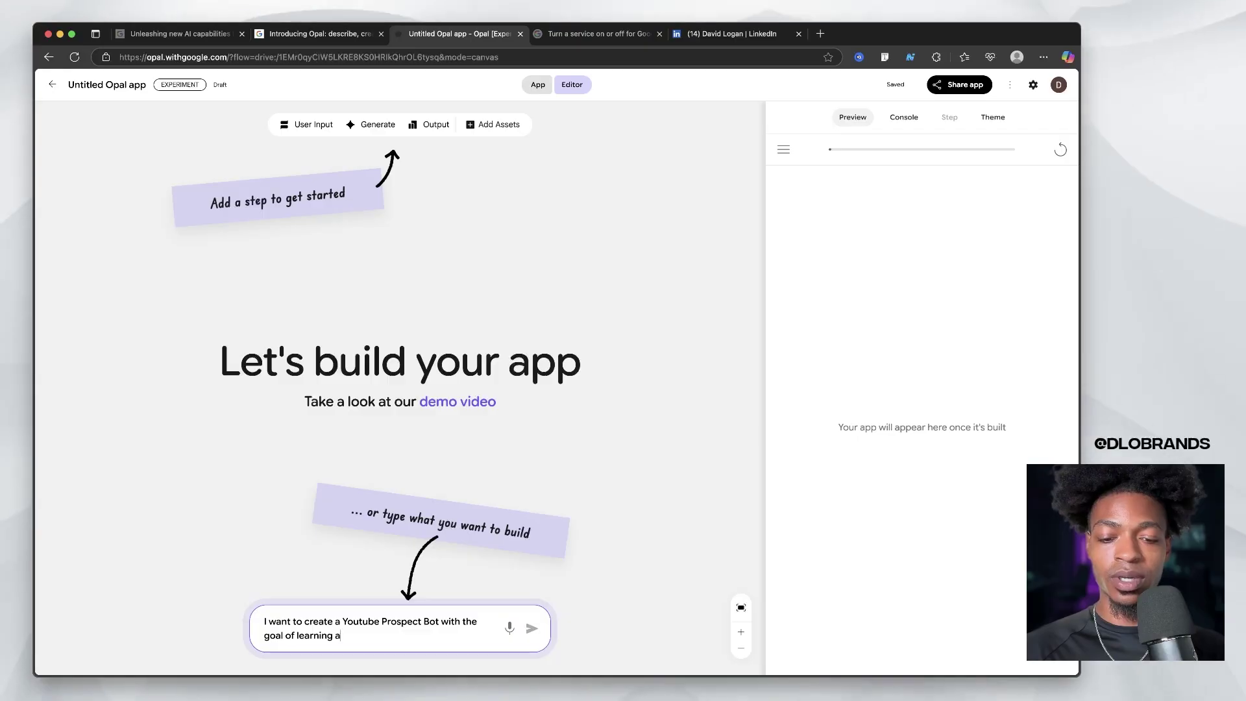
type("bout a potential ")
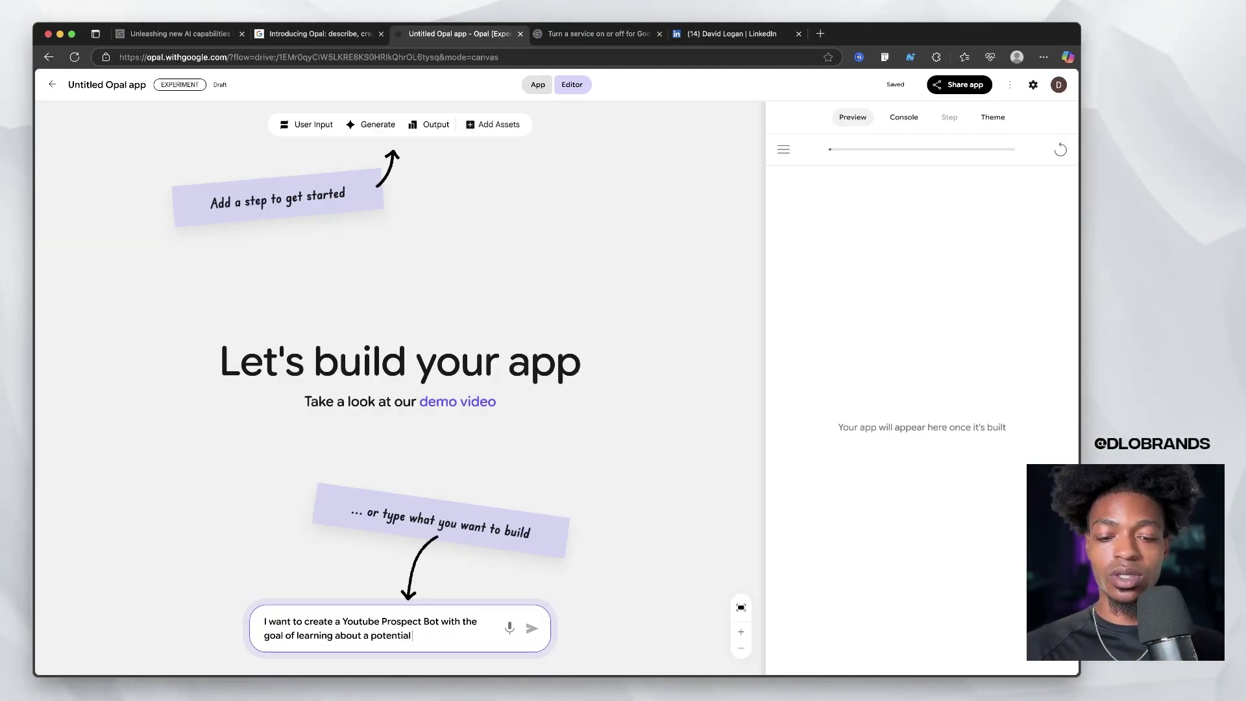
Continue the app description with "youtubers and offering them a collaboration with my graphic design company."
type("youtubers and of")
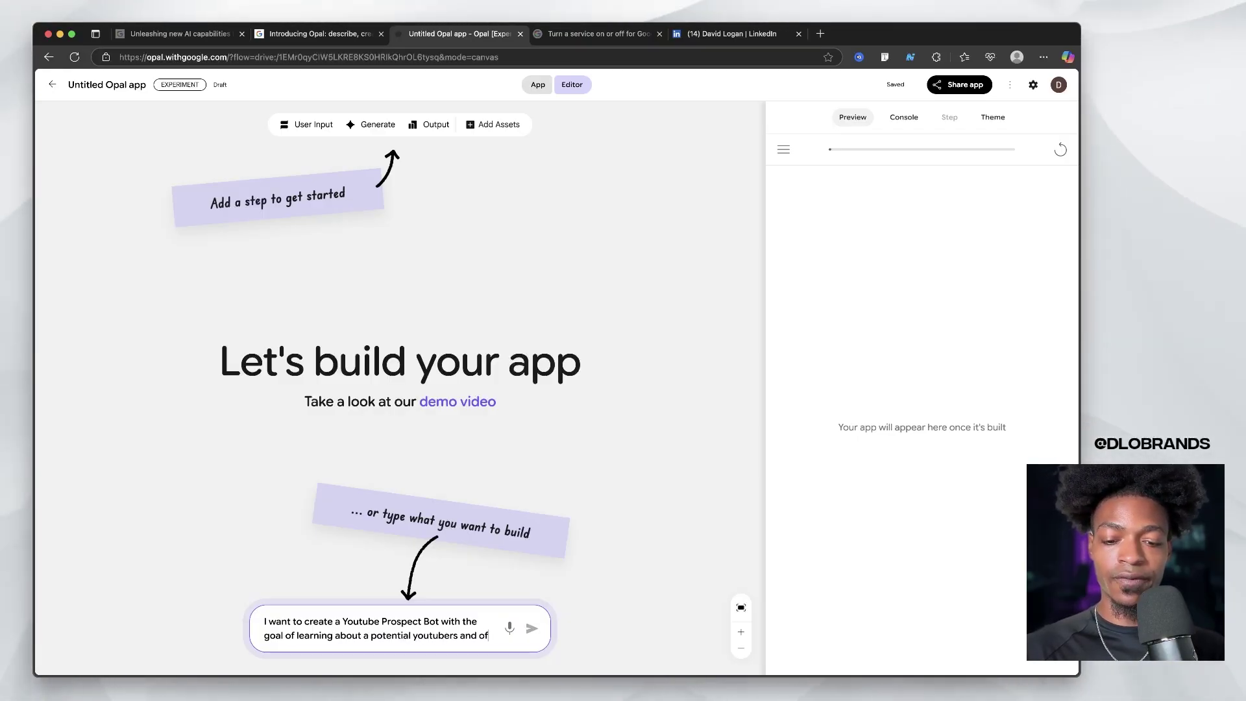
type("fering them a")
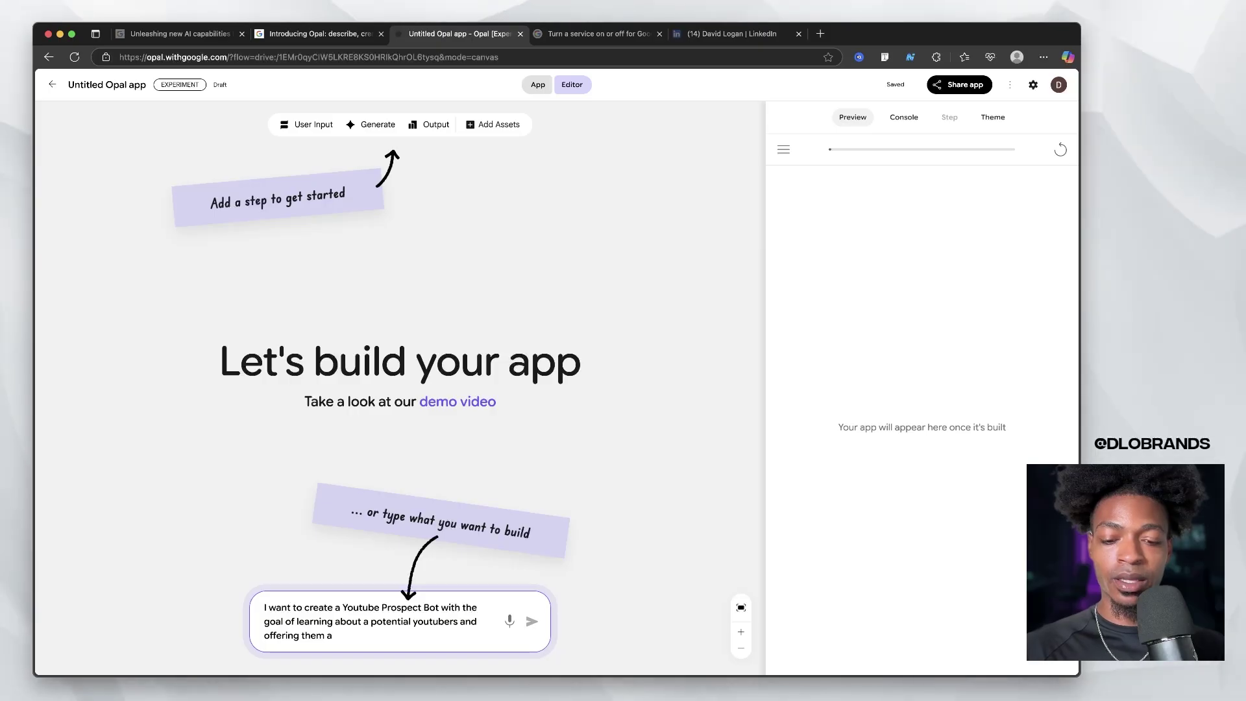
type(" collabor")
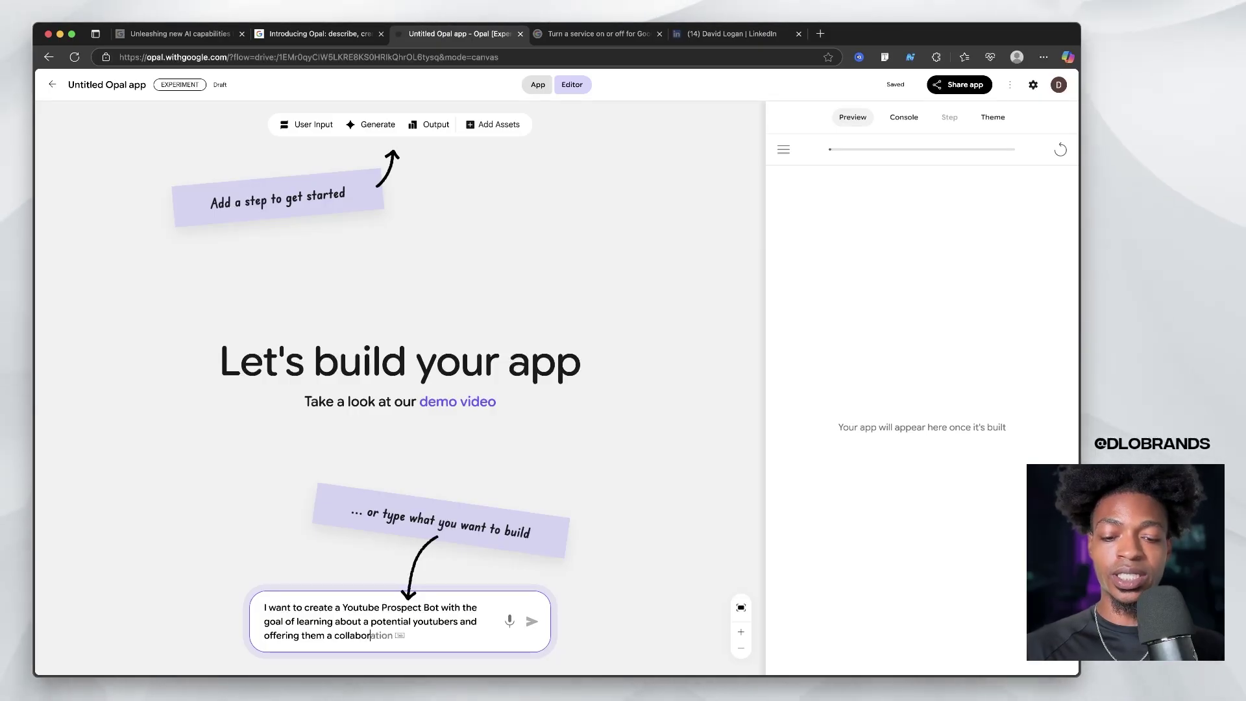
type("ation with my g")
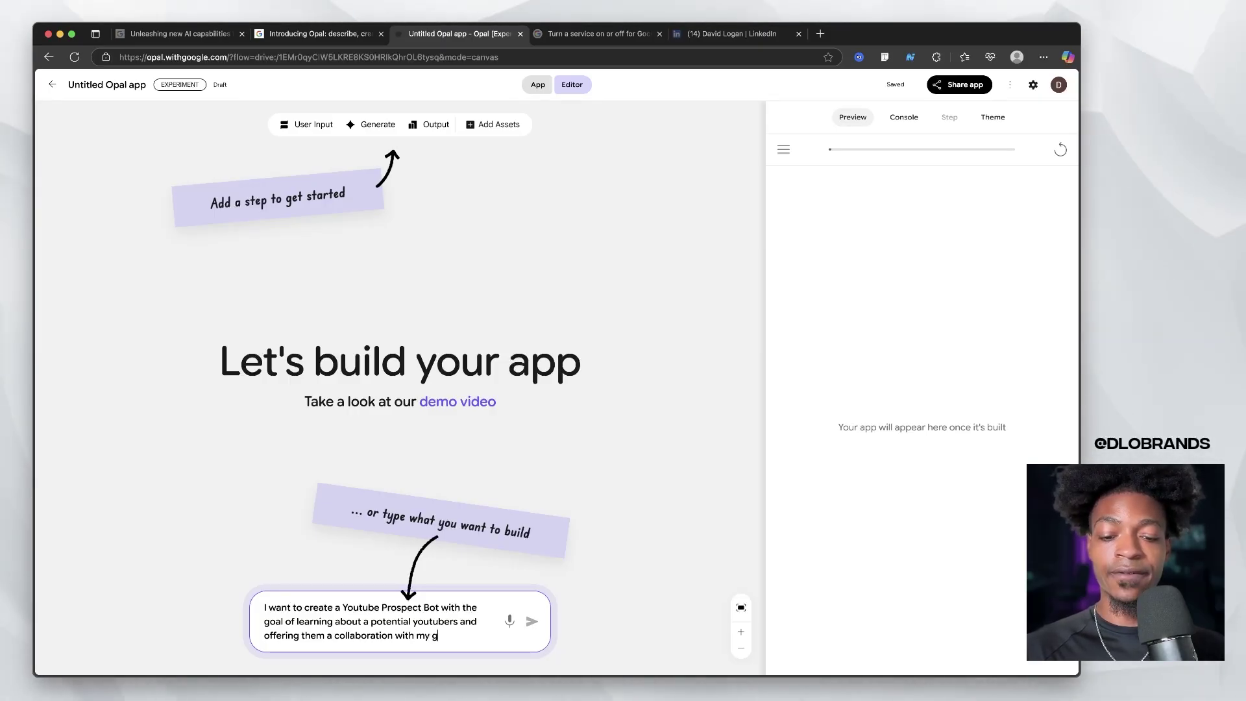
type("raphic esign company. ")
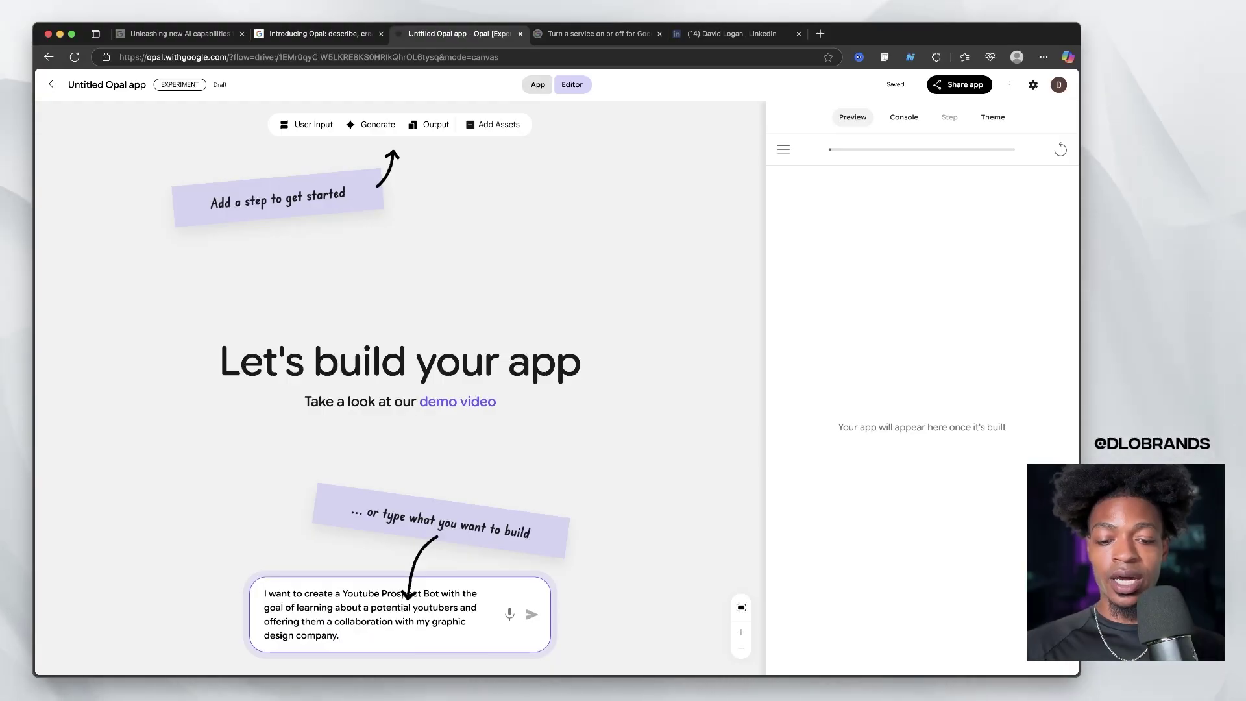
Continue the app description with "I want to input a url, then it should gather information abotu the channel and"
type("I want to in")
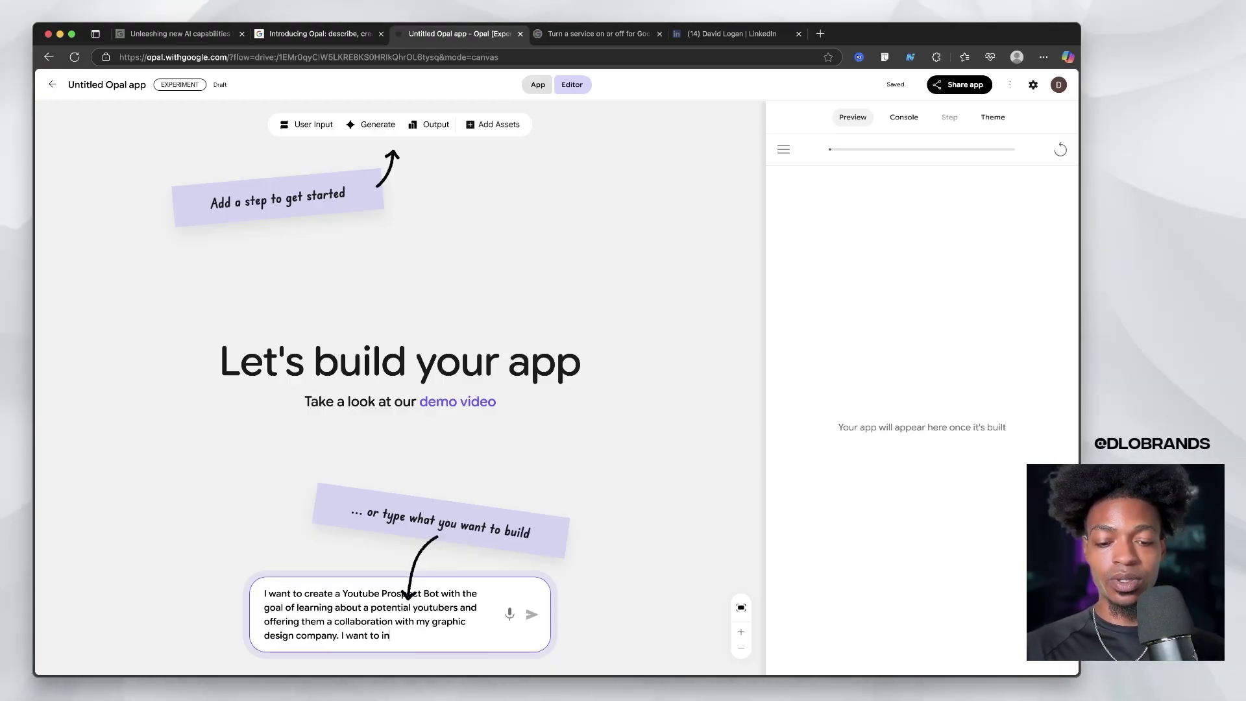
type("put a url. th")
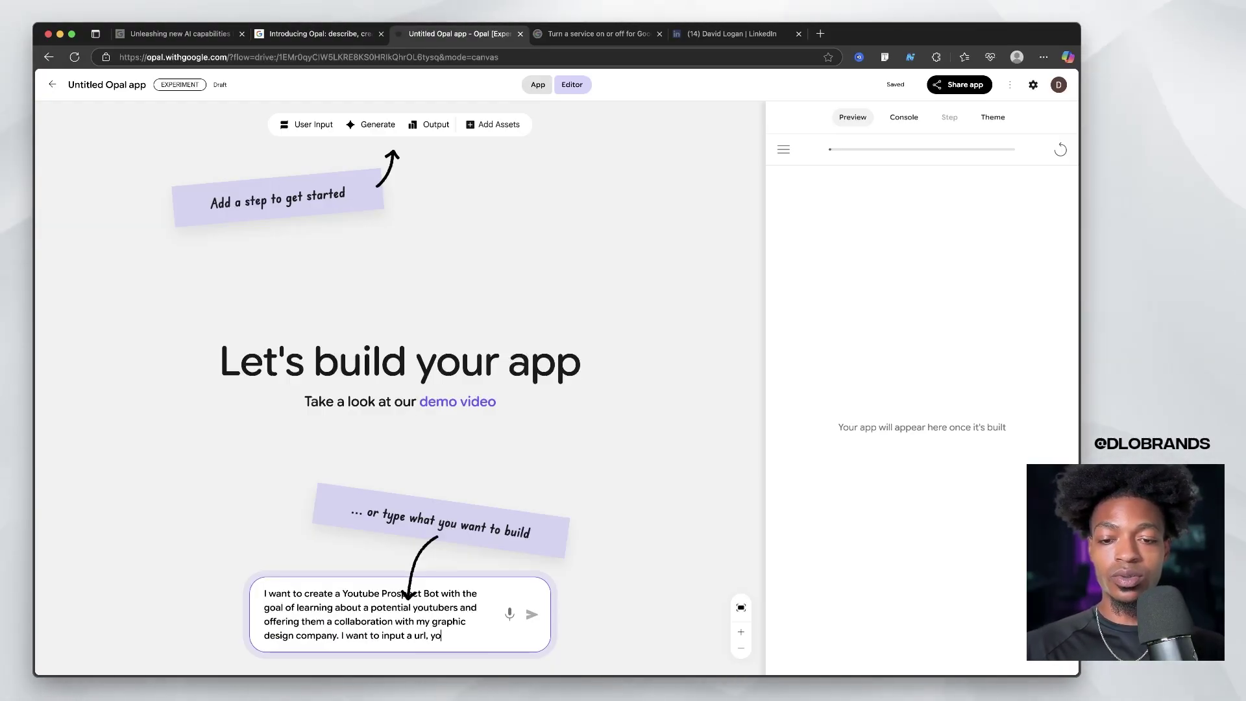
type("en ")
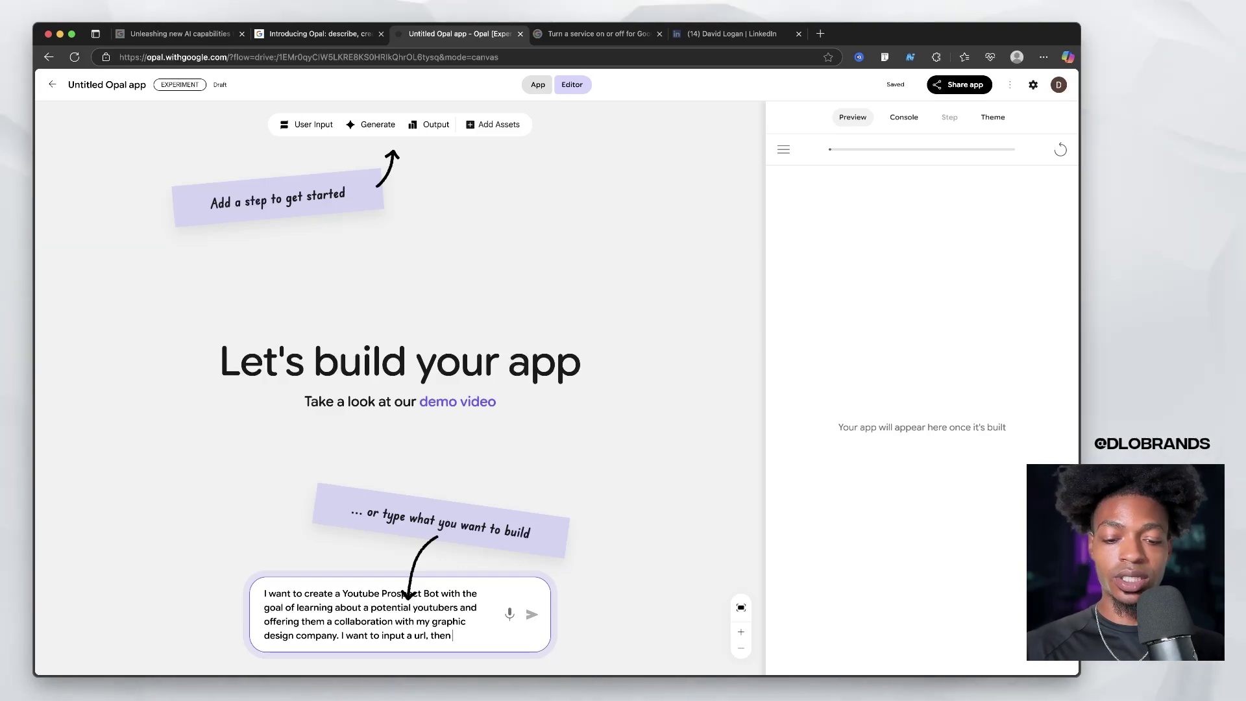
type("it should gather info")
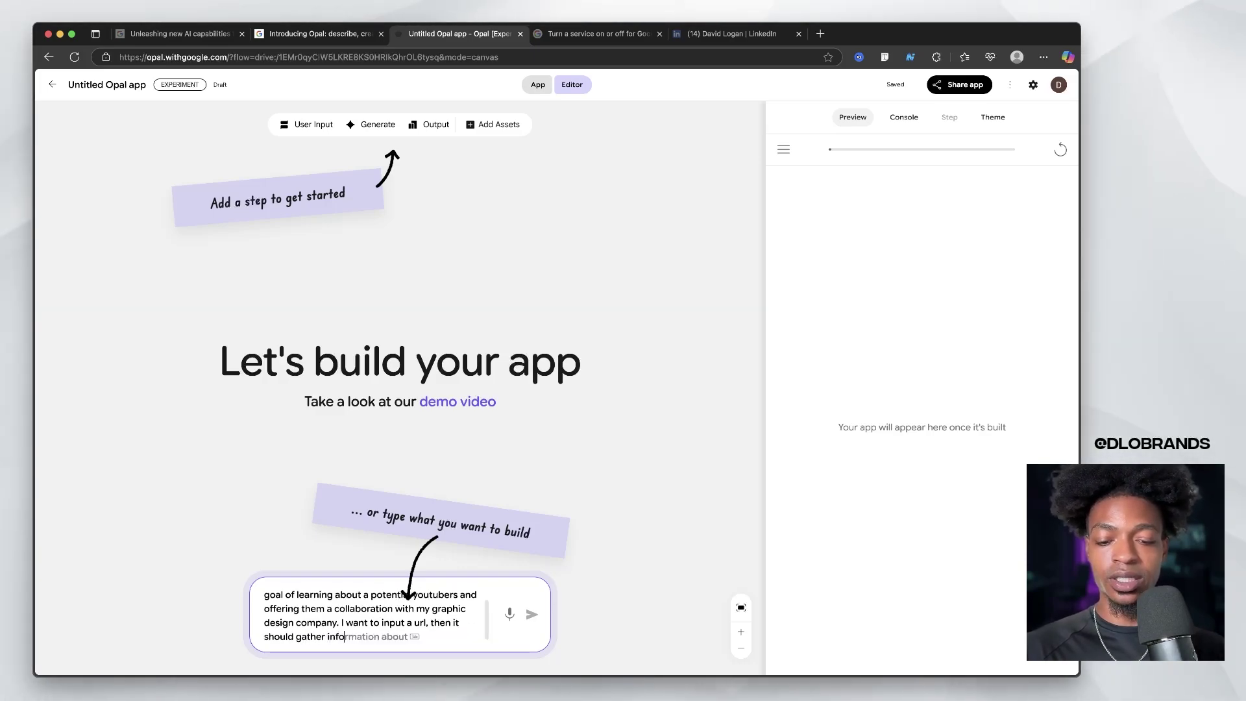
type("rmation abotu the")
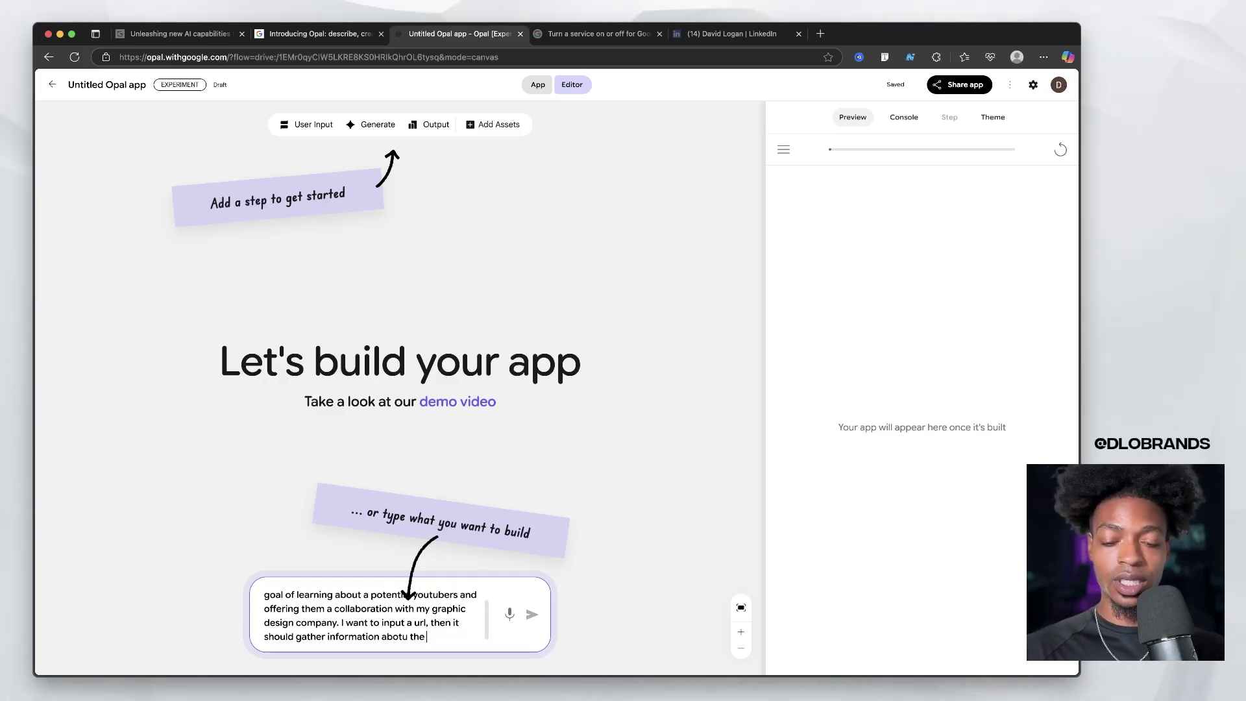
type(" channel and re")
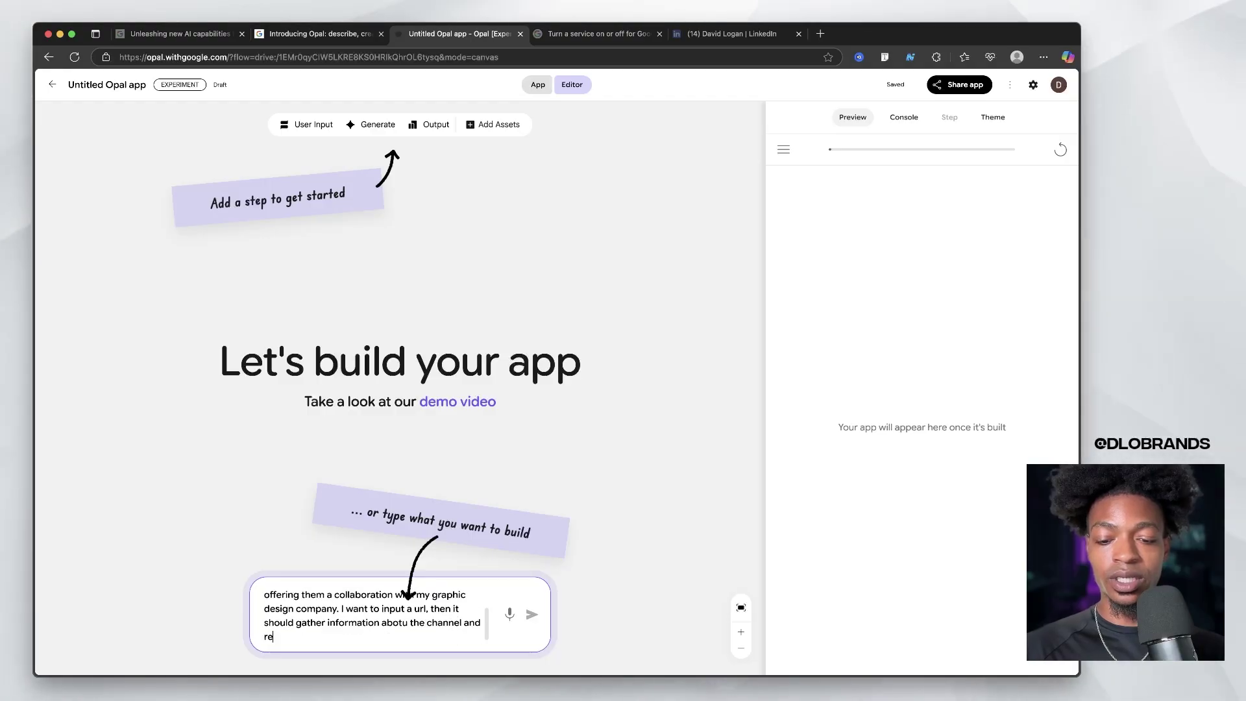
Finish the description with "read video titles and transcripts to create a personalized image and draft email to them." and submit it to generate the app
type("ad video ti")
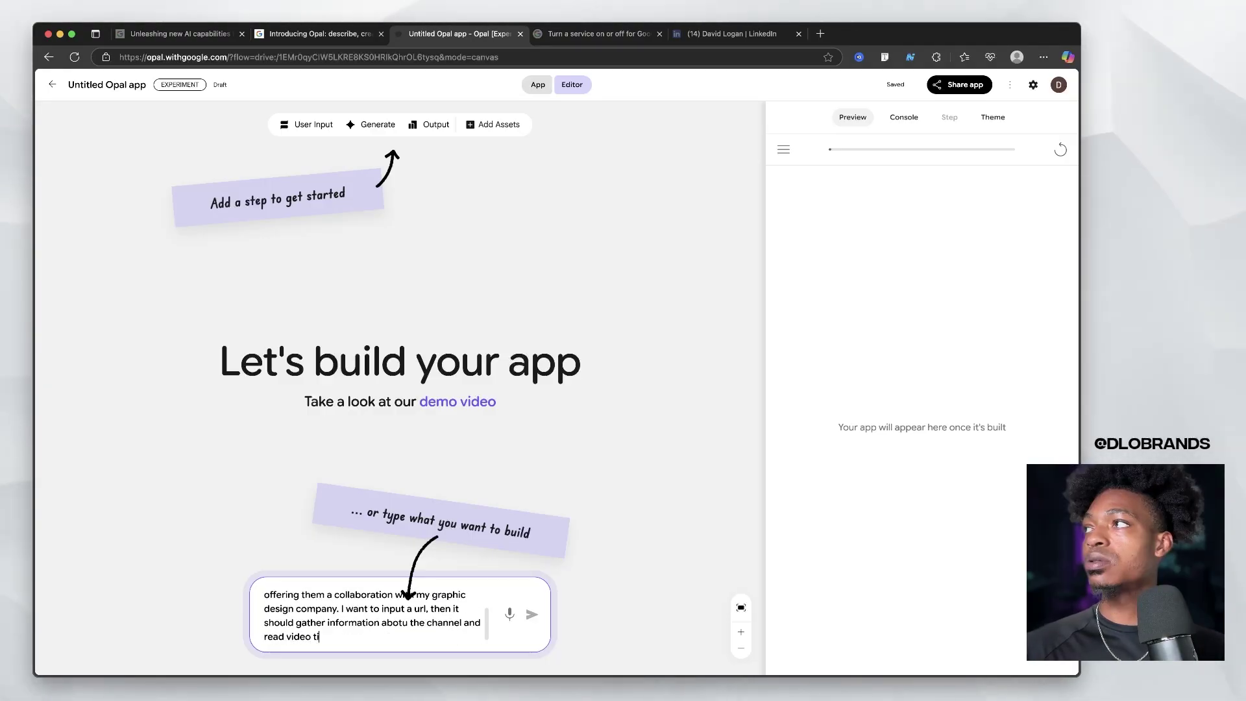
key("BackSpace")
key("BackSpace")
key("BackSpace")
key("BackSpace")
type("eo tit")
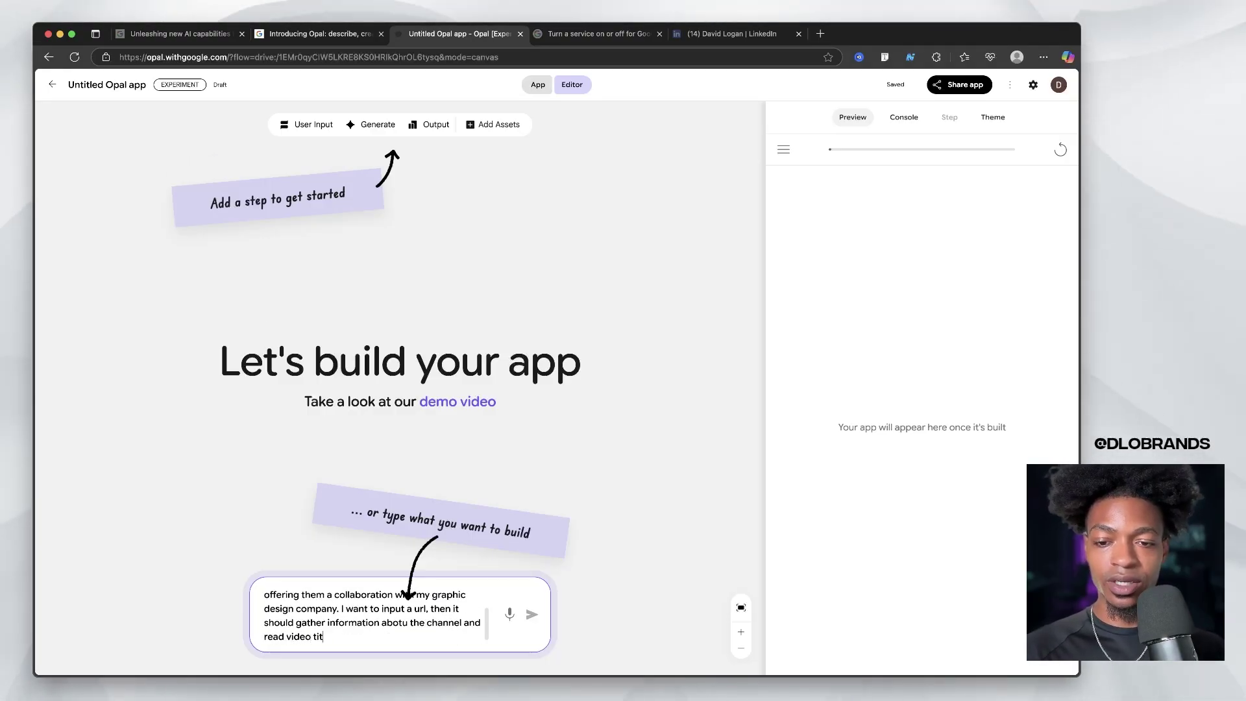
type("les and ")
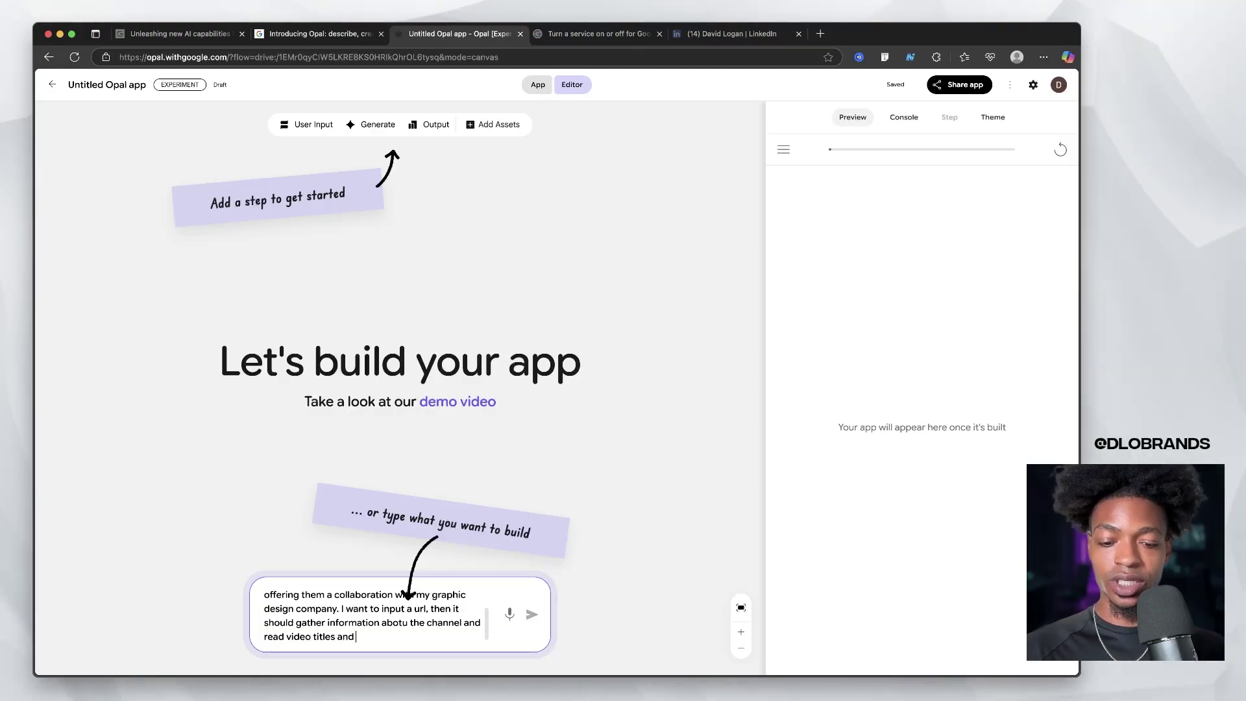
type("transcripts to creat")
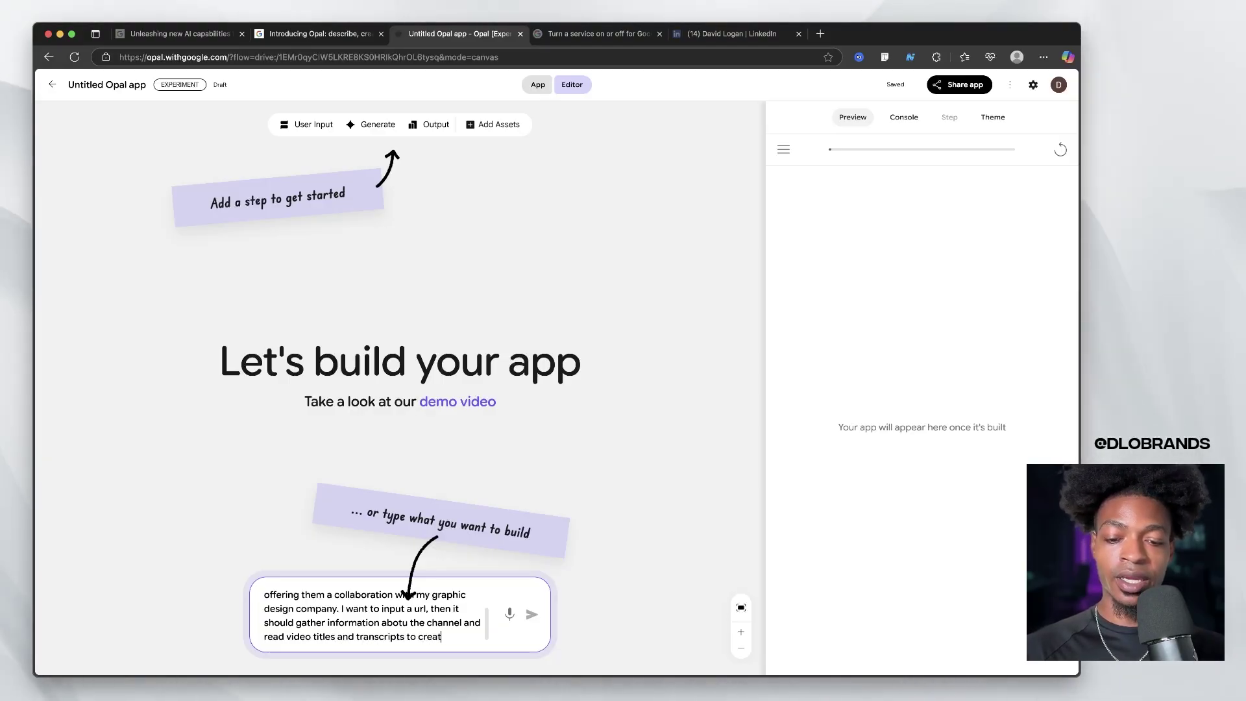
type("e a personalized imag")
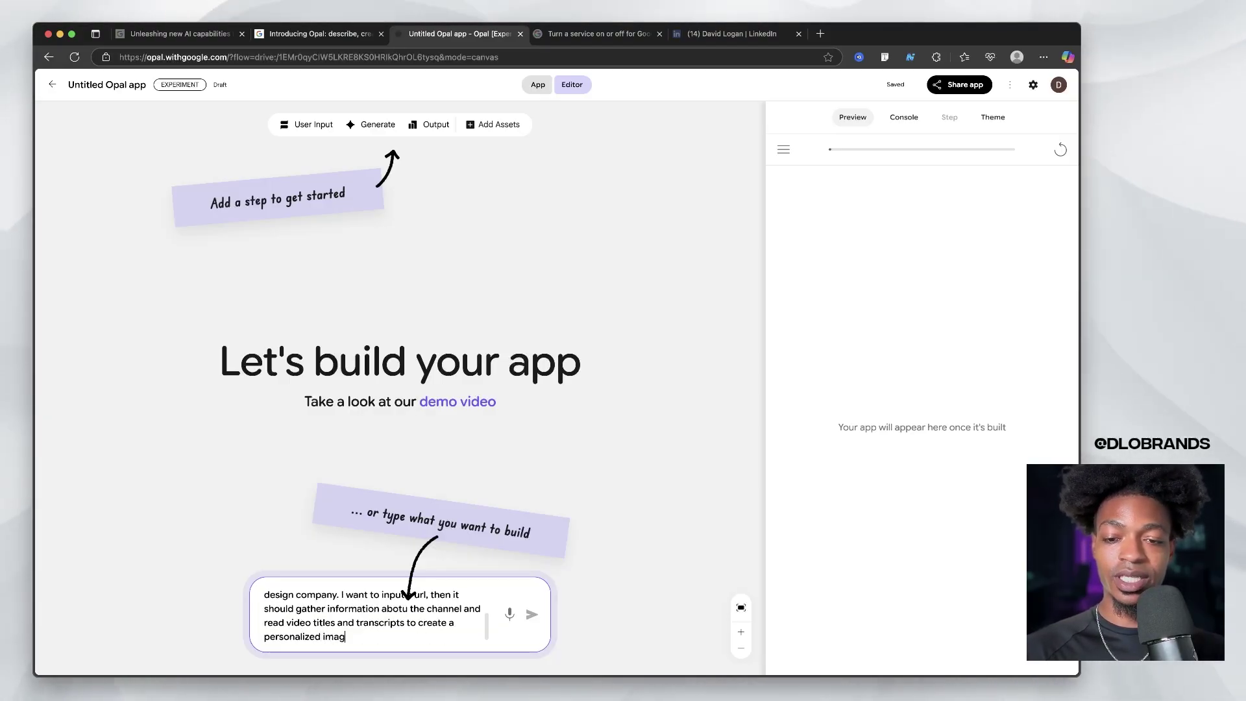
type("e and draft email to them.")
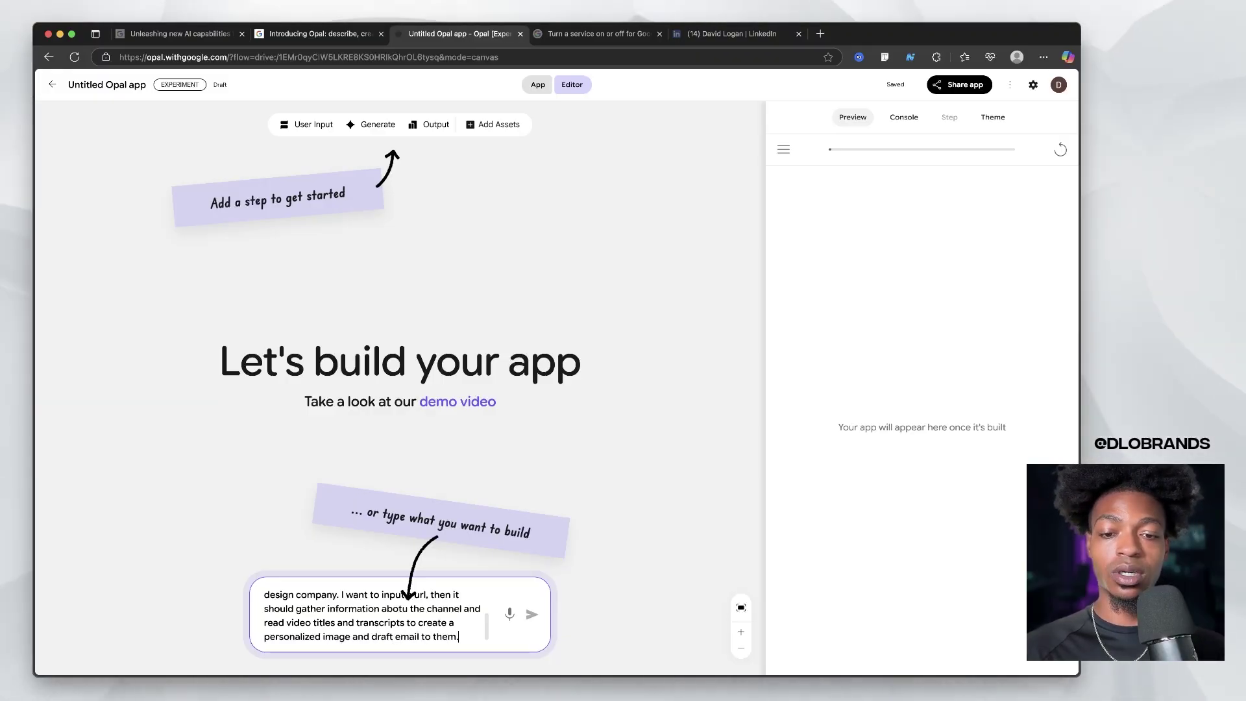
key("Return")
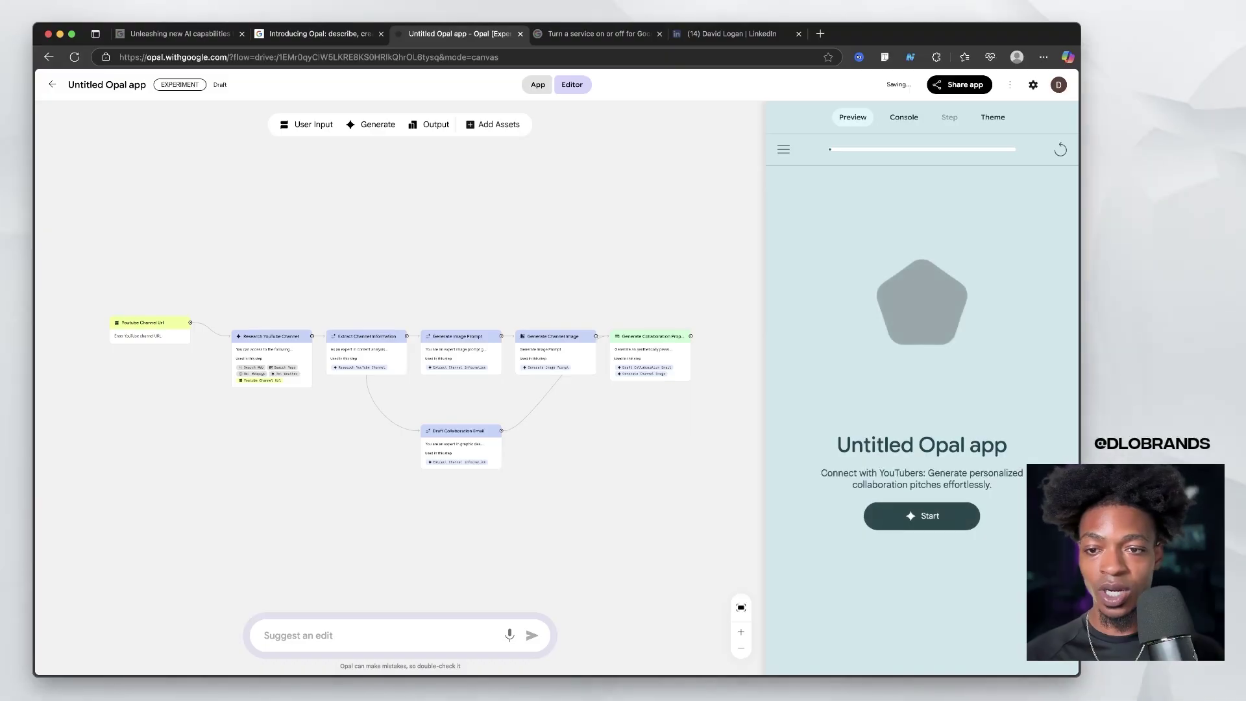
Review each step of the generated workflow, from the Youtube Channel Url input to Draft Collaboration Email
left_click(149, 323)
left_click(272, 337)
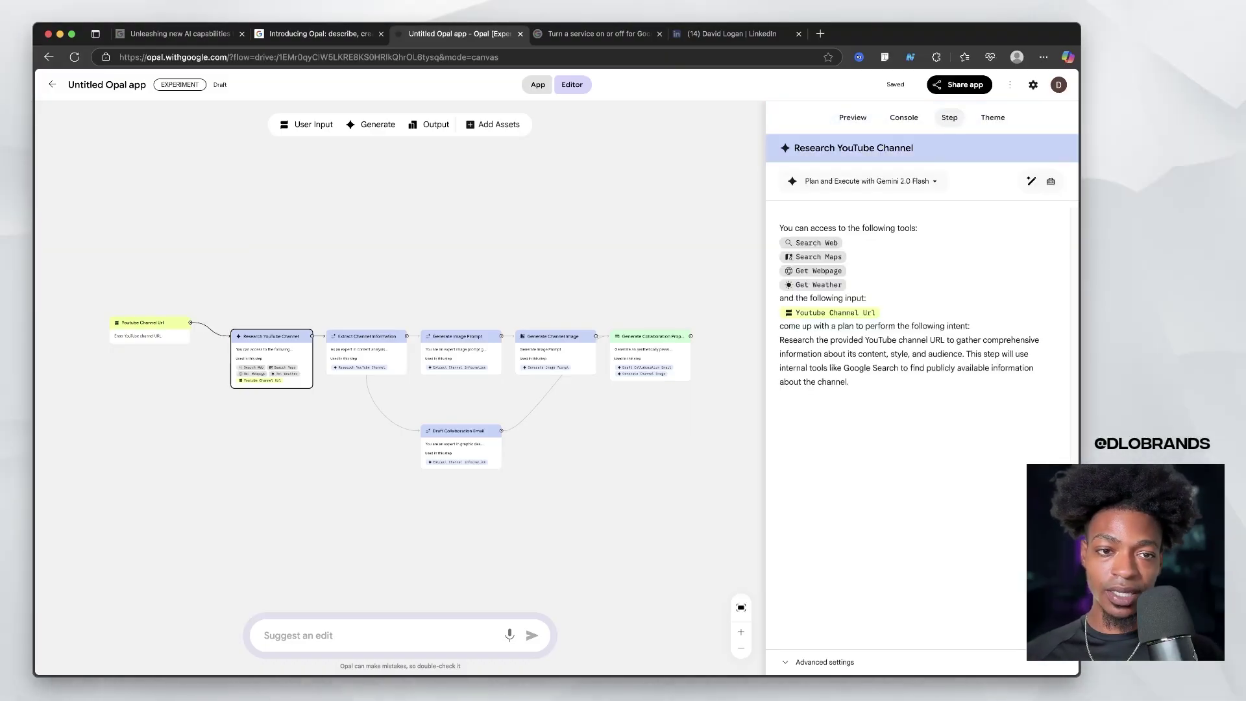
left_click(367, 337)
left_click(461, 337)
left_click(556, 337)
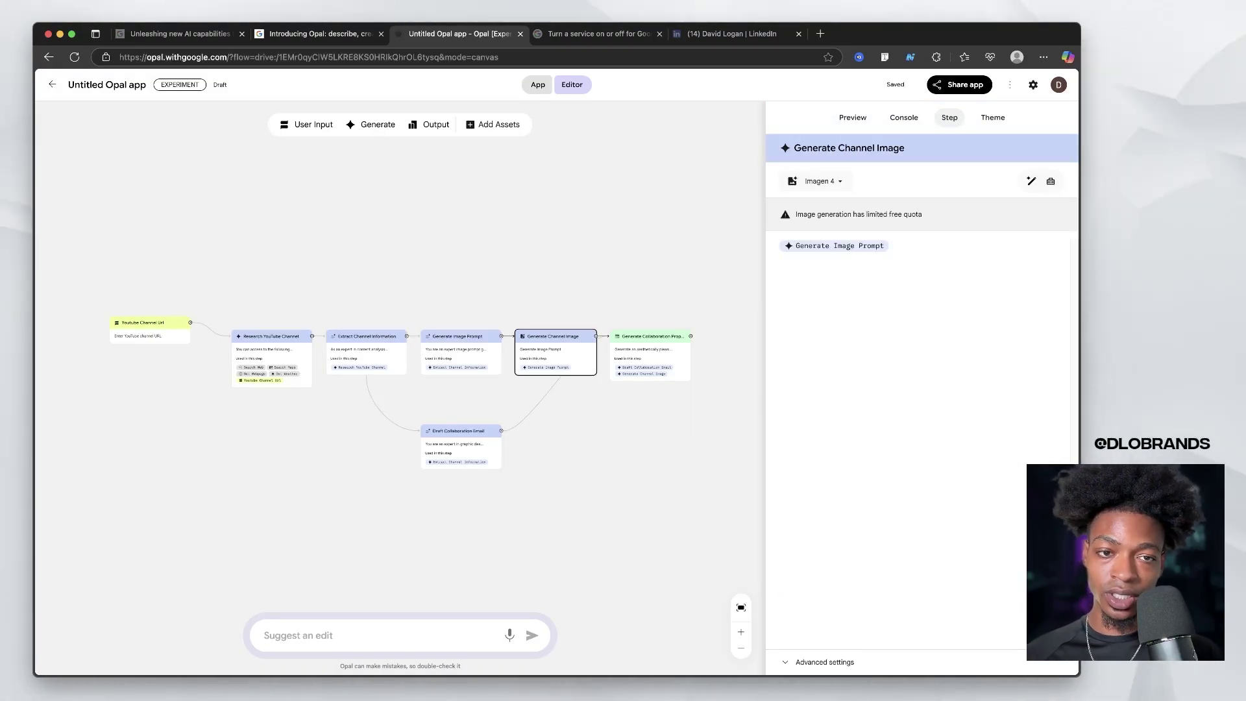
left_click(650, 337)
left_click(461, 431)
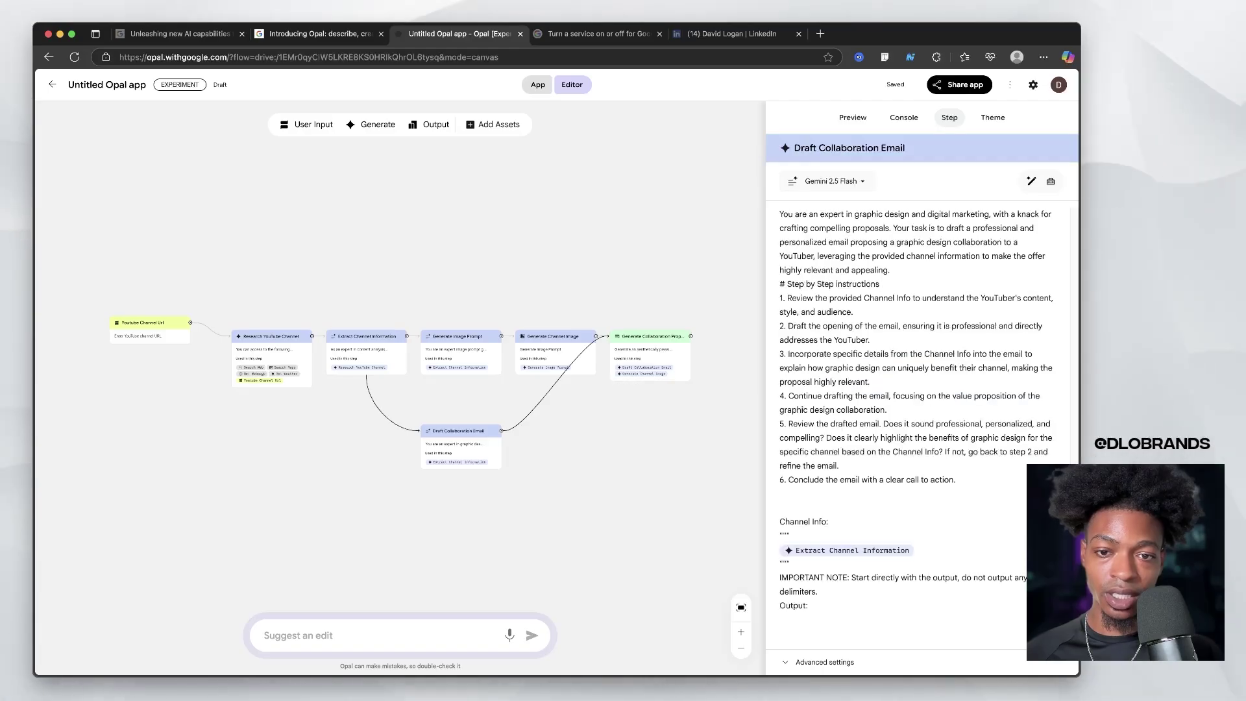
Show the app view and rename the app "Youtube Prospector"
left_click(538, 85)
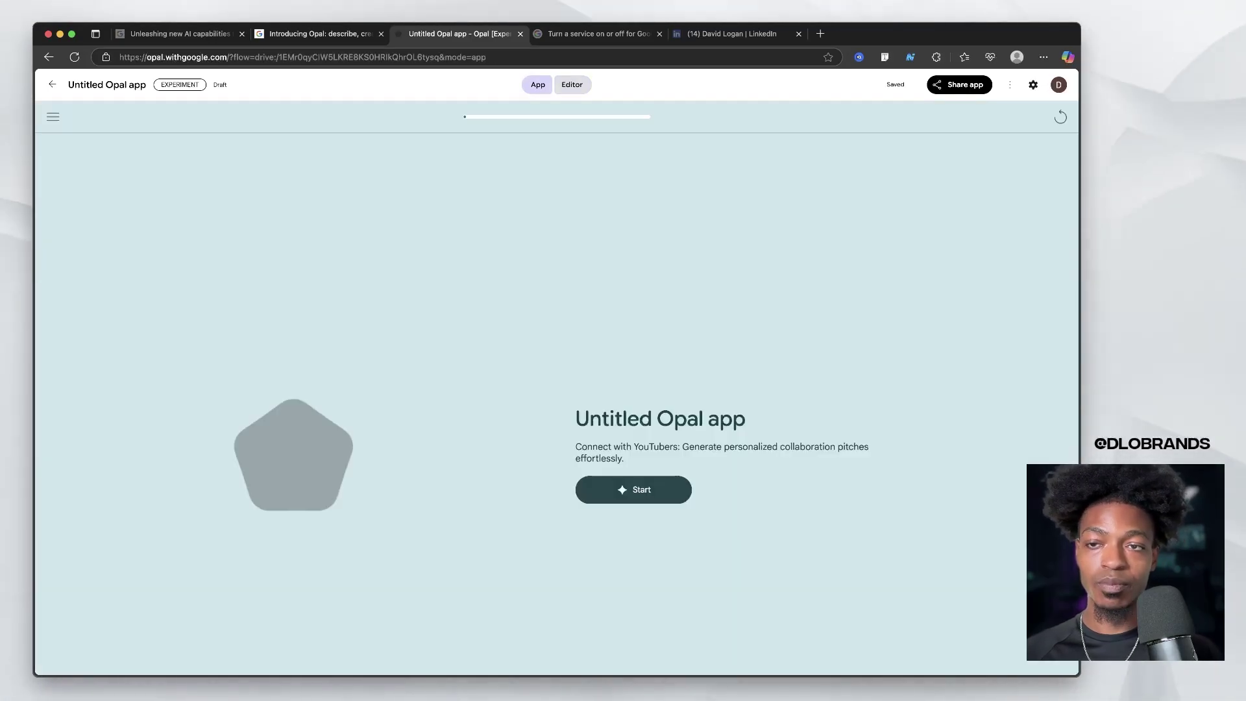
triple_click(107, 85)
type("Yo")
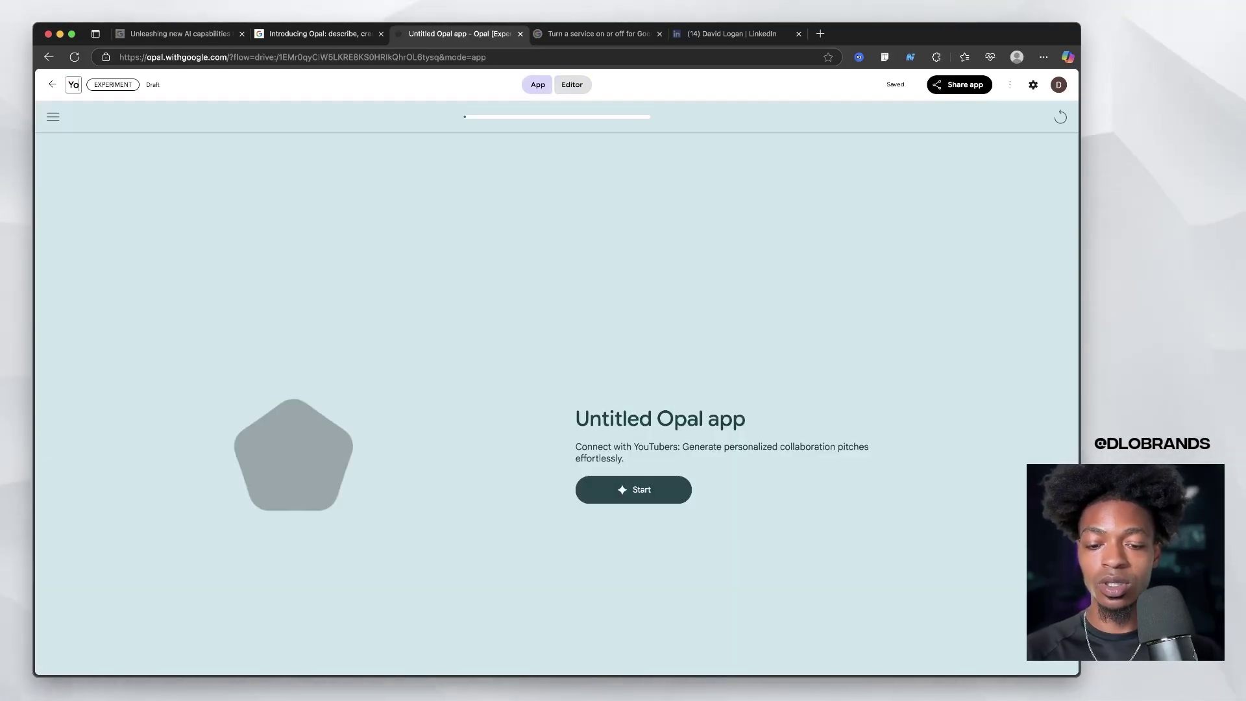
type("utube Po")
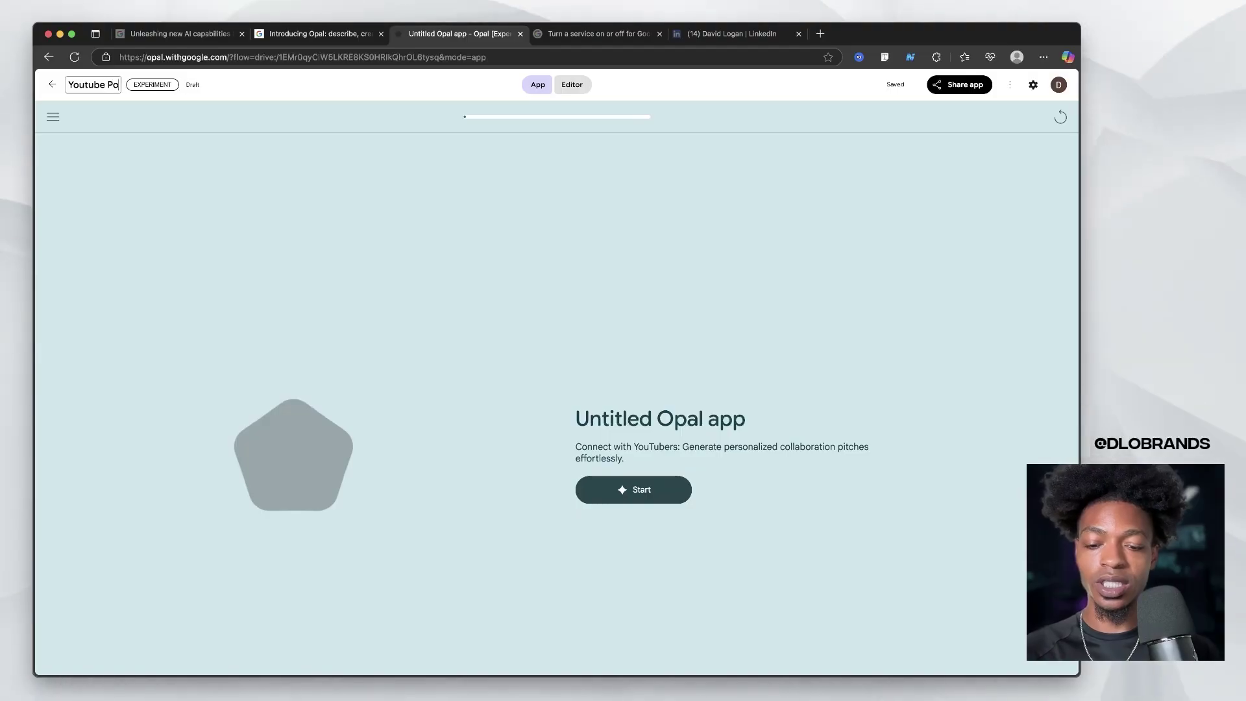
type("rspector")
key("Return")
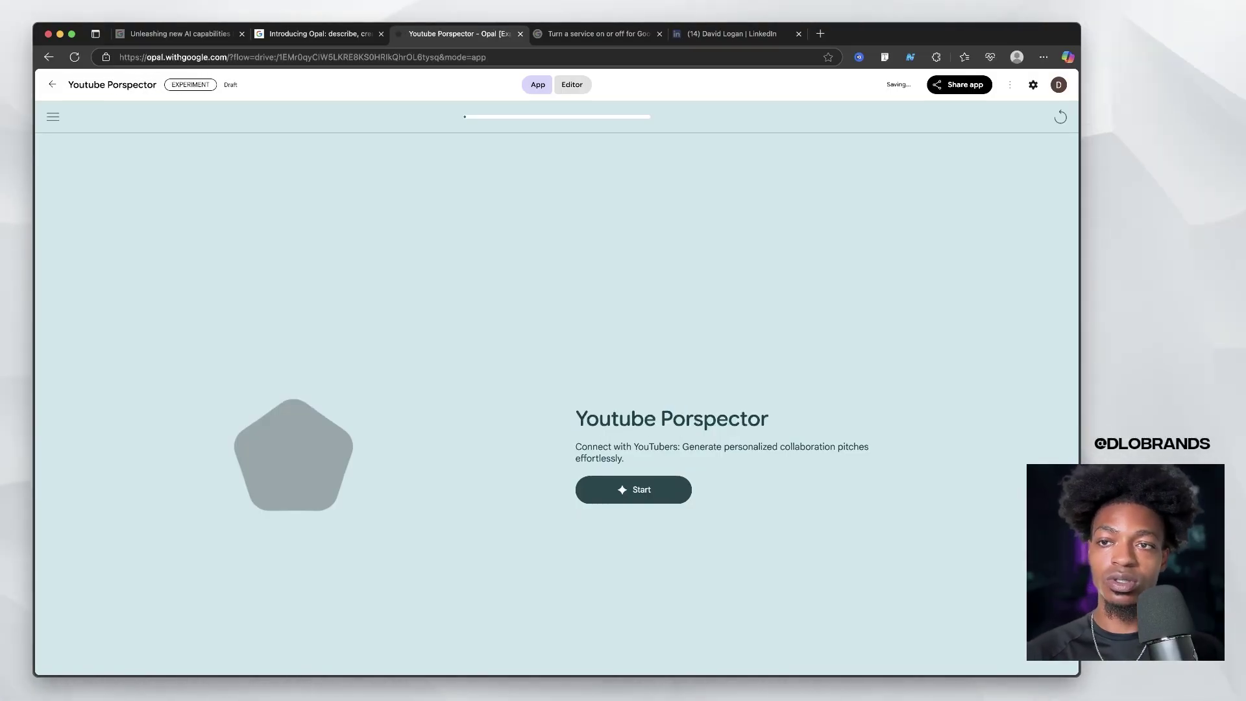
left_click(634, 490)
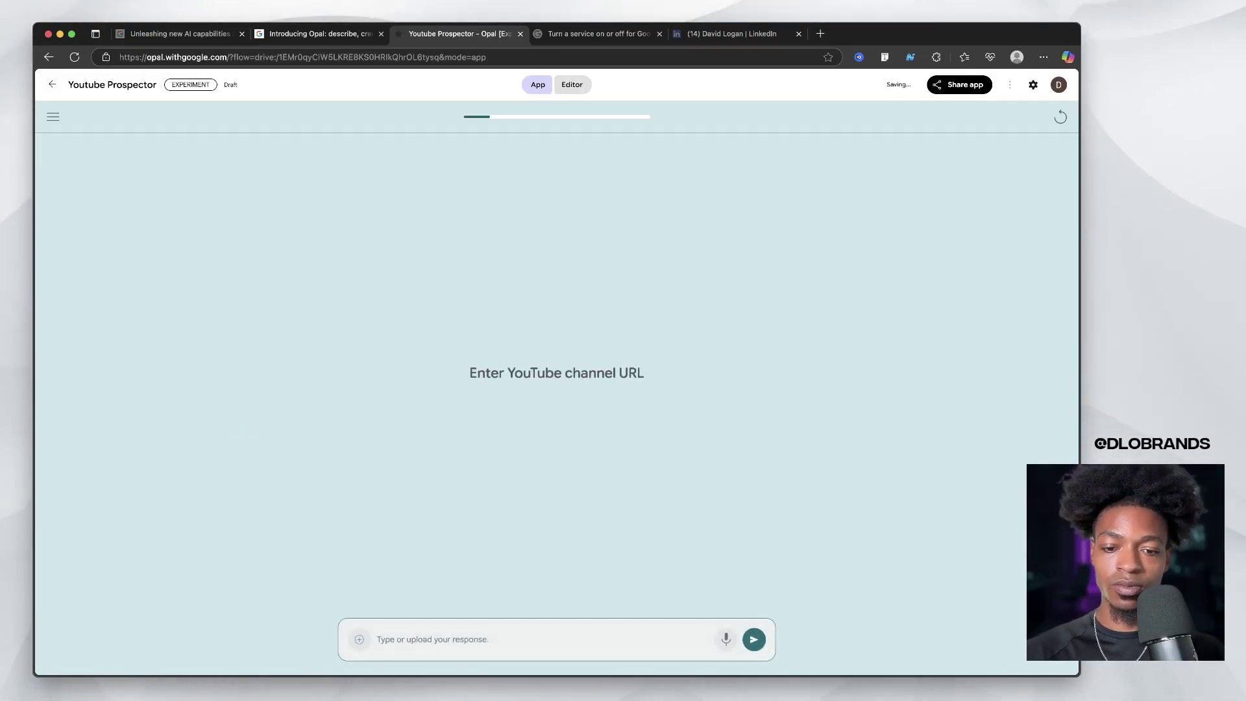
type("youtube.com/@dlobrands")
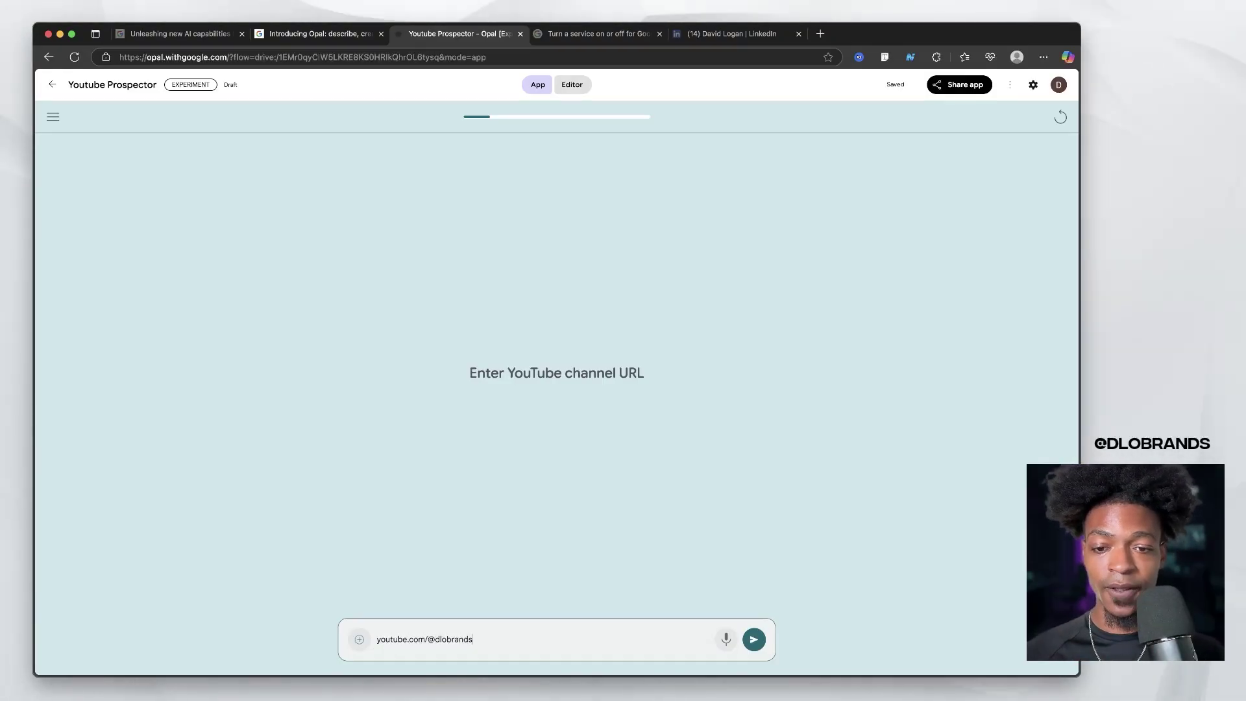
key("Return")
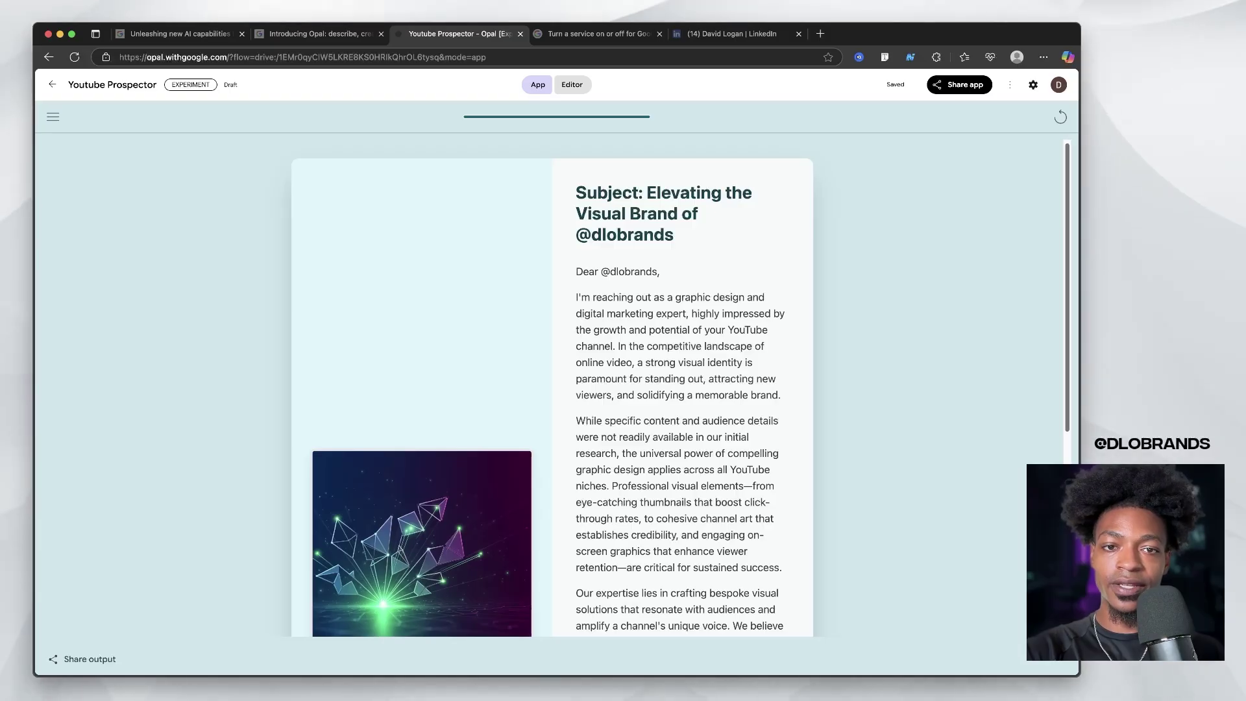
Read through the generated collaboration email and examine the image beside it
scroll(551, 389, "down", 2)
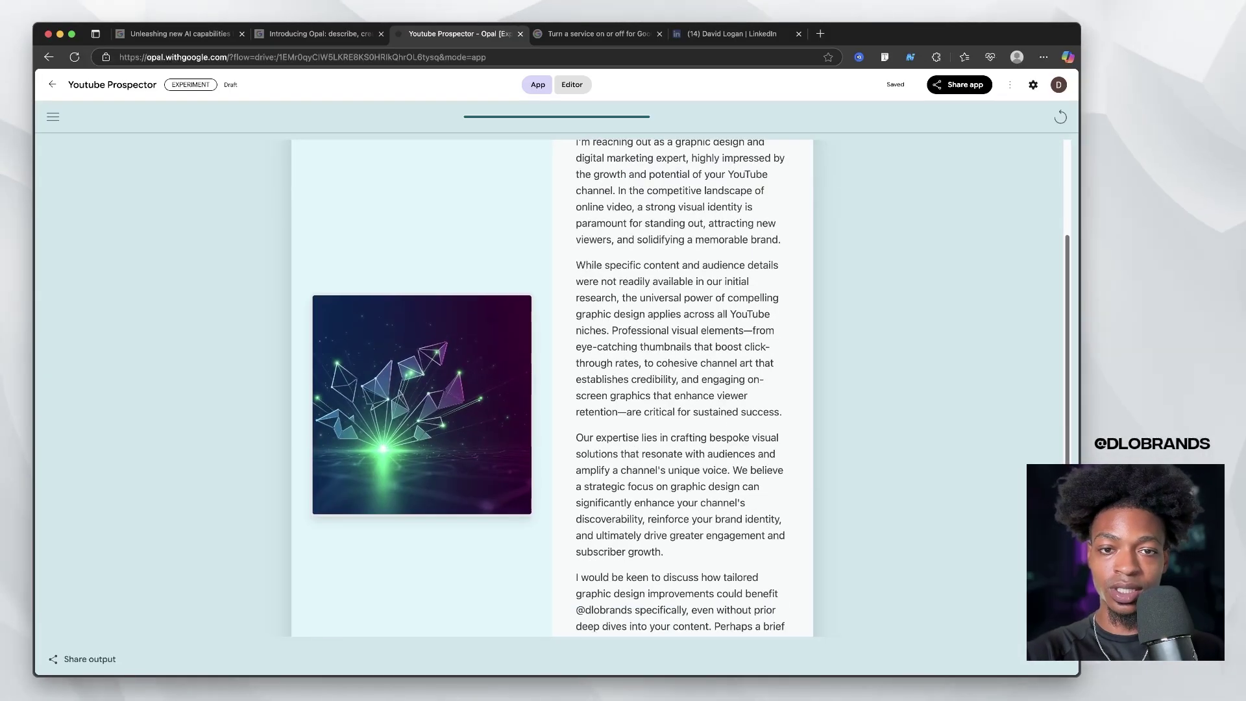
scroll(552, 388, "up", 2)
scroll(552, 388, "down", 1)
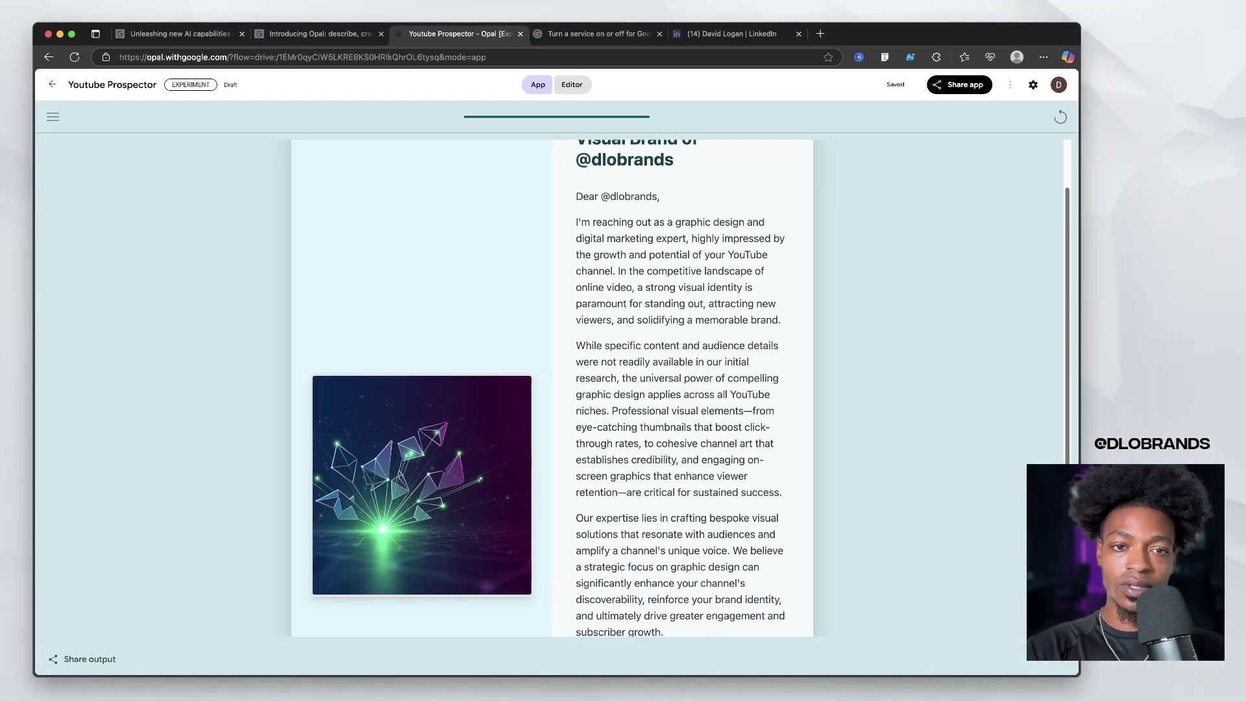
scroll(552, 389, "down", 1)
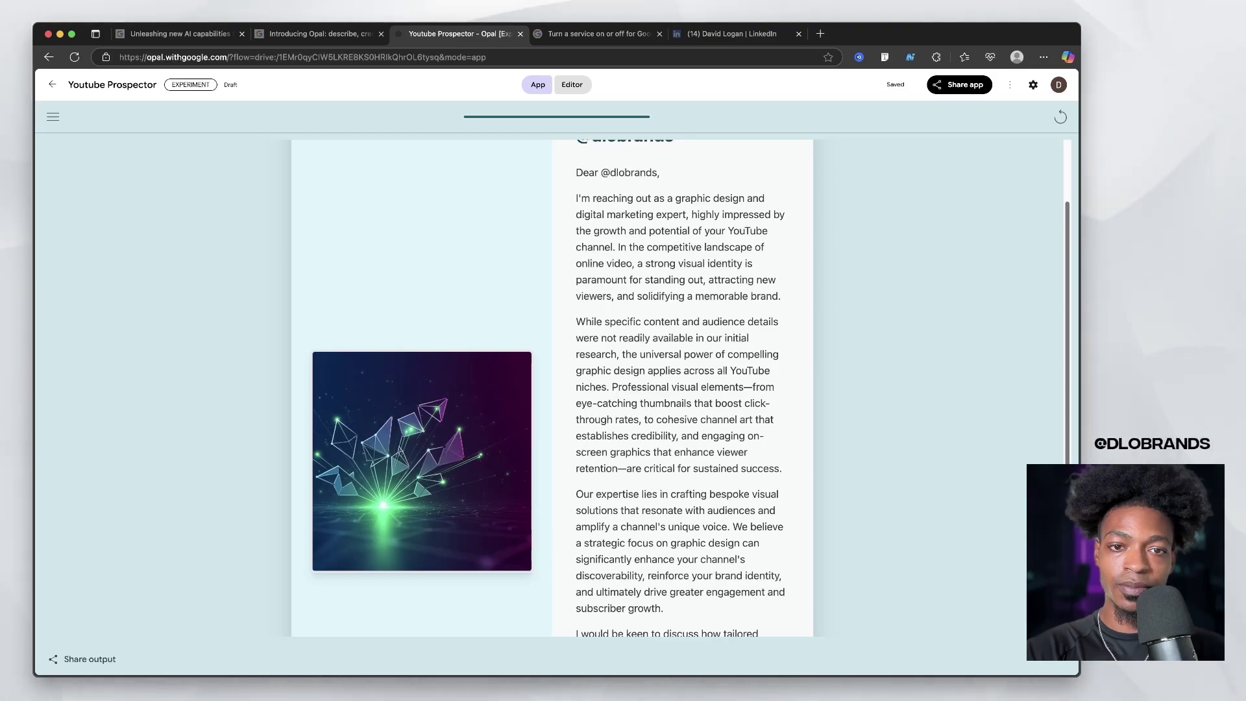
scroll(552, 390, "down", 4)
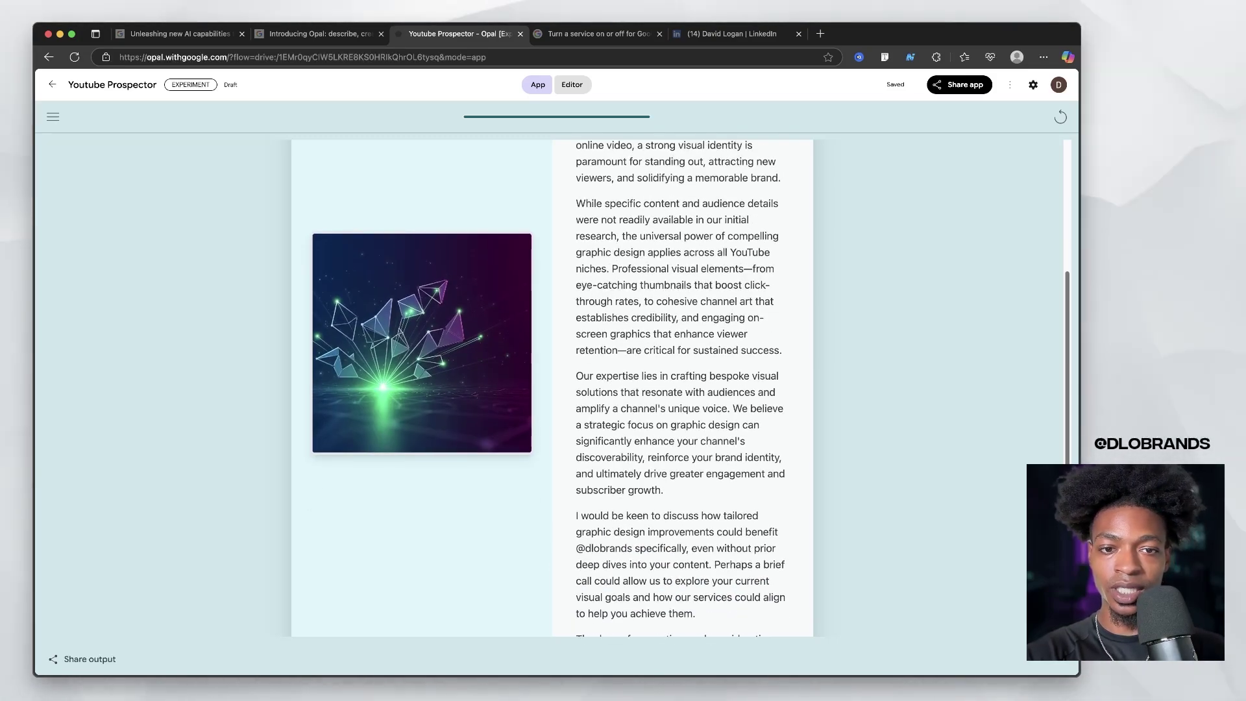
scroll(552, 390, "down", 3)
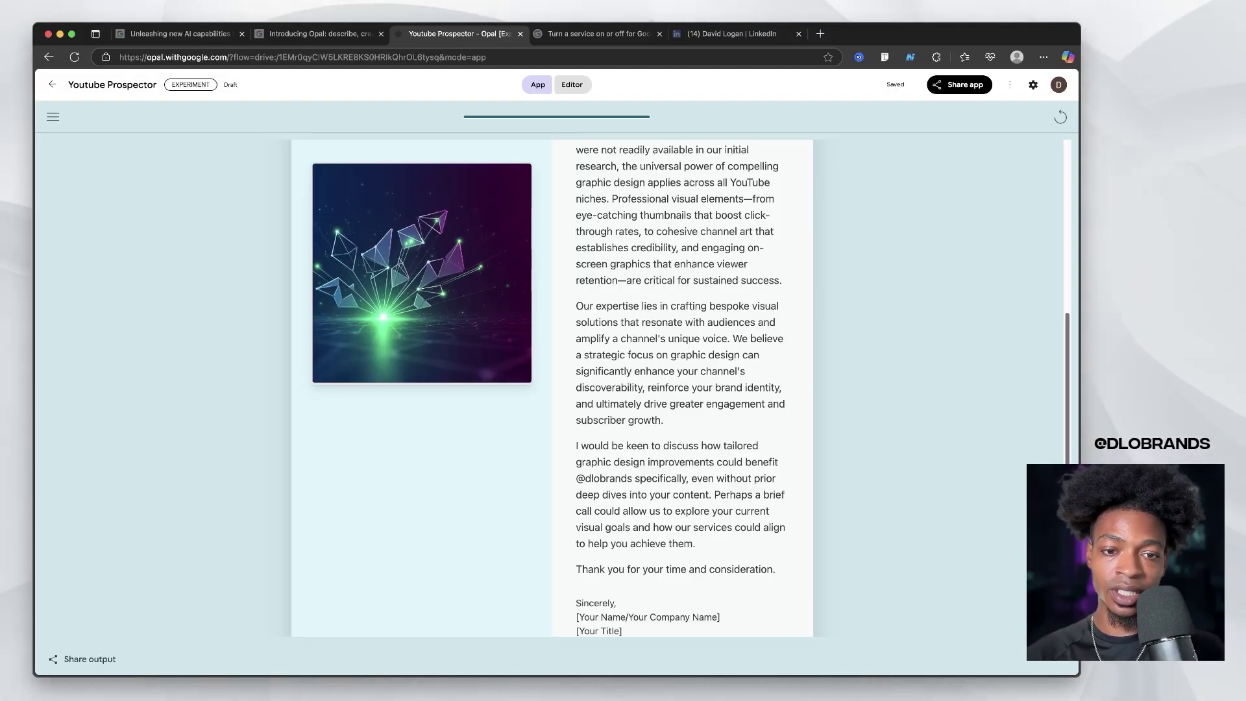
scroll(552, 390, "down", 1)
scroll(552, 390, "down", 1)
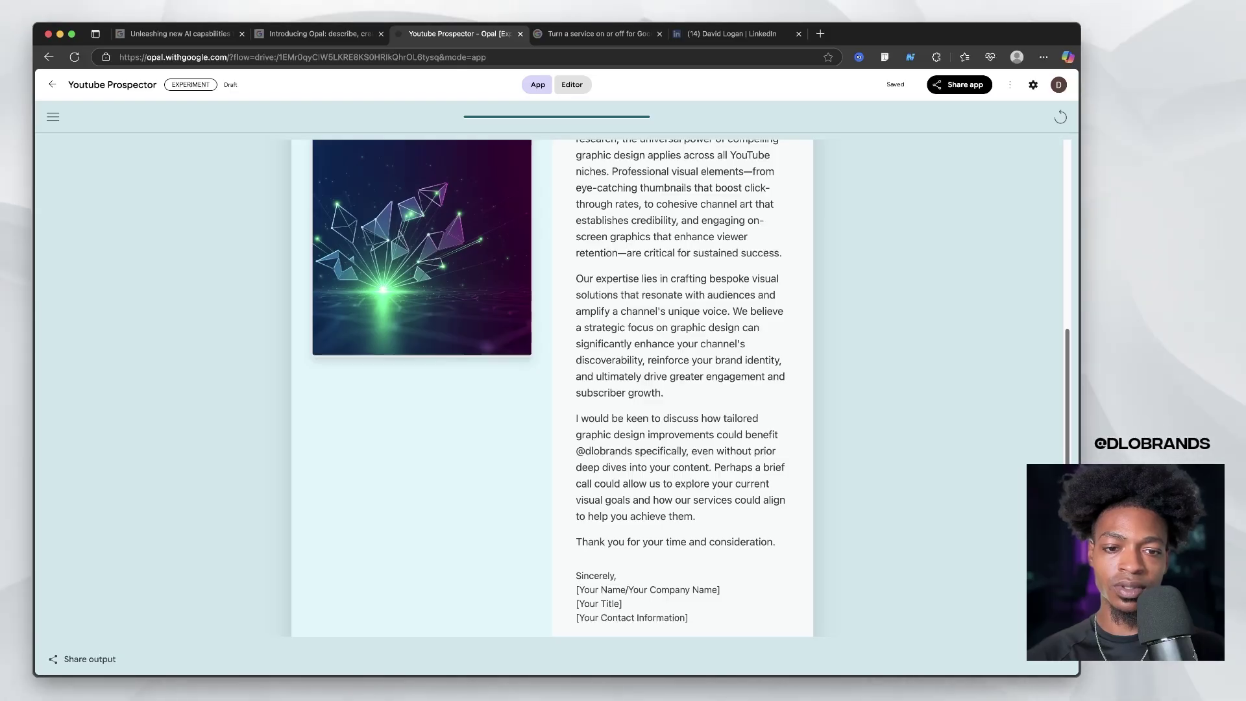
scroll(552, 390, "up", 5)
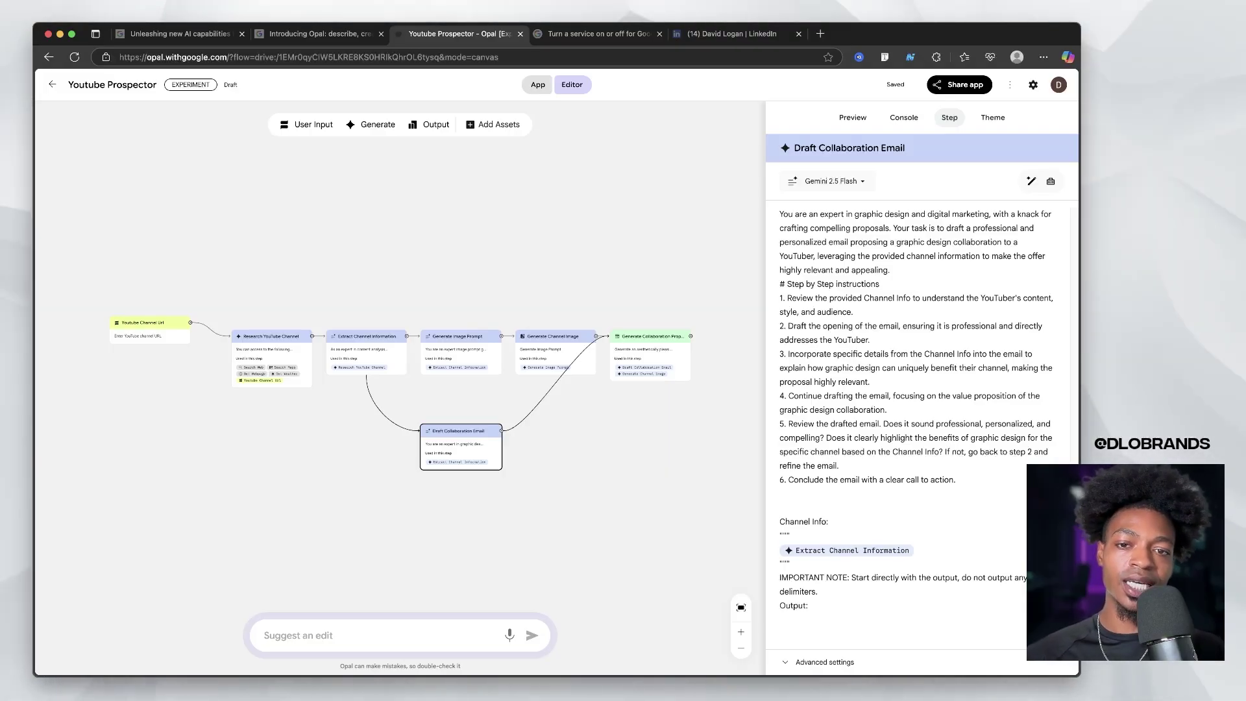
In the workflow editor, check the Research YouTube Channel step's model options and the Generate Image Prompt step's instructions
left_click(272, 336)
left_click(366, 336)
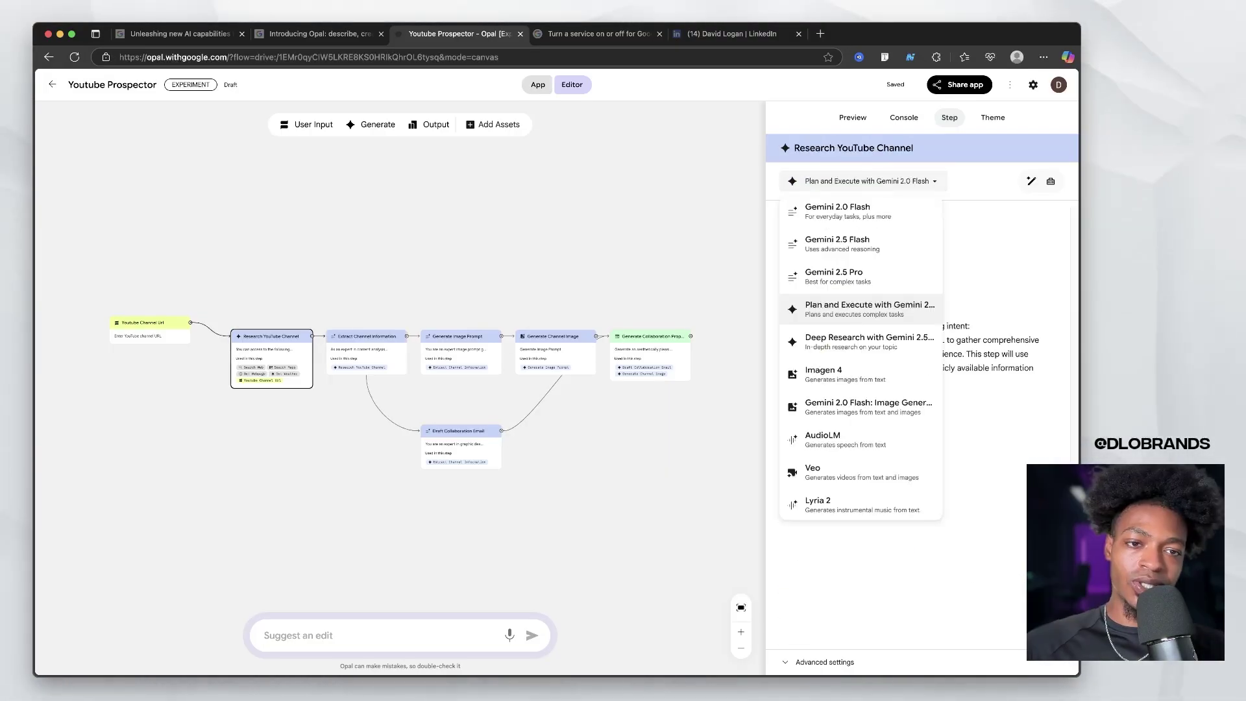
left_click(556, 350)
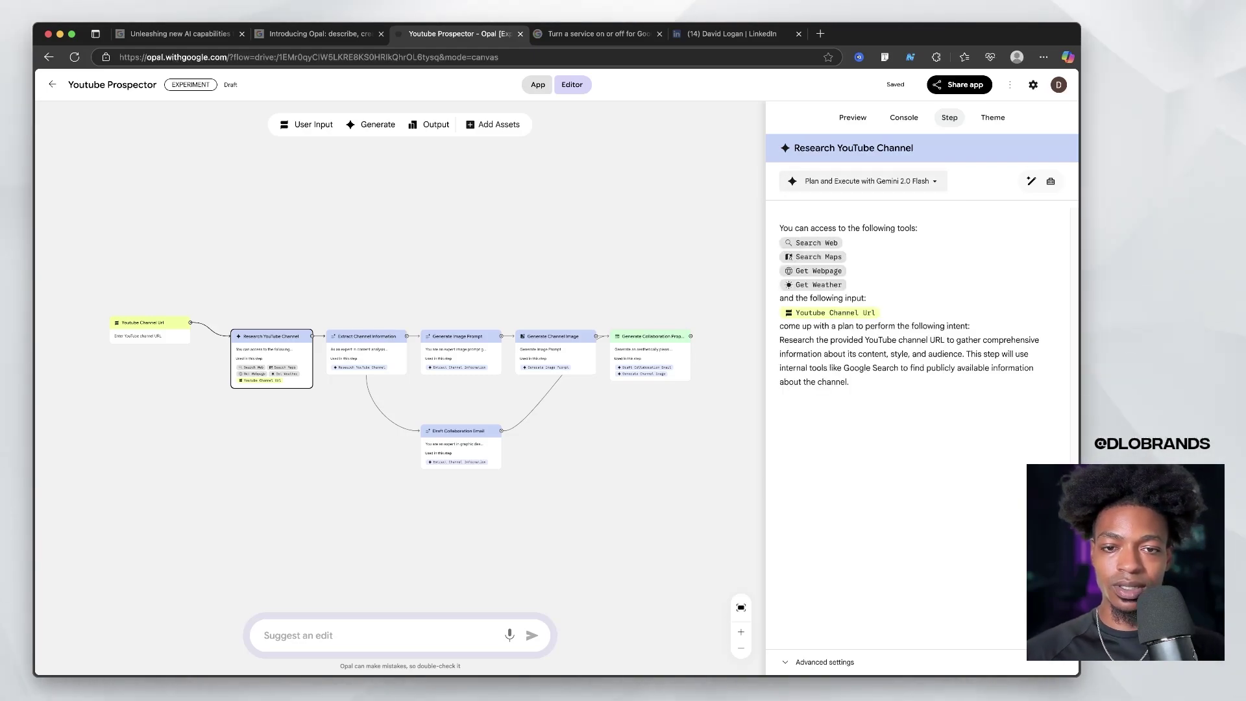
left_click(556, 351)
left_click(460, 351)
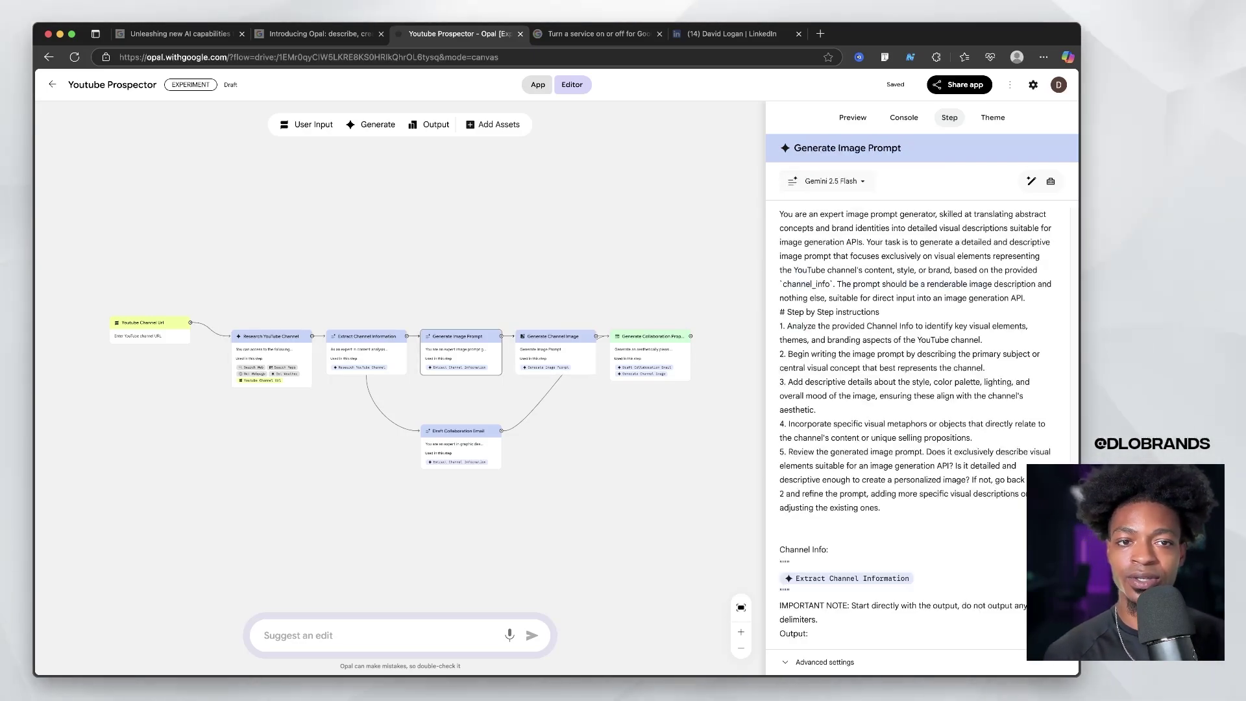
Examine the models available for the Generate Channel Image step
left_click(556, 350)
left_click(823, 181)
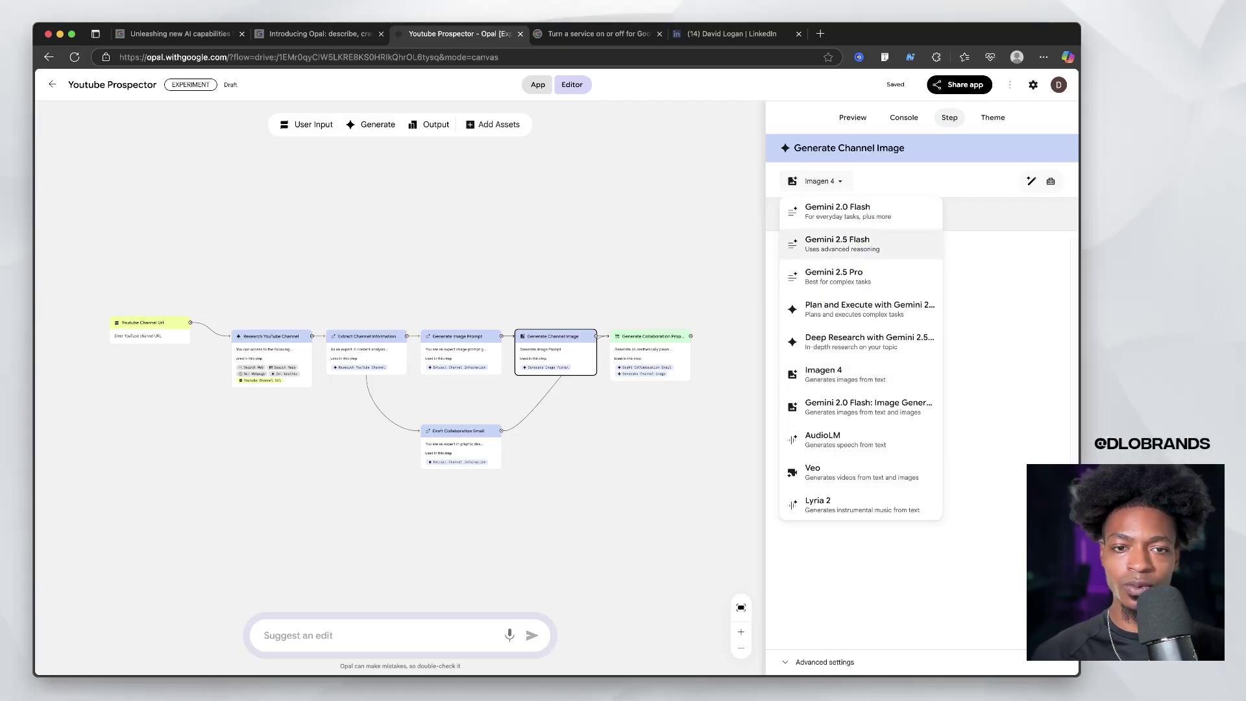
key("Escape")
left_click(823, 181)
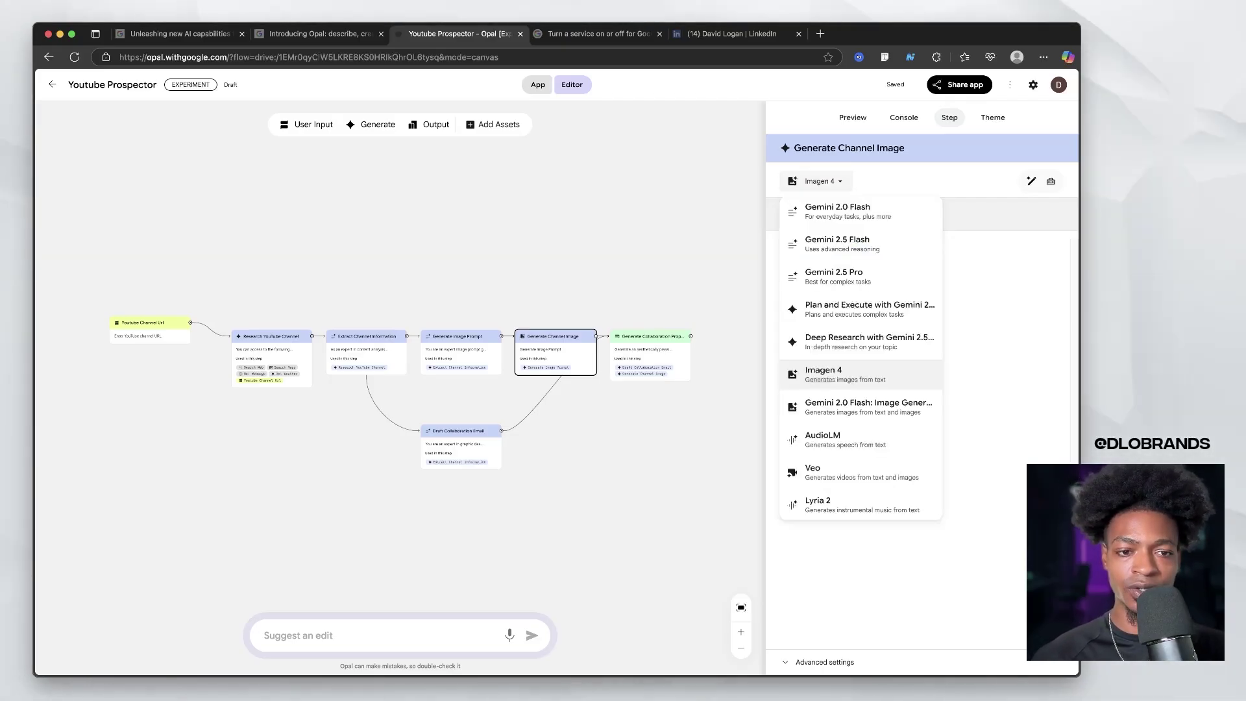